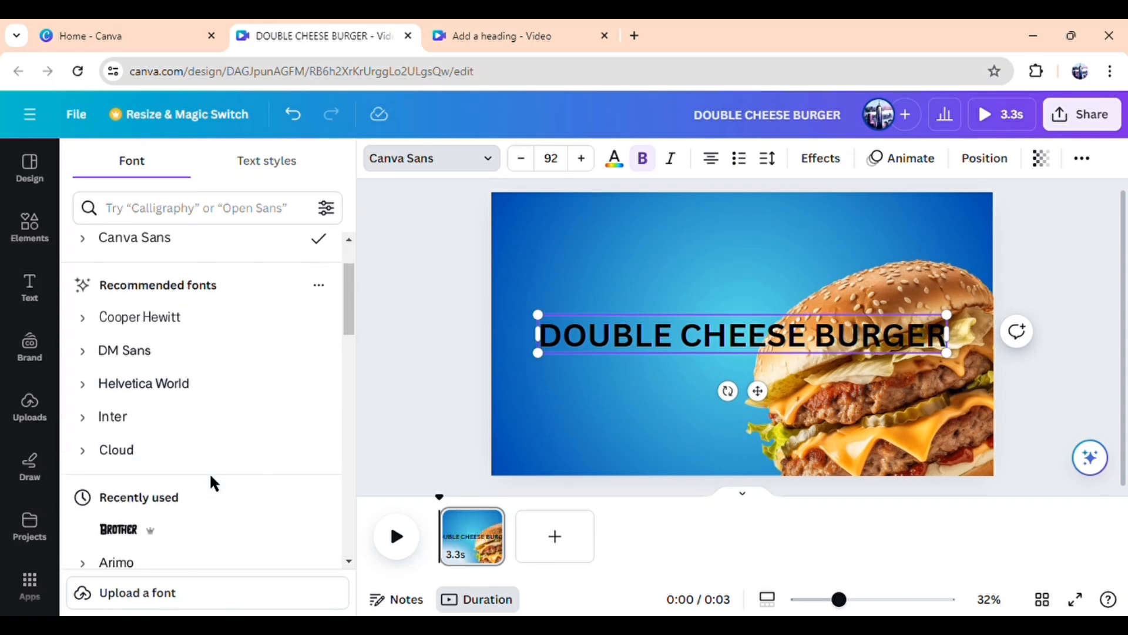
Set the DOUBLE CHEESE BURGER heading in the Brother font and colour it white
{"action": "left_click", "coordinate": [228, 372]}
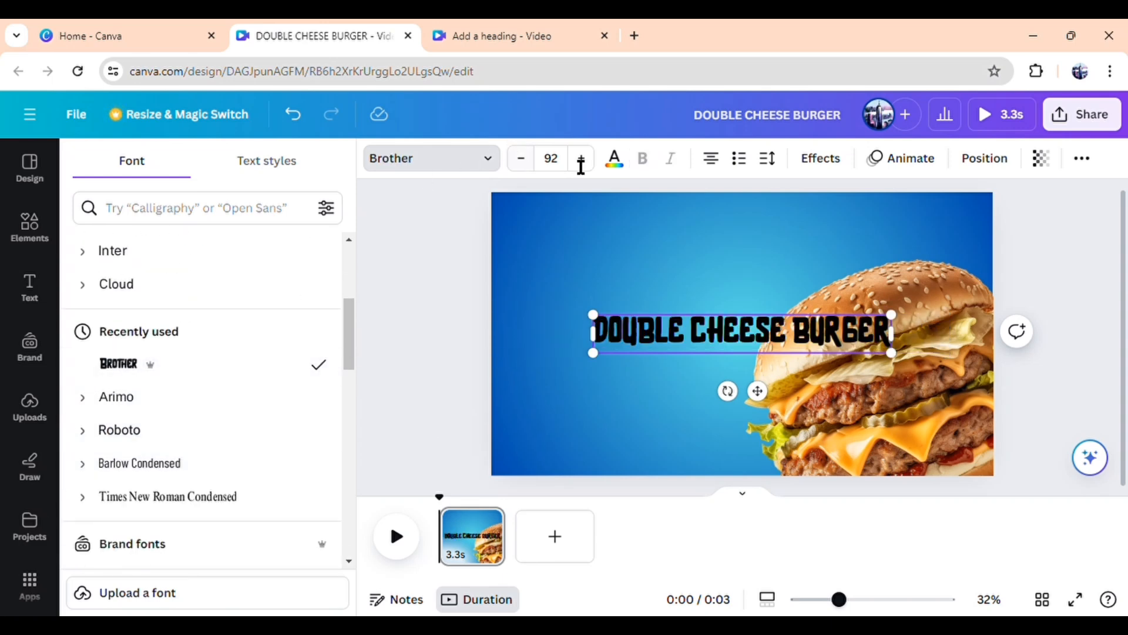
{"action": "left_click", "coordinate": [614, 160]}
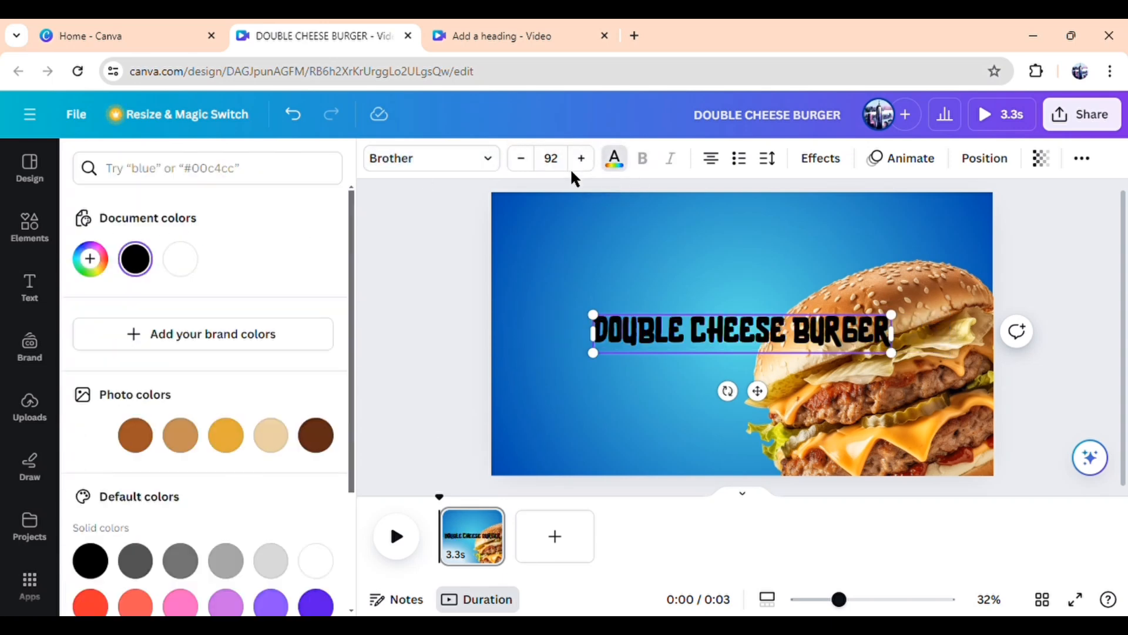
{"action": "left_click", "coordinate": [183, 262]}
{"action": "left_click", "coordinate": [232, 591]}
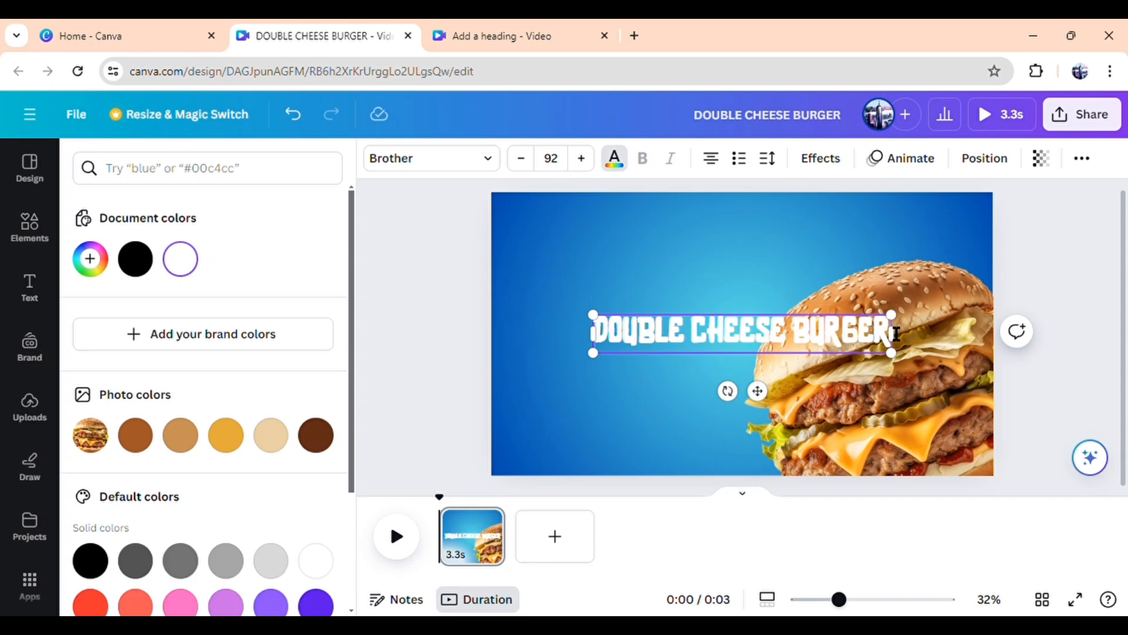
Wrap the heading onto two lines, enlarge it to size 151, and move it to the page's upper left, clear of the burger
{"action": "left_click_drag", "start_coordinate": [901, 344], "coordinate": [862, 352]}
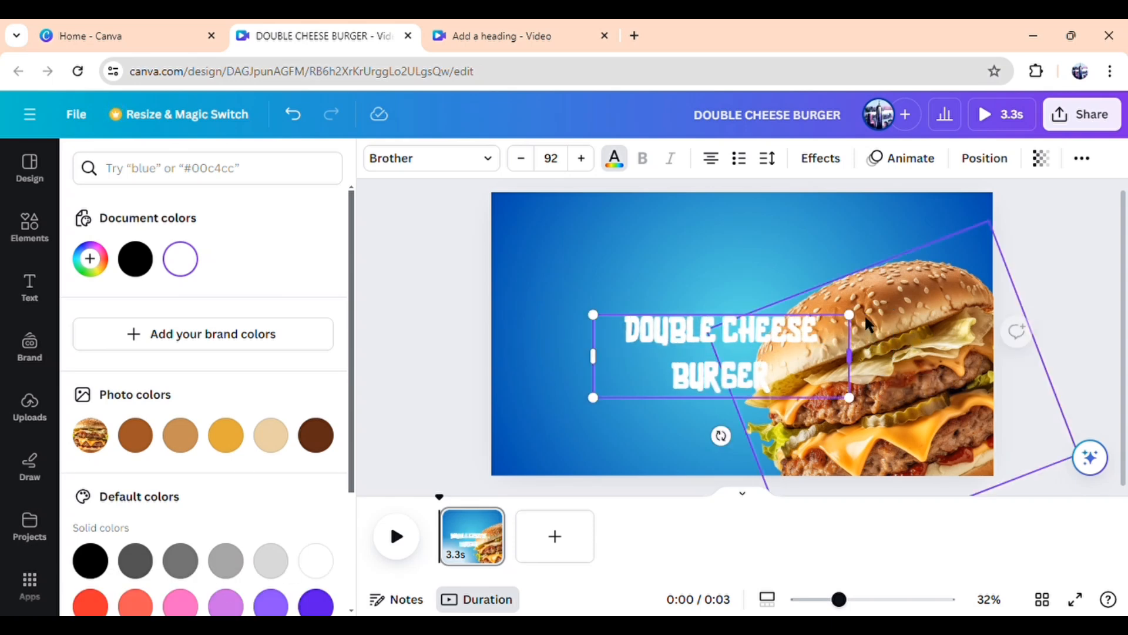
{"action": "left_click_drag", "start_coordinate": [861, 314], "coordinate": [1018, 299]}
{"action": "left_click", "coordinate": [1073, 385]}
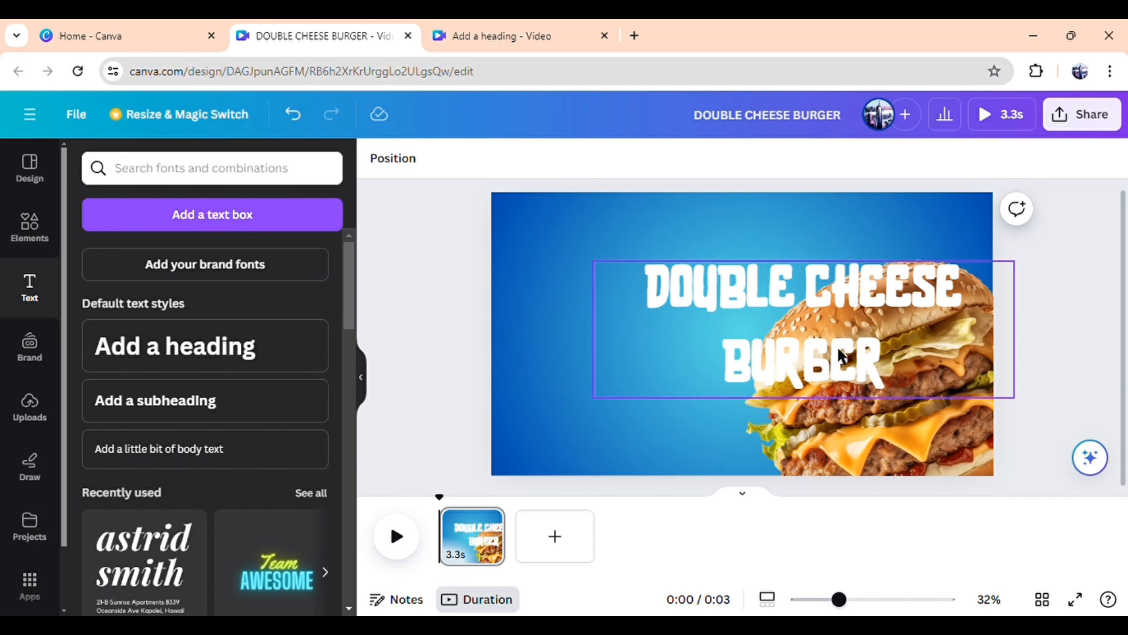
{"action": "left_click_drag", "start_coordinate": [835, 361], "coordinate": [710, 324]}
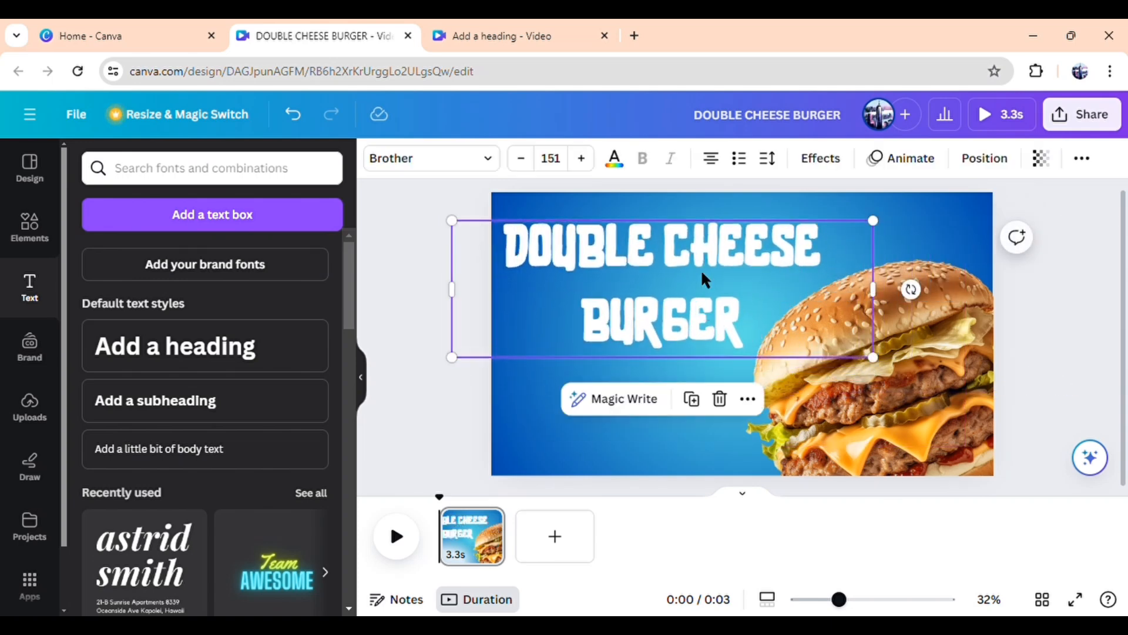
Apply the Baseline animation to the DOUBLE CHEESE BURGER heading
{"action": "left_click", "coordinate": [903, 159]}
{"action": "scroll", "coordinate": [288, 471], "scroll_direction": "down", "scroll_amount": 2}
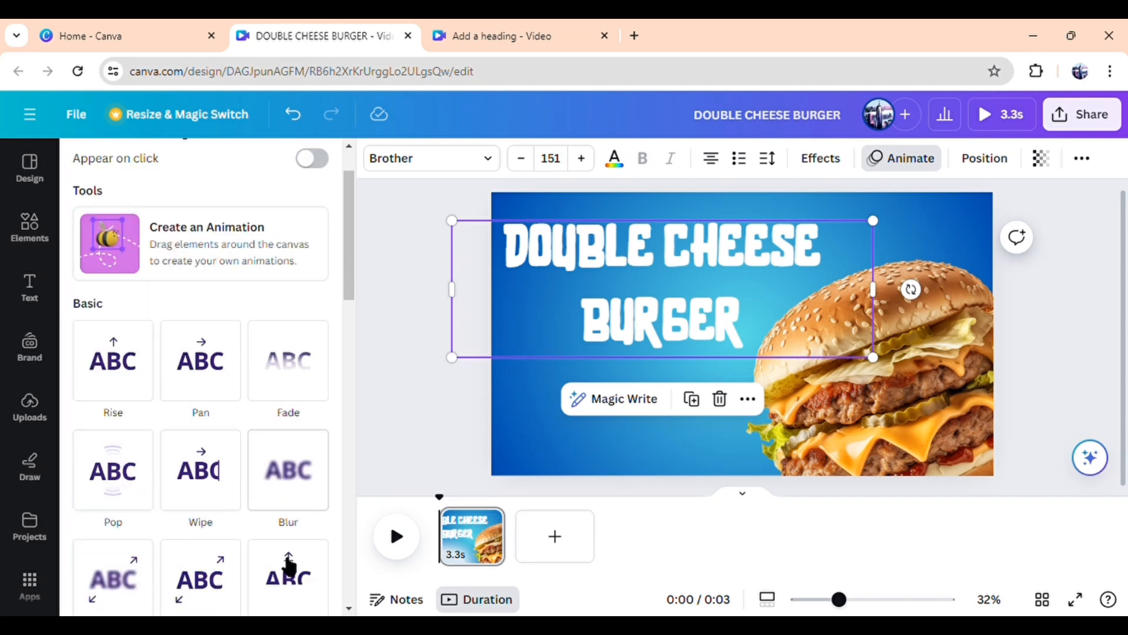
{"action": "scroll", "coordinate": [288, 565], "scroll_direction": "down", "scroll_amount": 6}
{"action": "scroll", "coordinate": [300, 511], "scroll_direction": "up", "scroll_amount": 4}
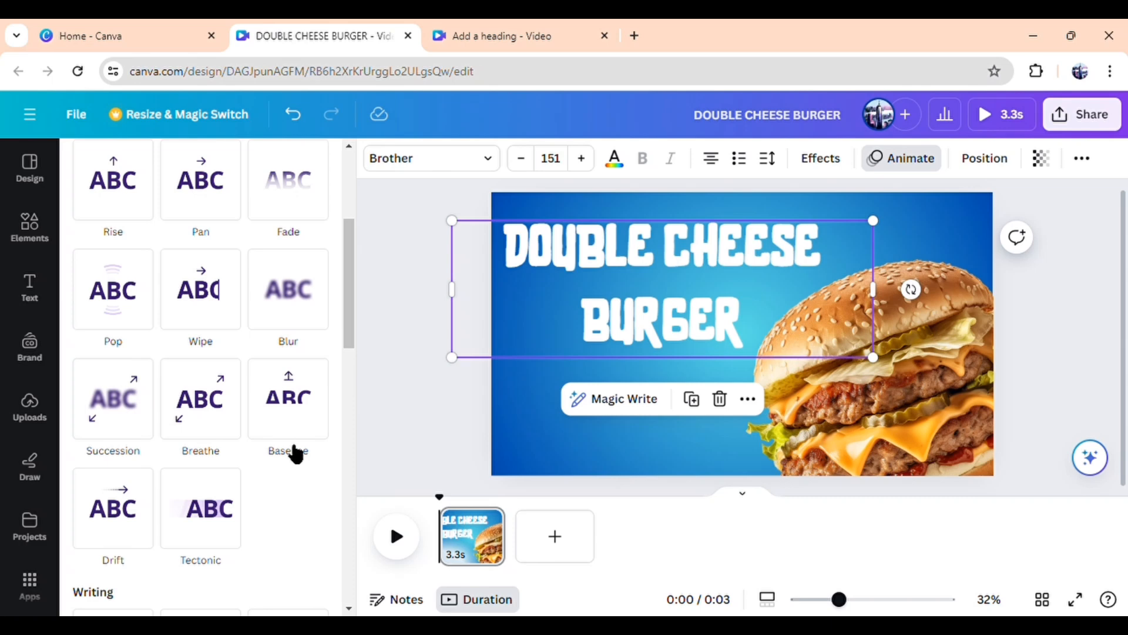
{"action": "left_click", "coordinate": [298, 414]}
{"action": "scroll", "coordinate": [221, 499], "scroll_direction": "down", "scroll_amount": 2}
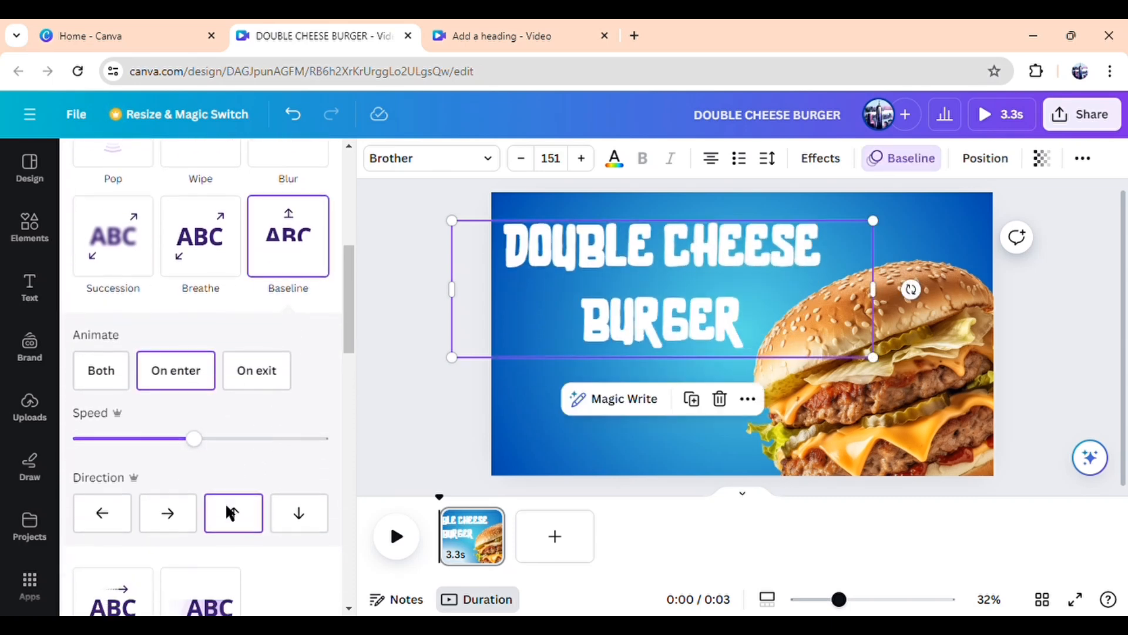
Set the heading's Baseline animation to move rightward, run on both enter and exit, and reverse on exit
{"action": "left_click", "coordinate": [183, 526]}
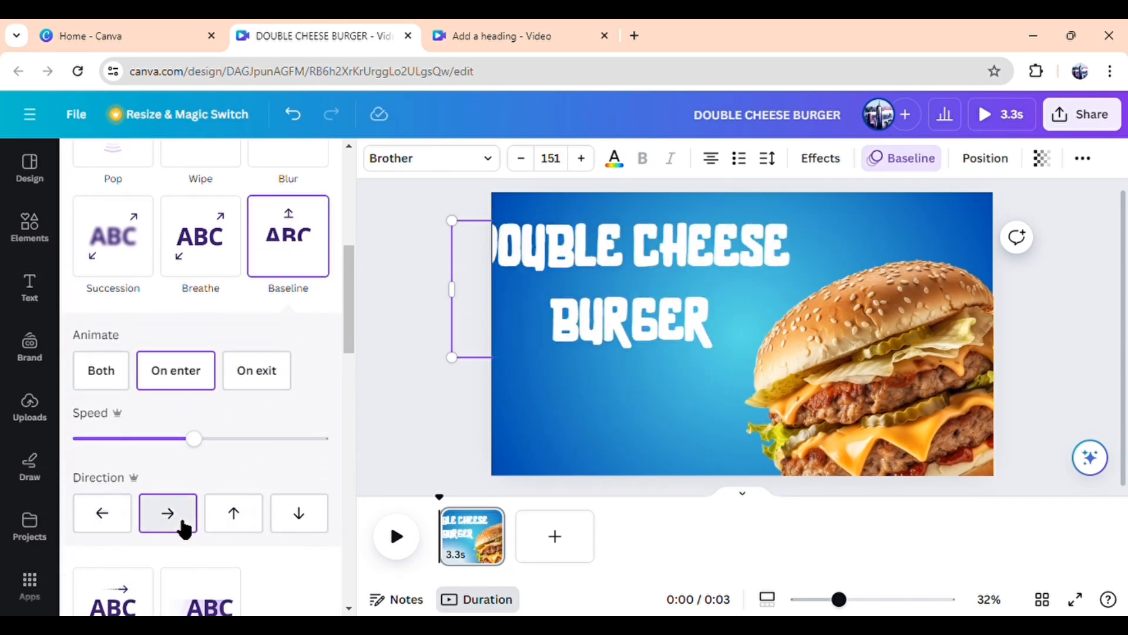
{"action": "left_click", "coordinate": [115, 376]}
{"action": "scroll", "coordinate": [242, 470], "scroll_direction": "down", "scroll_amount": 5}
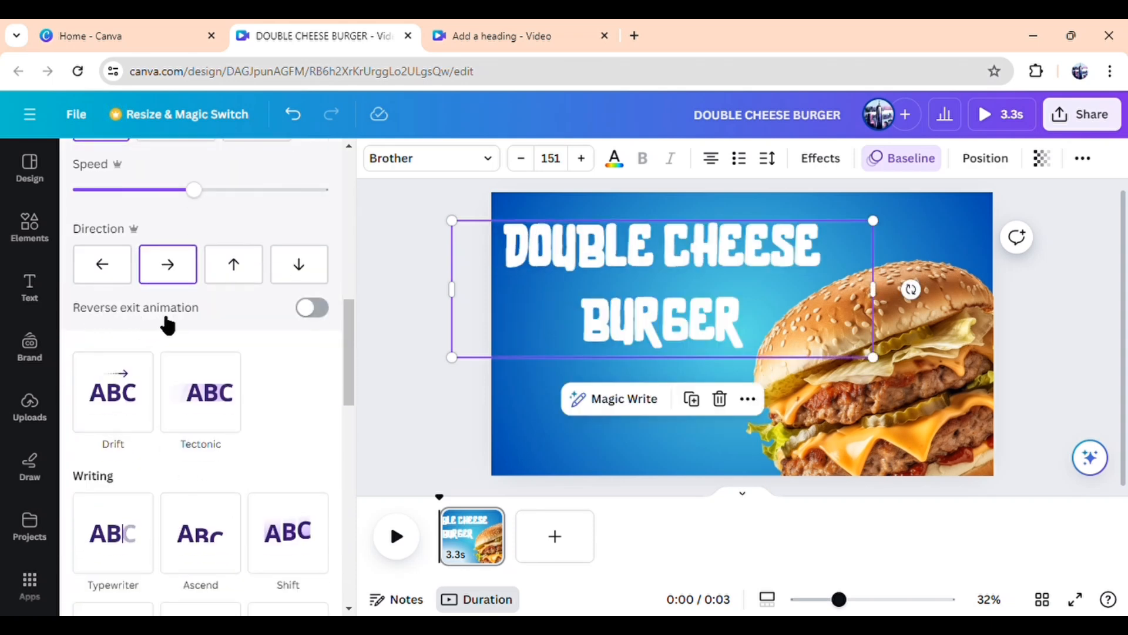
{"action": "left_click", "coordinate": [312, 307]}
{"action": "scroll", "coordinate": [325, 320], "scroll_direction": "up", "scroll_amount": 1}
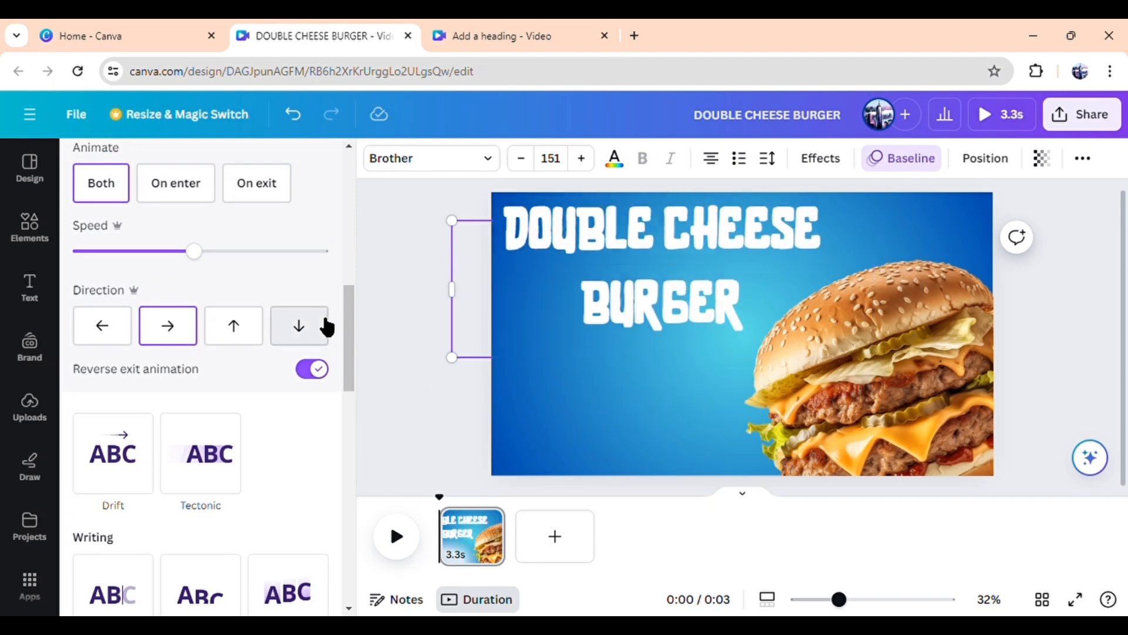
Give the burger image a Baseline animation on both enter and exit, with the exit animation reversed
{"action": "left_click", "coordinate": [949, 427]}
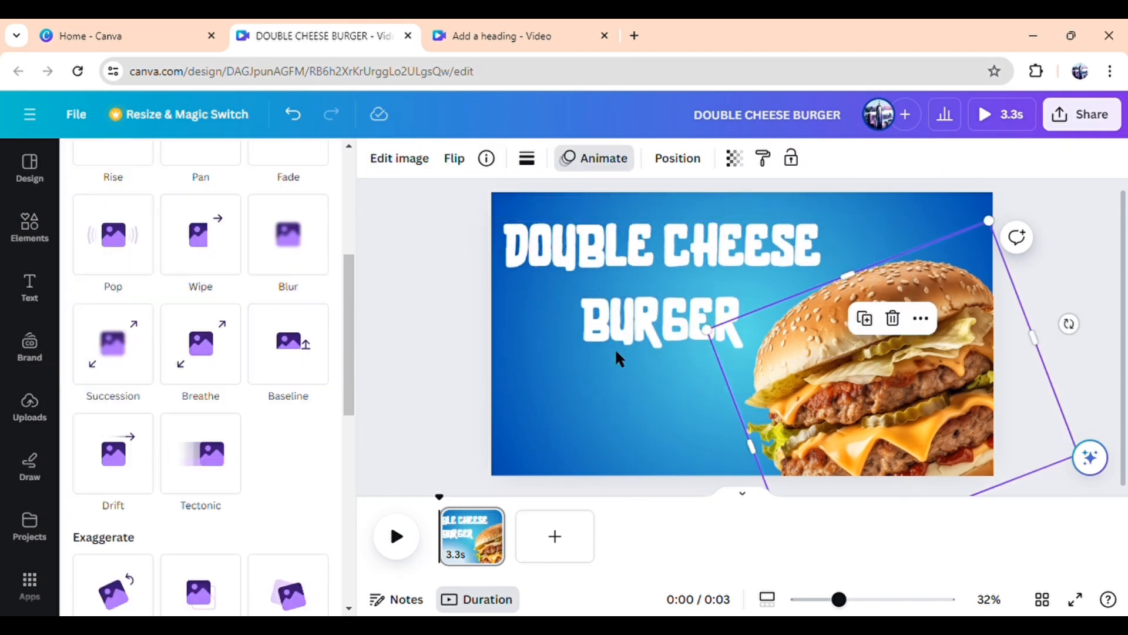
{"action": "left_click", "coordinate": [297, 388]}
{"action": "scroll", "coordinate": [263, 491], "scroll_direction": "down", "scroll_amount": 3}
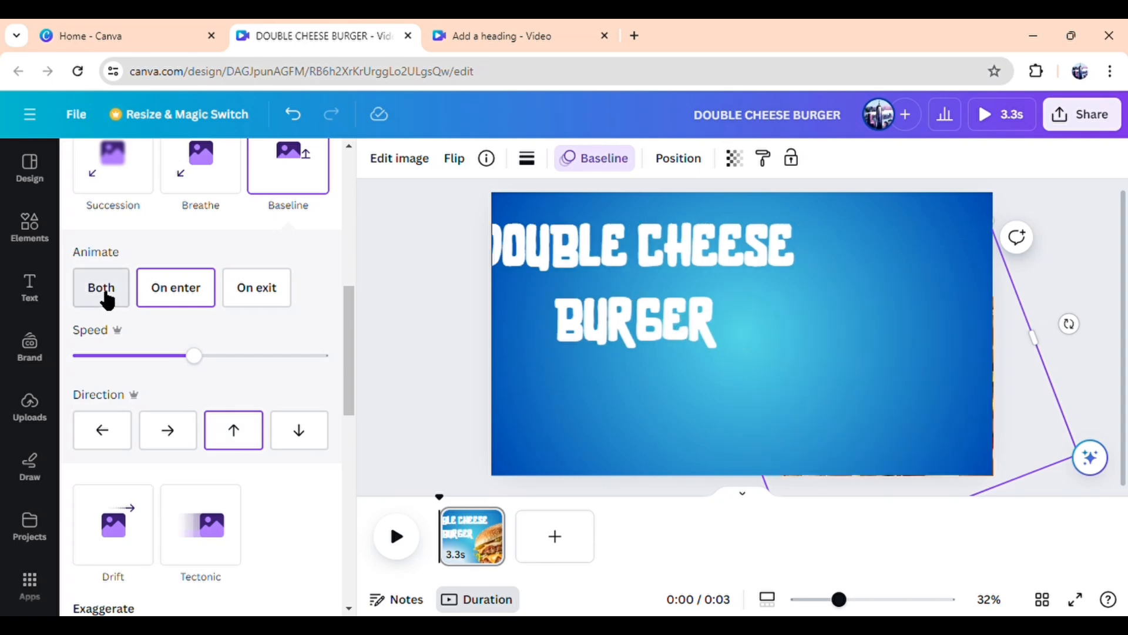
{"action": "left_click", "coordinate": [102, 288]}
{"action": "left_click", "coordinate": [327, 476]}
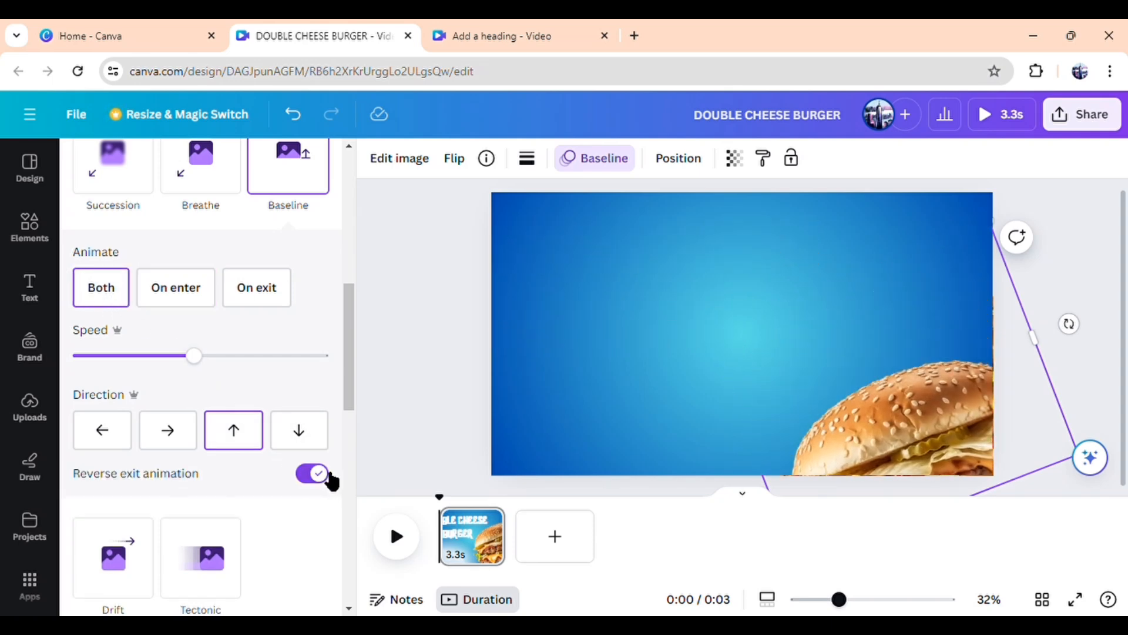
{"action": "left_click", "coordinate": [450, 392]}
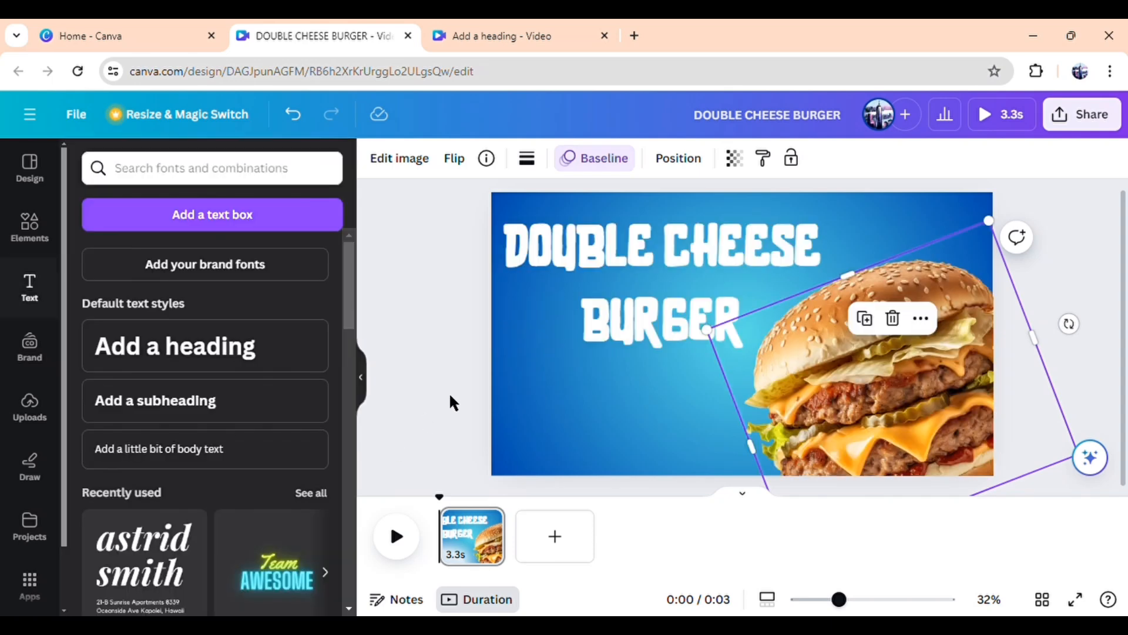
Add the recently used animated dot burst element, enlarge it, and place it over the burger
{"action": "left_click", "coordinate": [42, 238]}
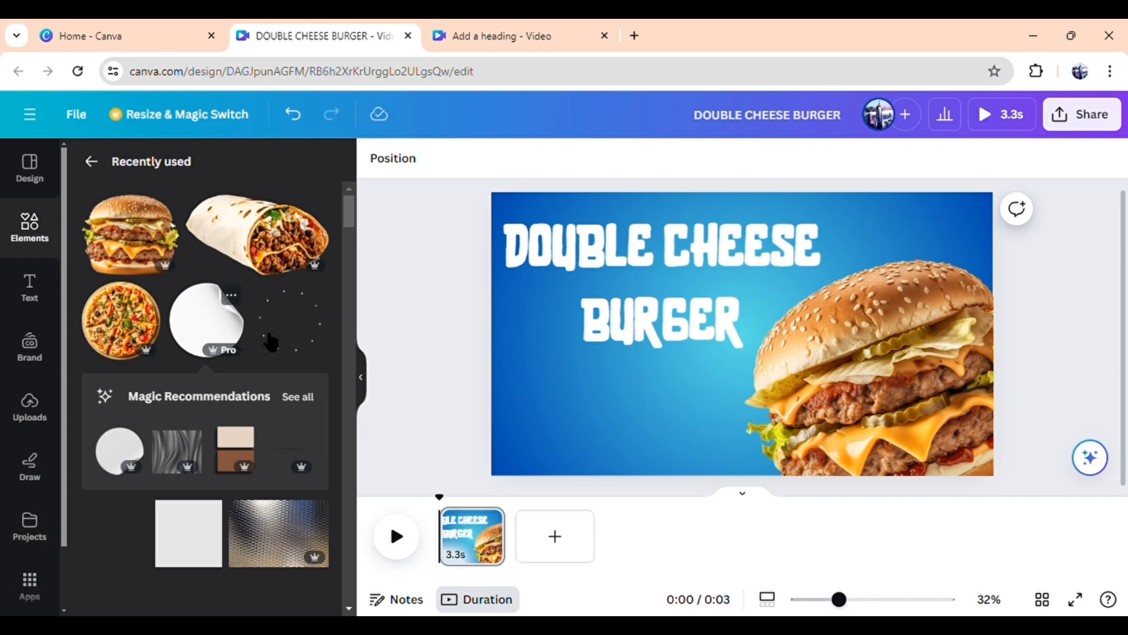
{"action": "left_click", "coordinate": [298, 334]}
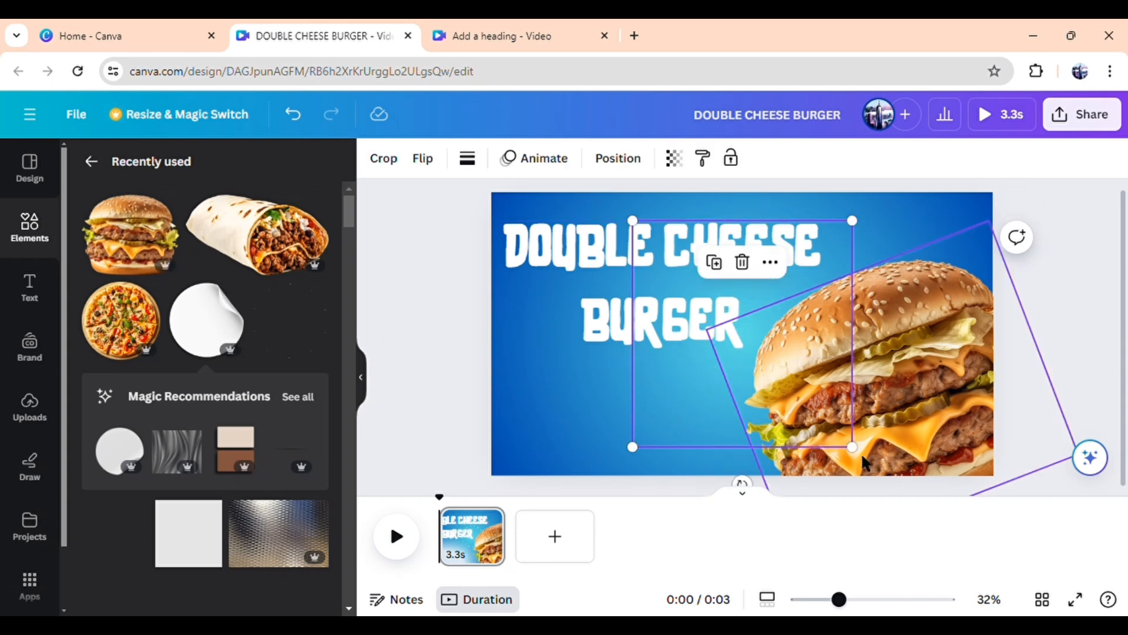
{"action": "left_click_drag", "start_coordinate": [877, 467], "coordinate": [925, 499]}
{"action": "left_click_drag", "start_coordinate": [947, 362], "coordinate": [942, 388]}
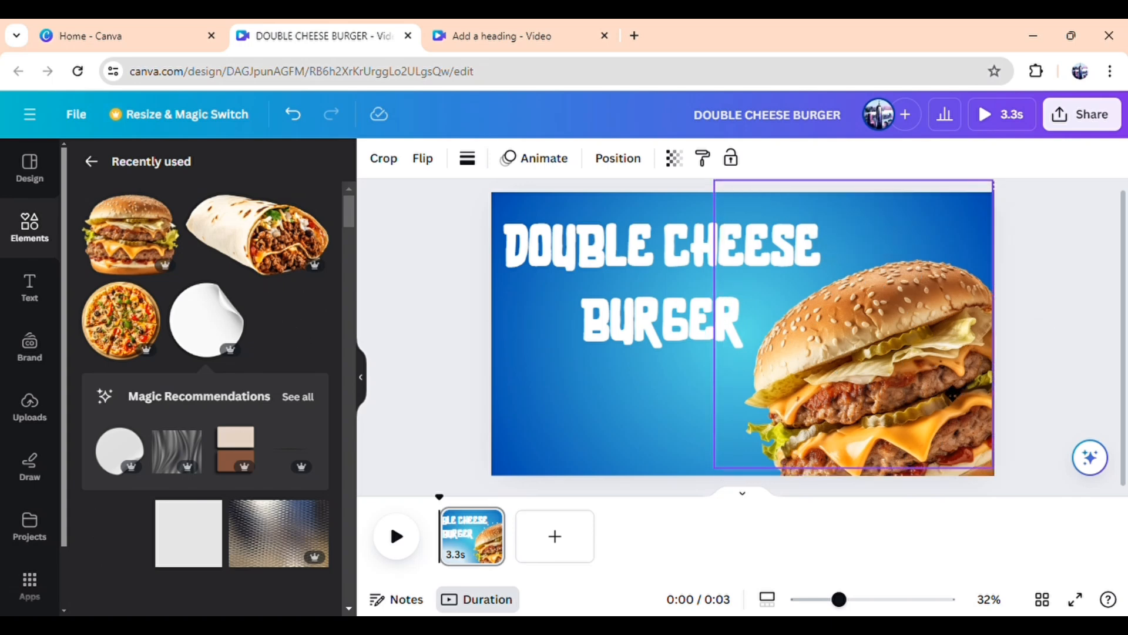
Send the dot burst behind the burger image in the layer order and enlarge it slightly around the burger
{"action": "left_click", "coordinate": [617, 159]}
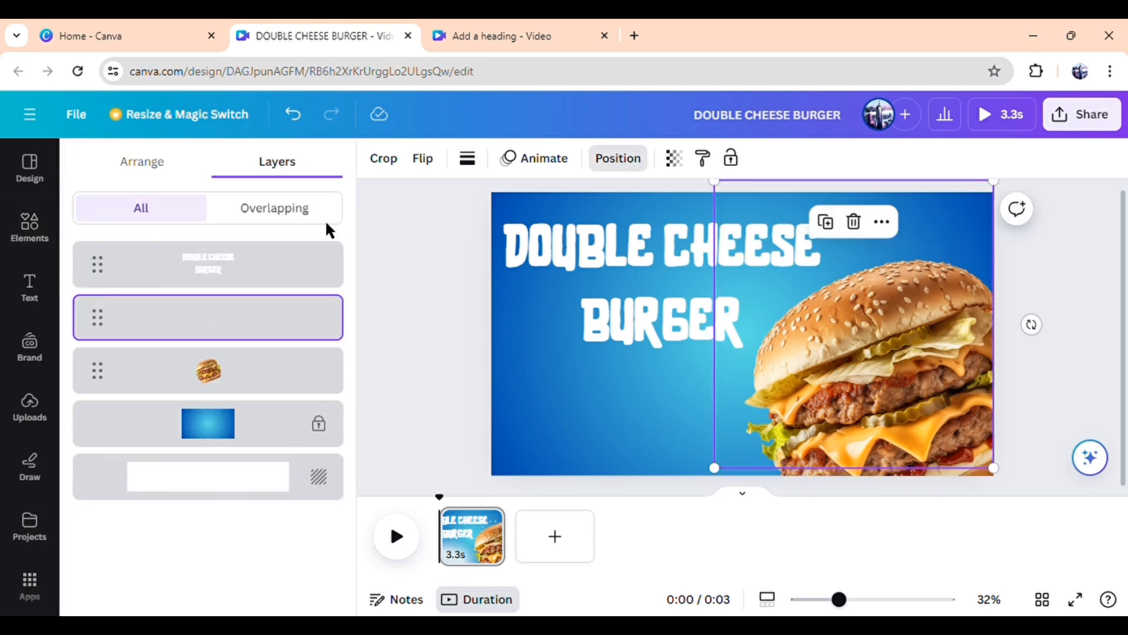
{"action": "left_click_drag", "start_coordinate": [226, 328], "coordinate": [223, 392]}
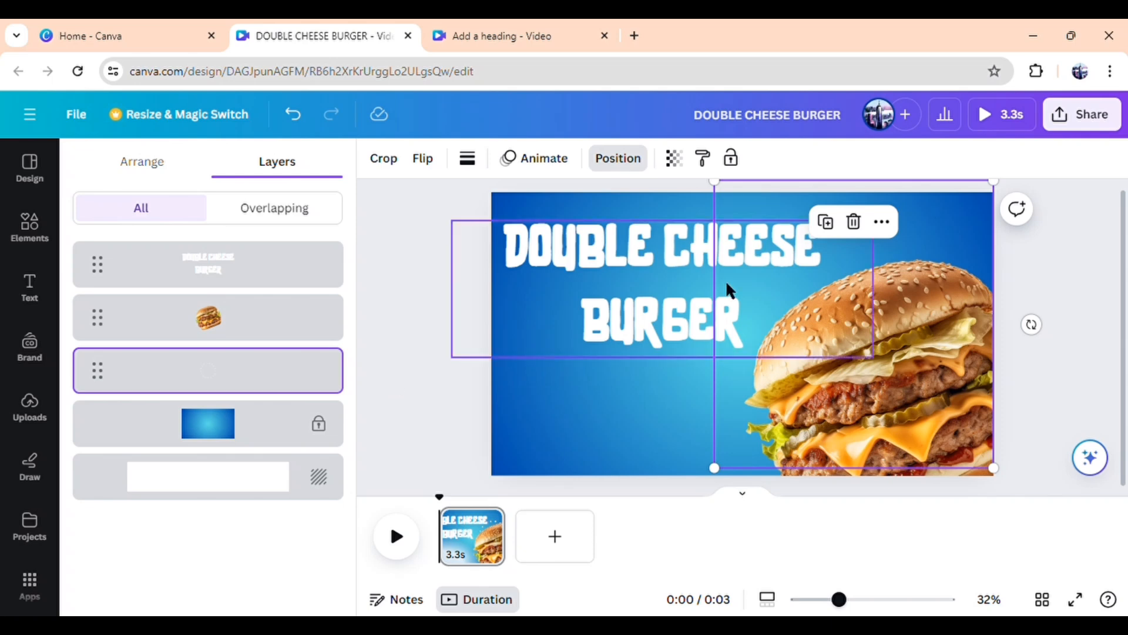
{"action": "mouse_move", "coordinate": [942, 219]}
{"action": "left_mouse_down"}
{"action": "mouse_move", "coordinate": [944, 231]}
{"action": "mouse_move", "coordinate": [926, 230]}
{"action": "left_mouse_up"}
{"action": "left_click_drag", "start_coordinate": [987, 202], "coordinate": [1011, 176]}
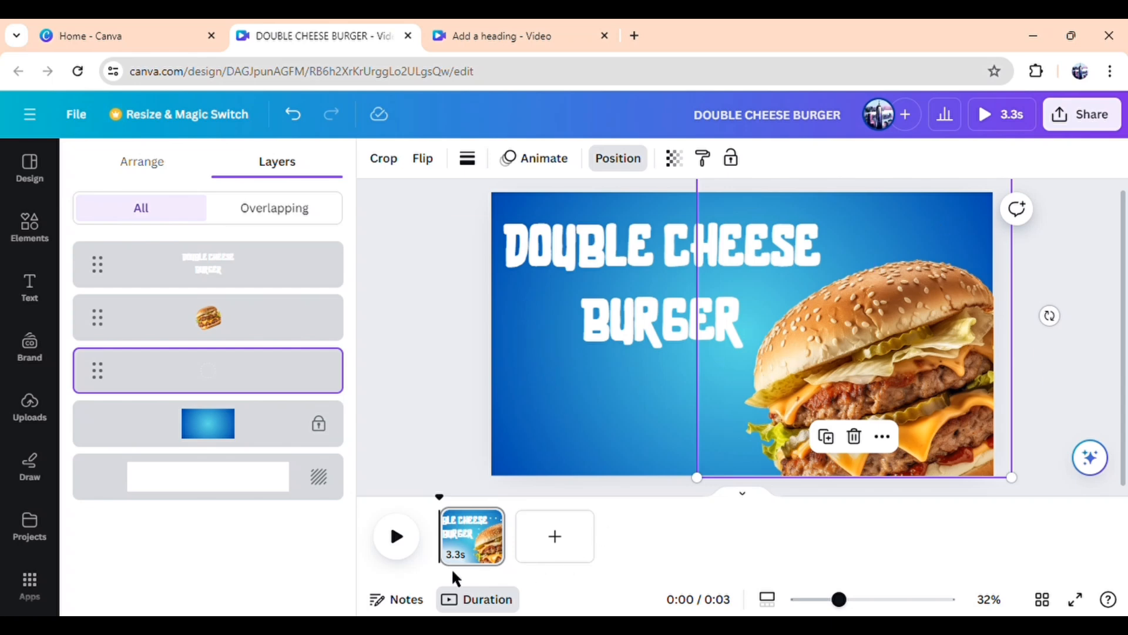
Show the dot burst's timing, trim it to the middle part of the page's duration, and hide the timing again
{"action": "left_click", "coordinate": [883, 436]}
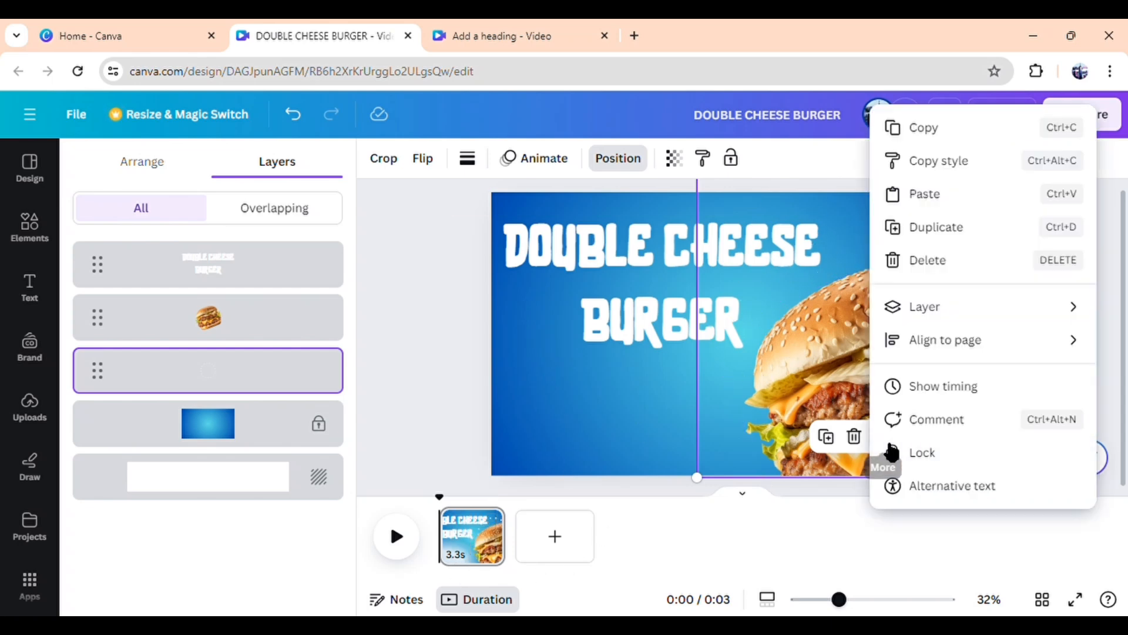
{"action": "left_click", "coordinate": [952, 387]}
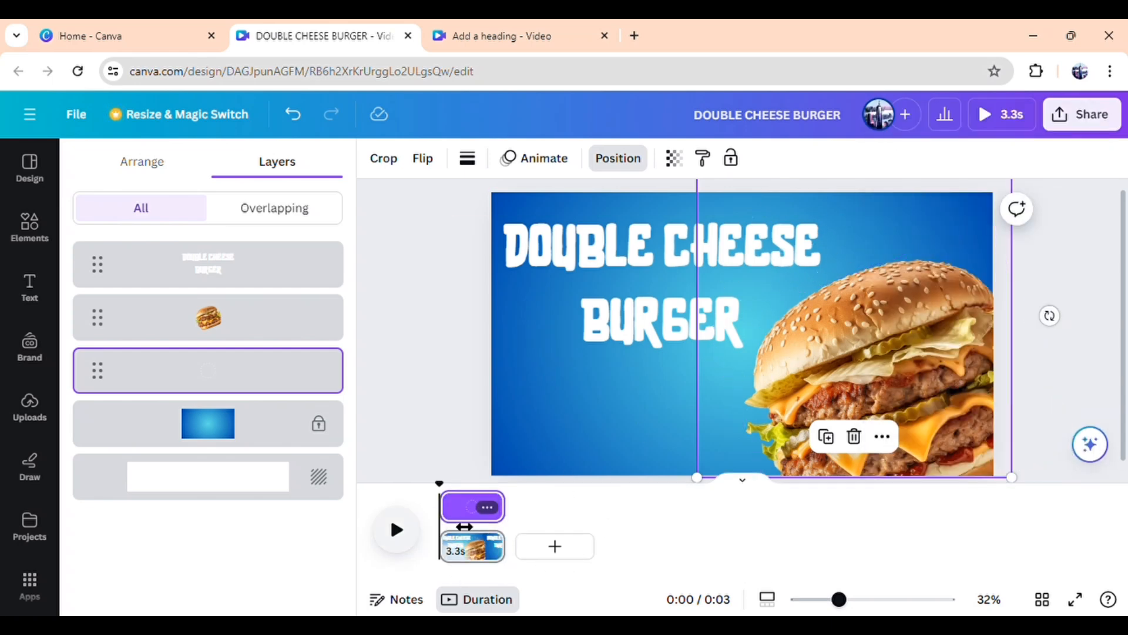
{"action": "left_click_drag", "start_coordinate": [514, 524], "coordinate": [470, 518]}
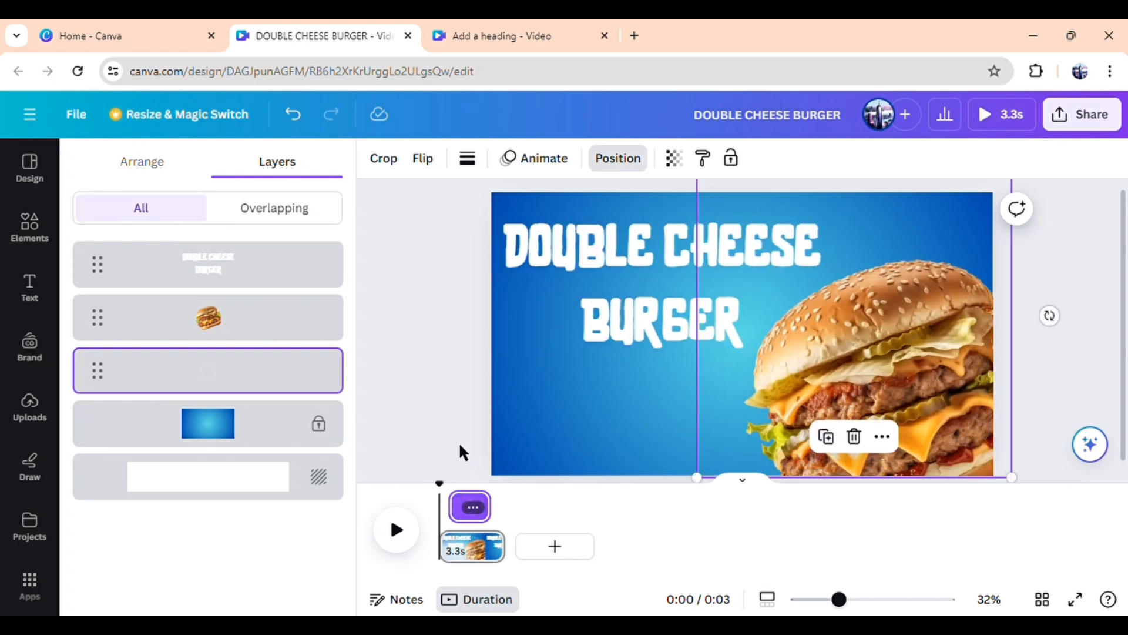
{"action": "left_click", "coordinate": [457, 436]}
{"action": "left_click", "coordinate": [472, 507]}
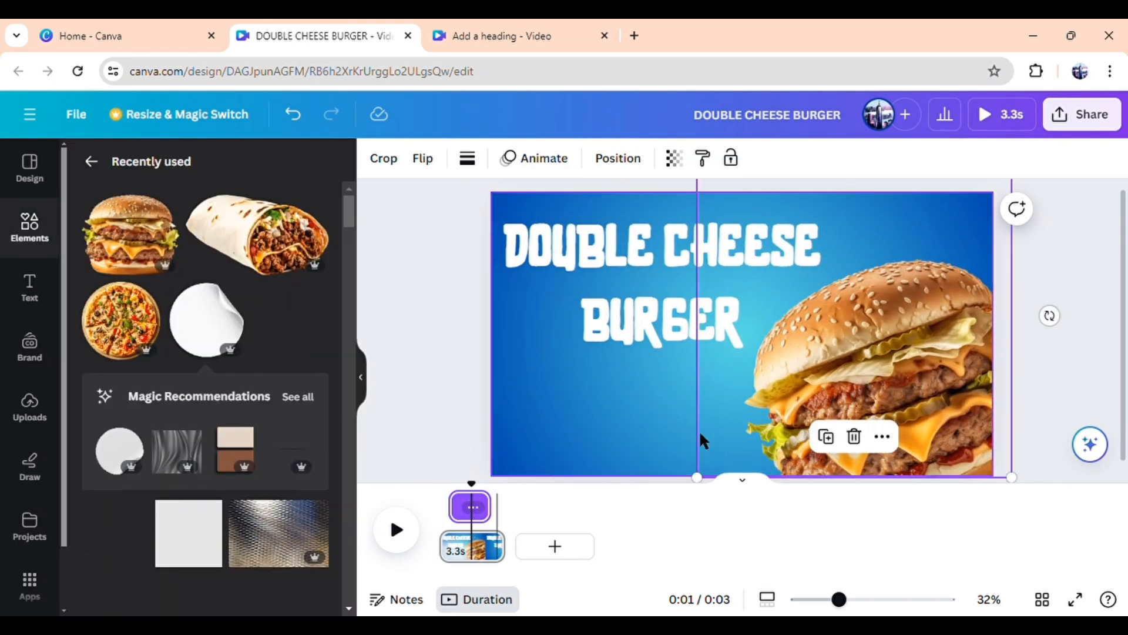
{"action": "left_click", "coordinate": [884, 437]}
{"action": "left_click", "coordinate": [968, 393]}
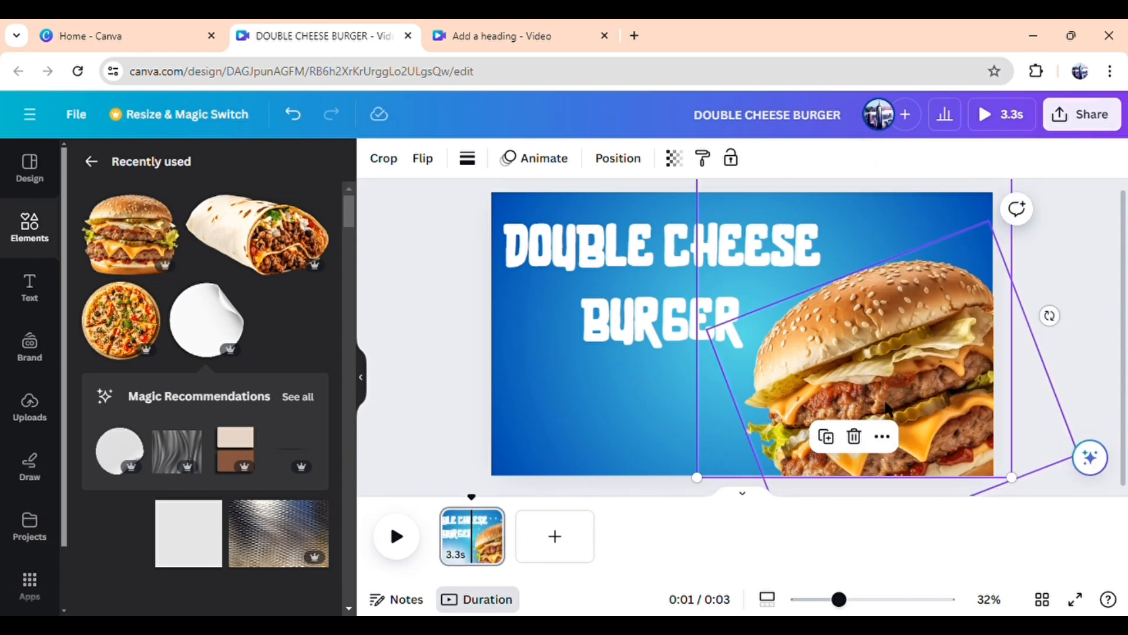
Duplicate the burger page and replace the heading on the copy with PIZZA
{"action": "left_click", "coordinate": [492, 522]}
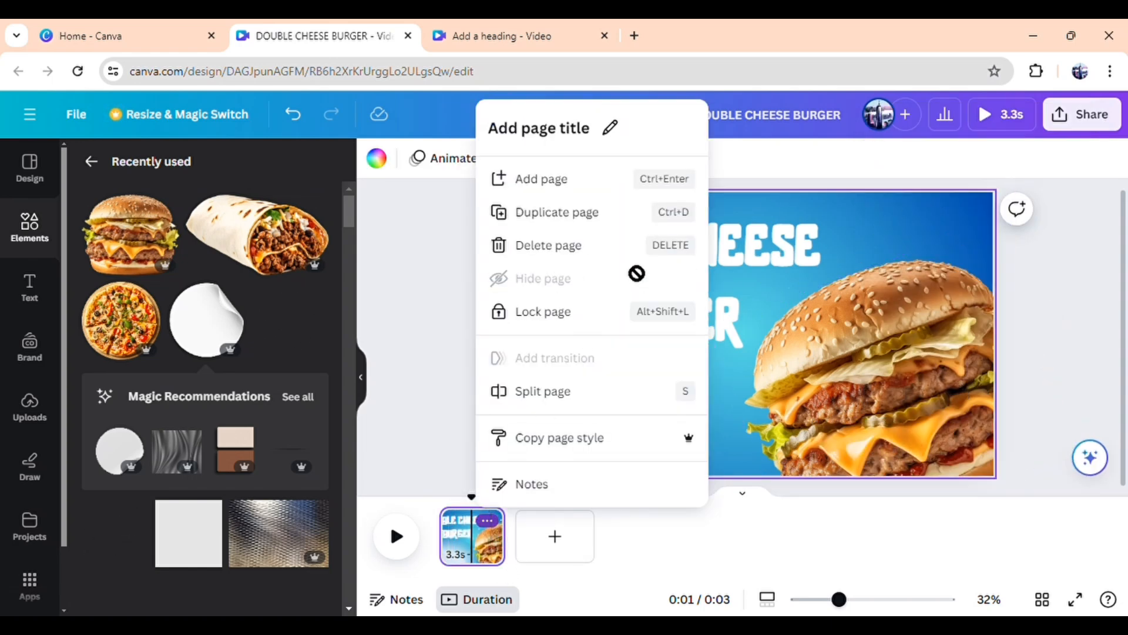
{"action": "left_click", "coordinate": [575, 214]}
{"action": "left_click", "coordinate": [693, 287]}
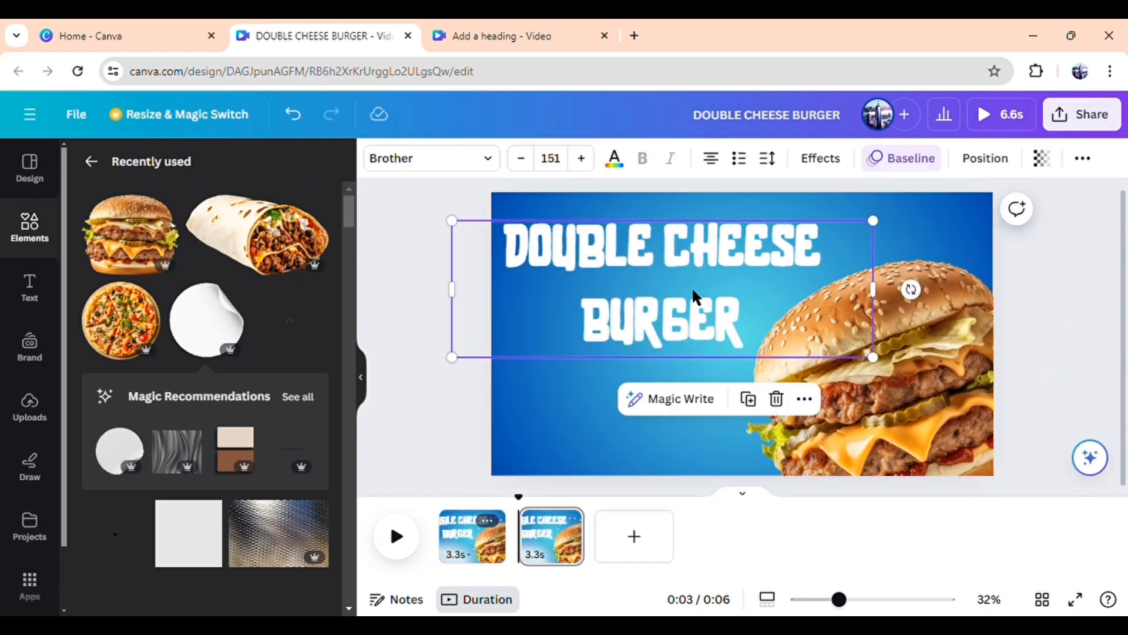
{"action": "left_click", "coordinate": [692, 287]}
{"action": "type", "text": "P"}
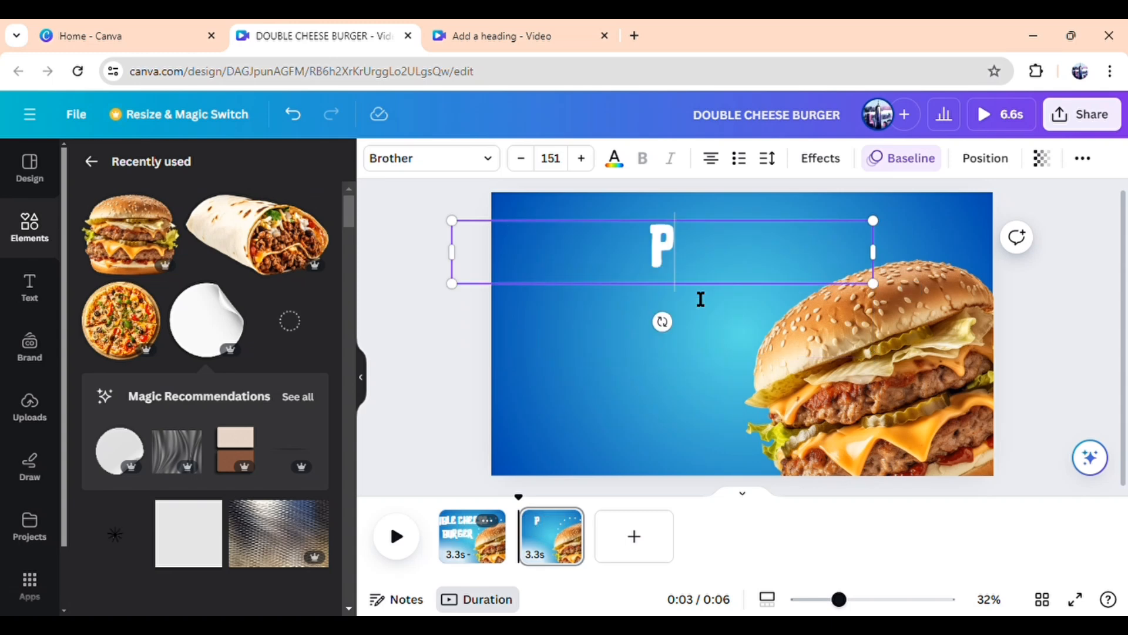
{"action": "type", "text": "IZZA"}
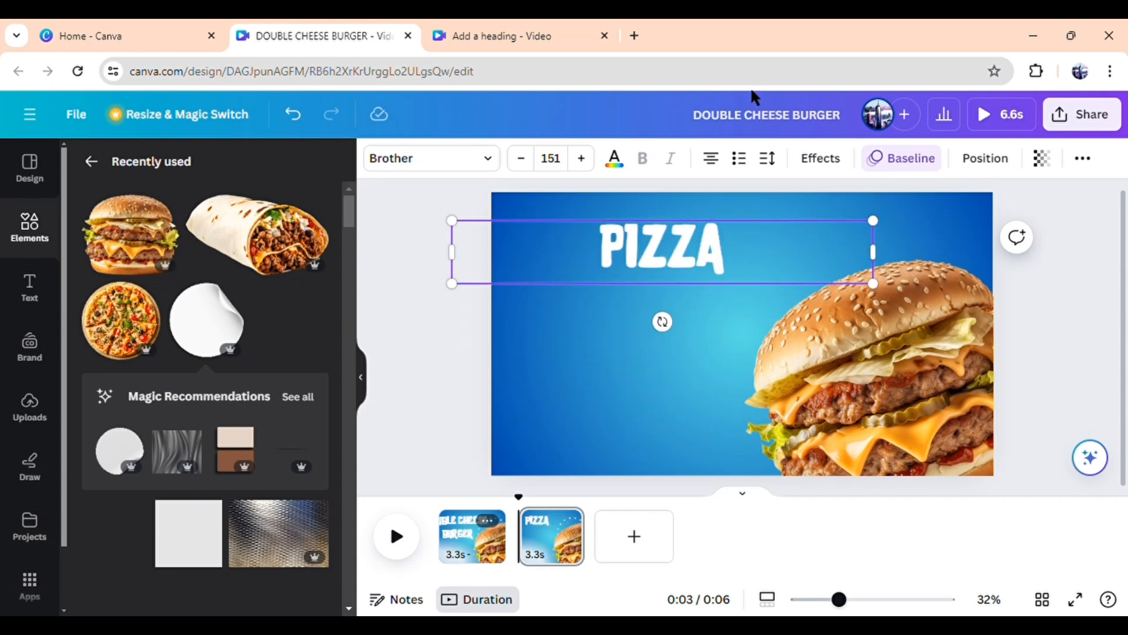
Delete the burger image from the PIZZA page, then shrink the dot burst and move it toward the page's centre
{"action": "left_click", "coordinate": [937, 423]}
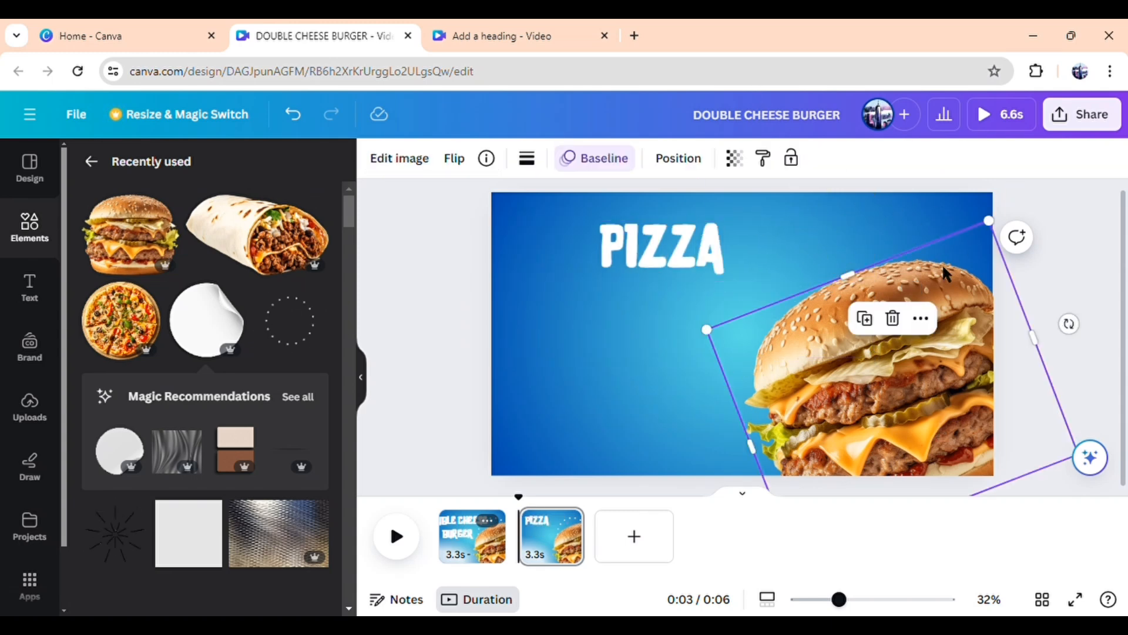
{"action": "left_click", "coordinate": [896, 319]}
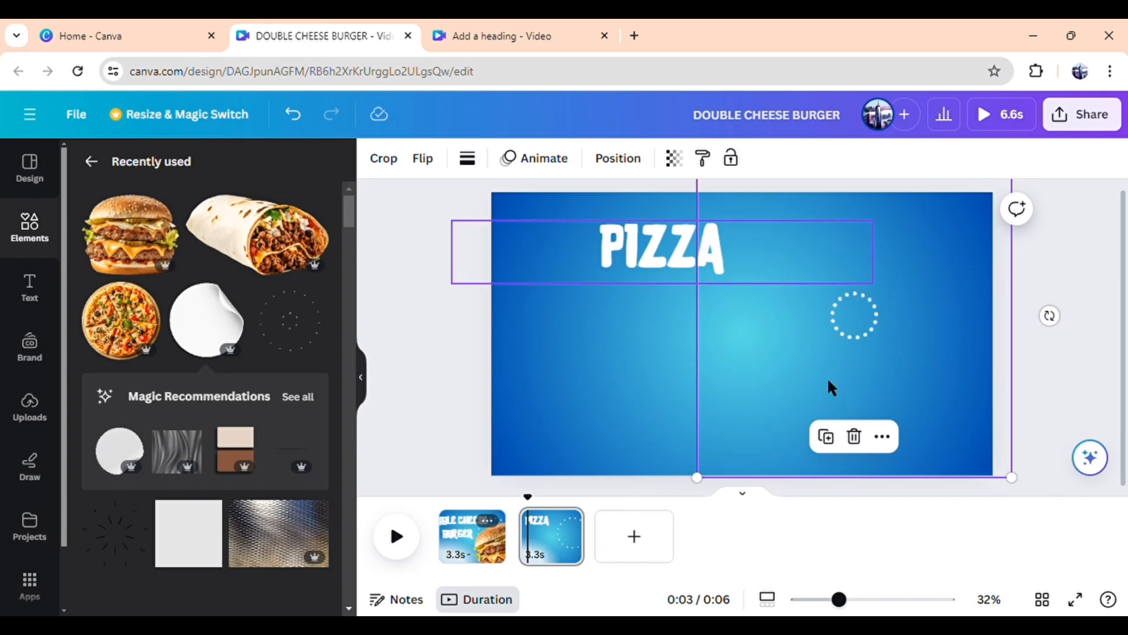
{"action": "left_click_drag", "start_coordinate": [1023, 480], "coordinate": [984, 450]}
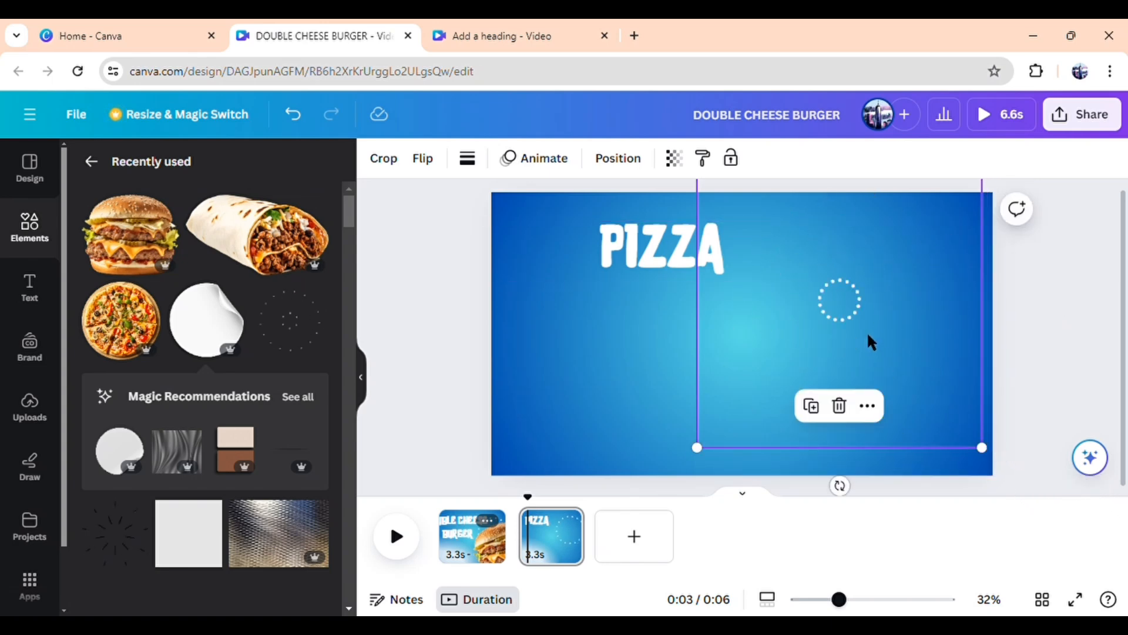
{"action": "left_click_drag", "start_coordinate": [869, 341], "coordinate": [811, 399]}
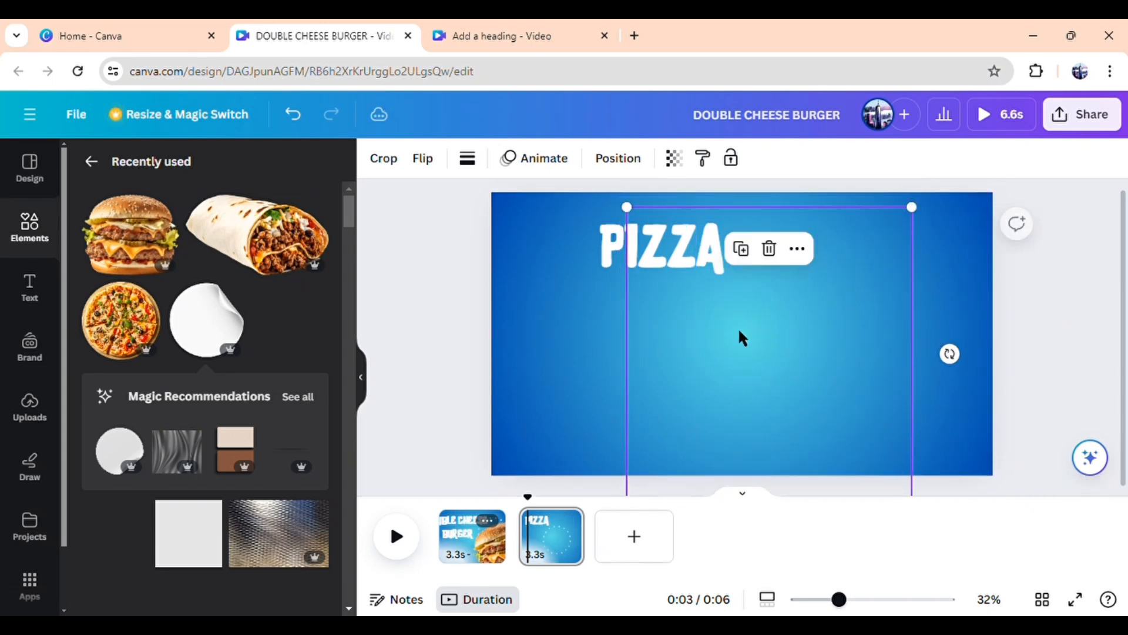
Centre the PIZZA heading along the page's upper edge and set its Baseline animation direction to down
{"action": "left_click", "coordinate": [608, 241]}
{"action": "left_click_drag", "start_coordinate": [608, 241], "coordinate": [709, 243]}
{"action": "left_click", "coordinate": [922, 169]}
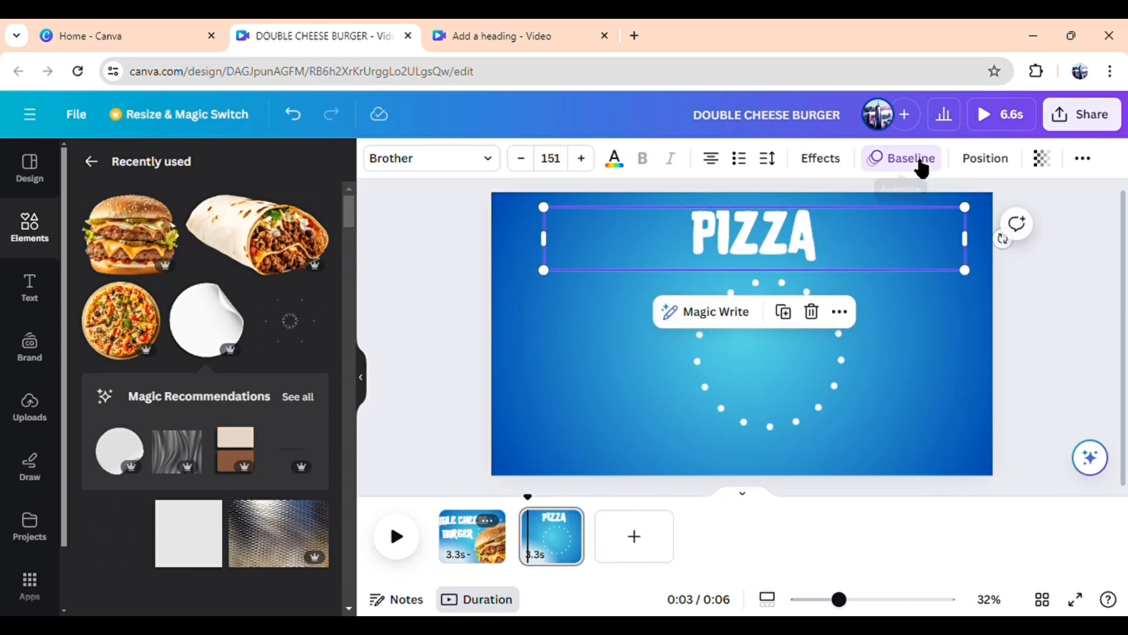
{"action": "scroll", "coordinate": [244, 432], "scroll_direction": "down", "scroll_amount": 3}
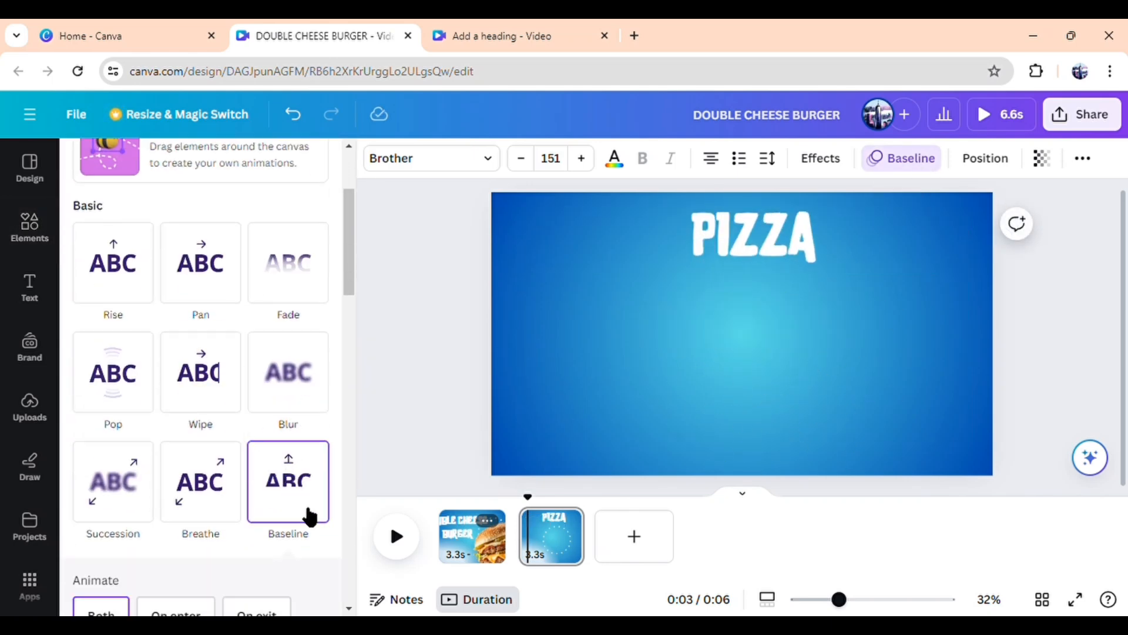
{"action": "scroll", "coordinate": [249, 485], "scroll_direction": "down", "scroll_amount": 3}
{"action": "scroll", "coordinate": [309, 417], "scroll_direction": "down", "scroll_amount": 1}
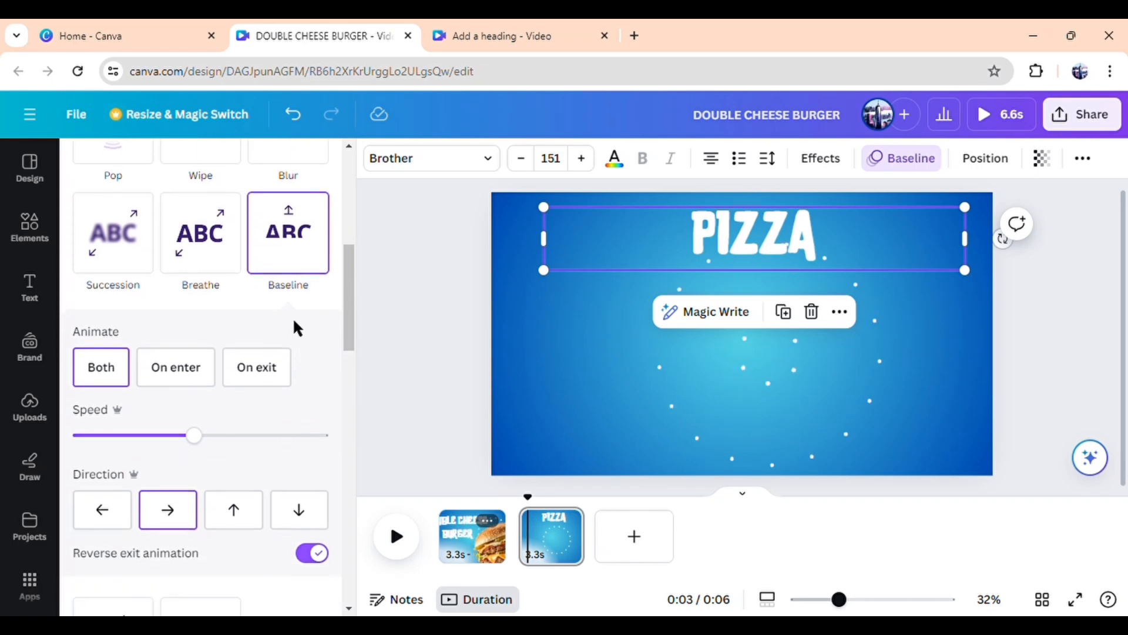
{"action": "left_click", "coordinate": [294, 515]}
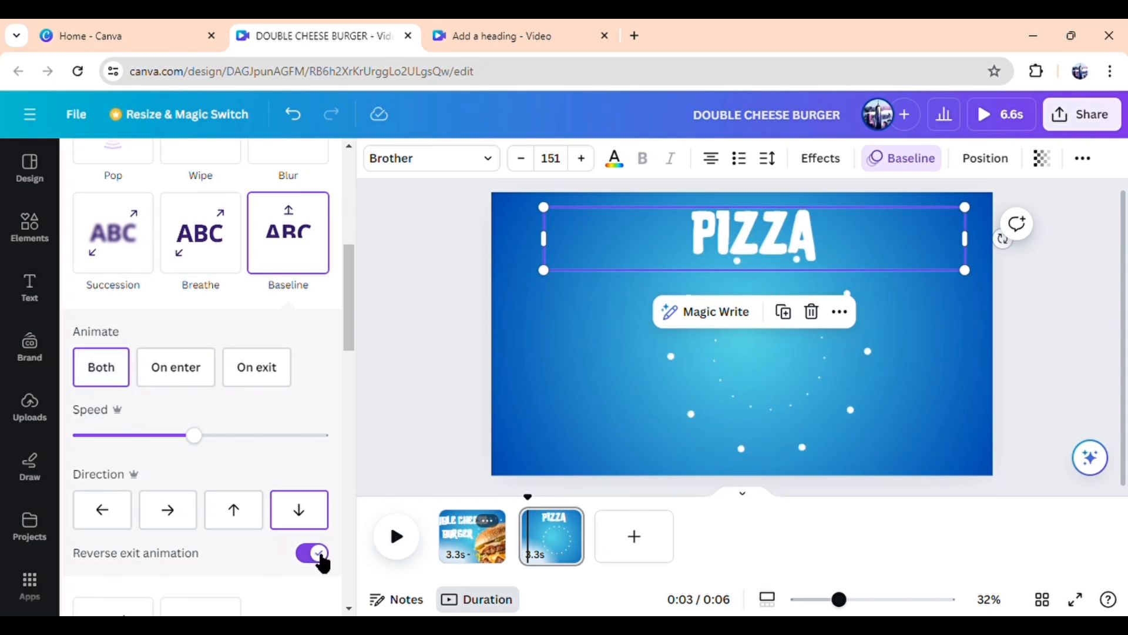
{"action": "left_click", "coordinate": [448, 445]}
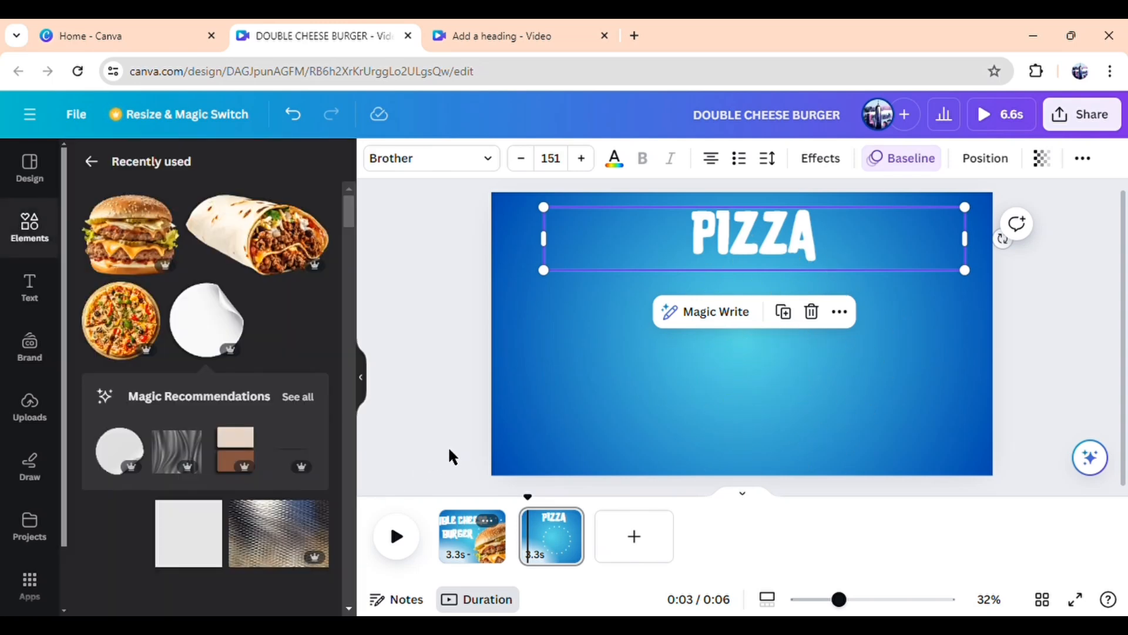
Add the recently used pizza image to the page and shrink it to fit beneath the PIZZA heading
{"action": "left_click", "coordinate": [132, 332]}
{"action": "left_click_drag", "start_coordinate": [631, 229], "coordinate": [675, 269]}
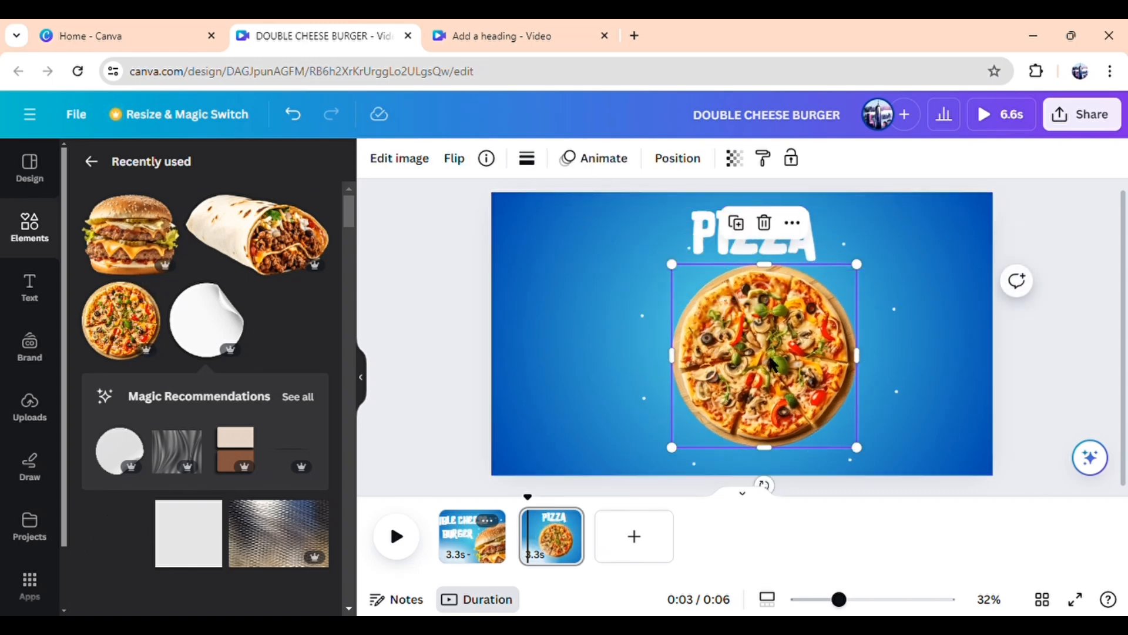
{"action": "left_click", "coordinate": [403, 418]}
Duplicate the PIZZA page and delete the pizza image from the copy
{"action": "left_click", "coordinate": [575, 522]}
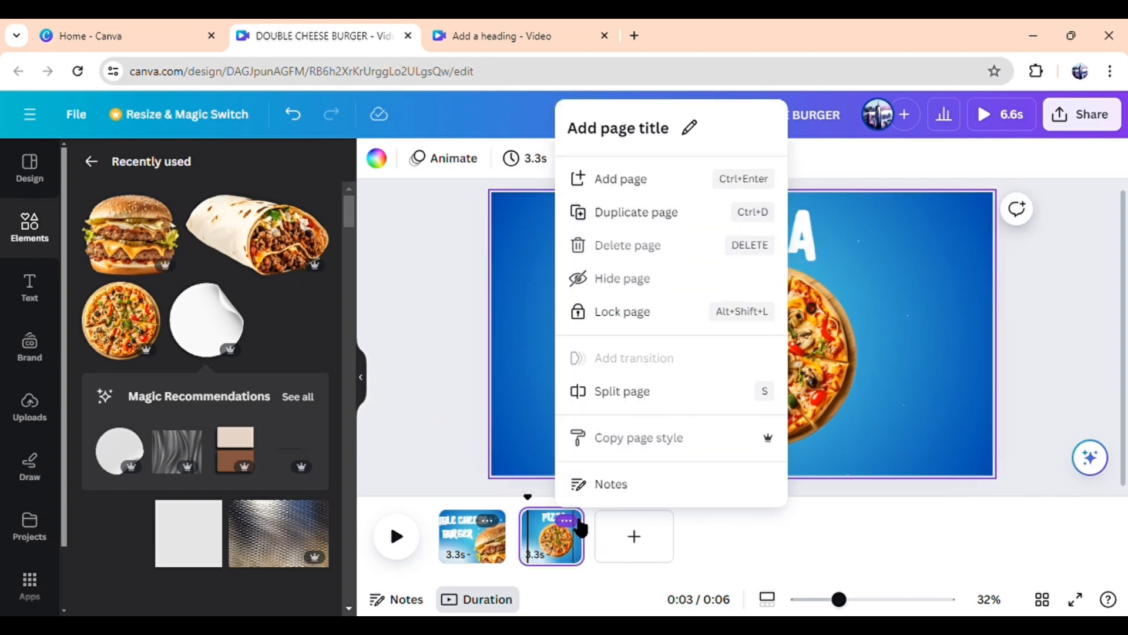
{"action": "left_click", "coordinate": [669, 229]}
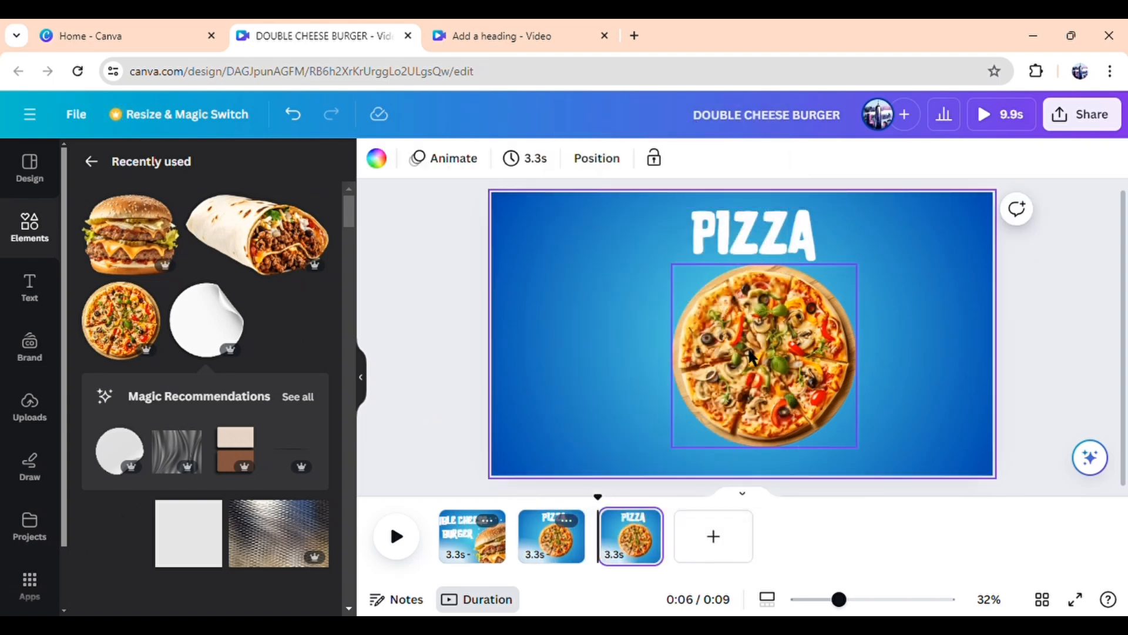
{"action": "left_click", "coordinate": [757, 317]}
{"action": "left_click", "coordinate": [764, 223]}
Shrink the dot burst on the third page and move it toward the page's left half
{"action": "left_click", "coordinate": [767, 346]}
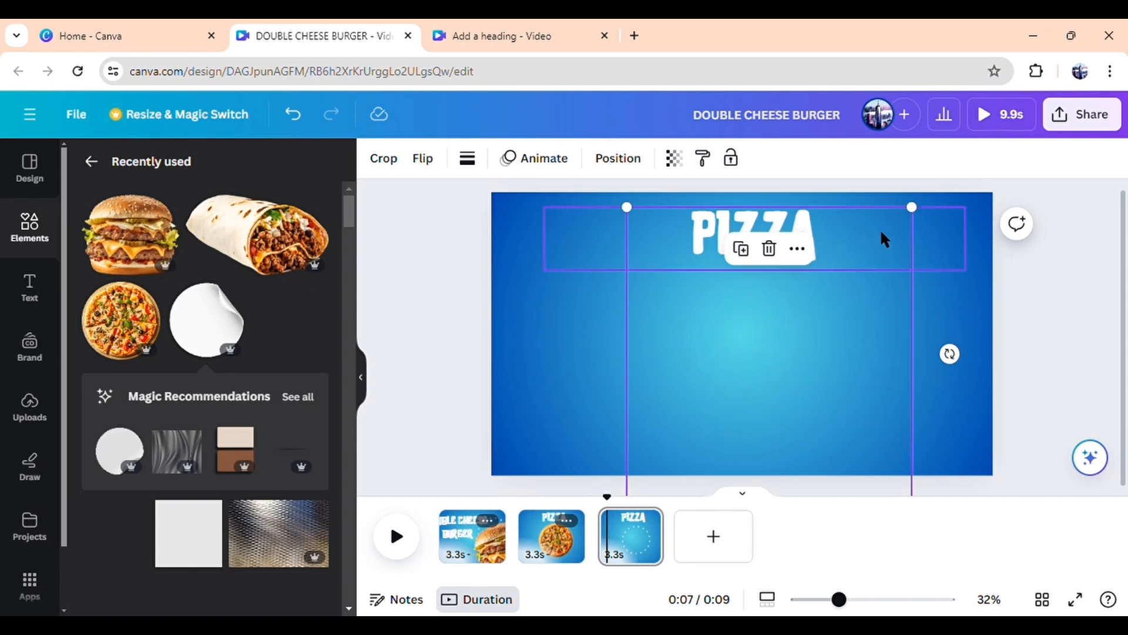
{"action": "left_click_drag", "start_coordinate": [918, 210], "coordinate": [883, 240]}
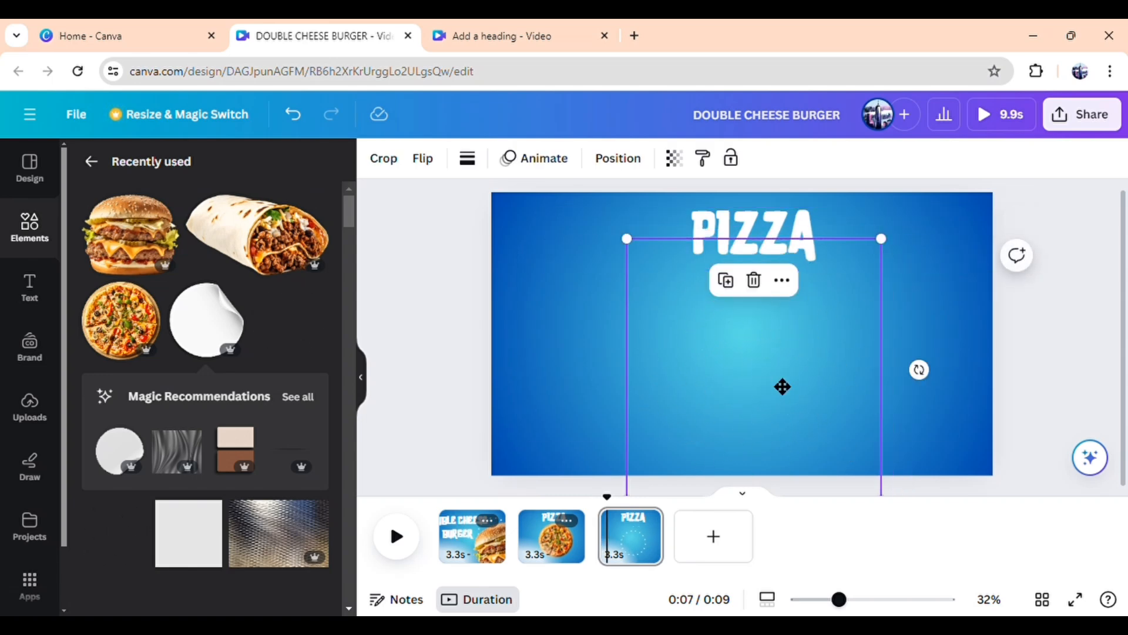
{"action": "left_click_drag", "start_coordinate": [783, 387], "coordinate": [733, 386]}
Replace the heading text on the third page with BURRITO
{"action": "left_click", "coordinate": [777, 234]}
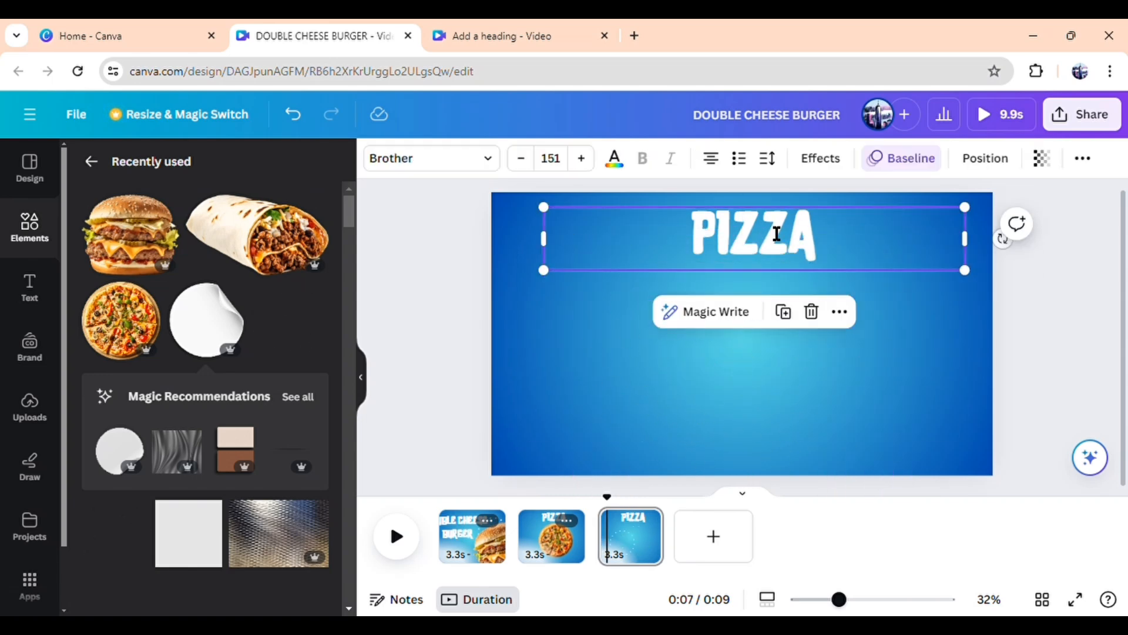
{"action": "double_click", "coordinate": [777, 234]}
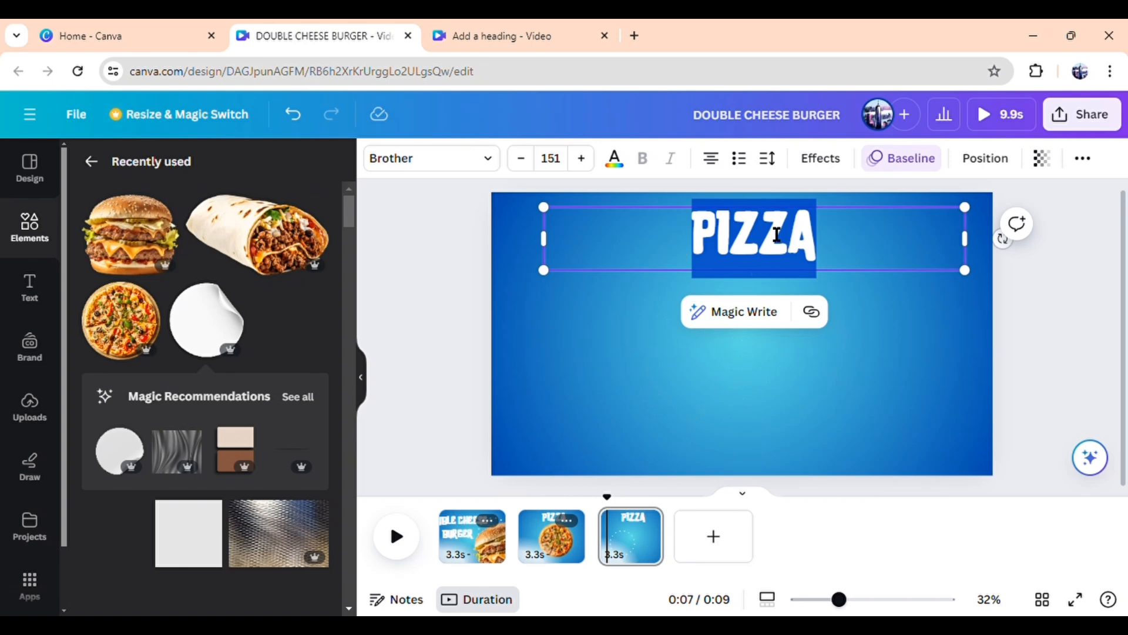
{"action": "type", "text": "BURRIT"}
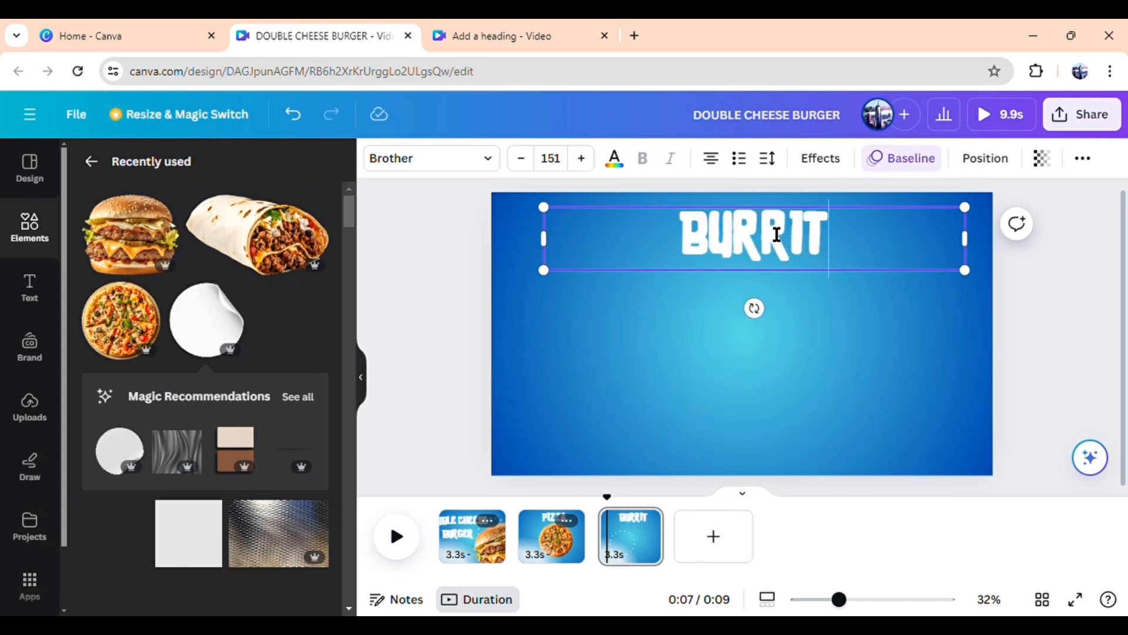
{"action": "type", "text": "O"}
{"action": "left_click", "coordinate": [1011, 322]}
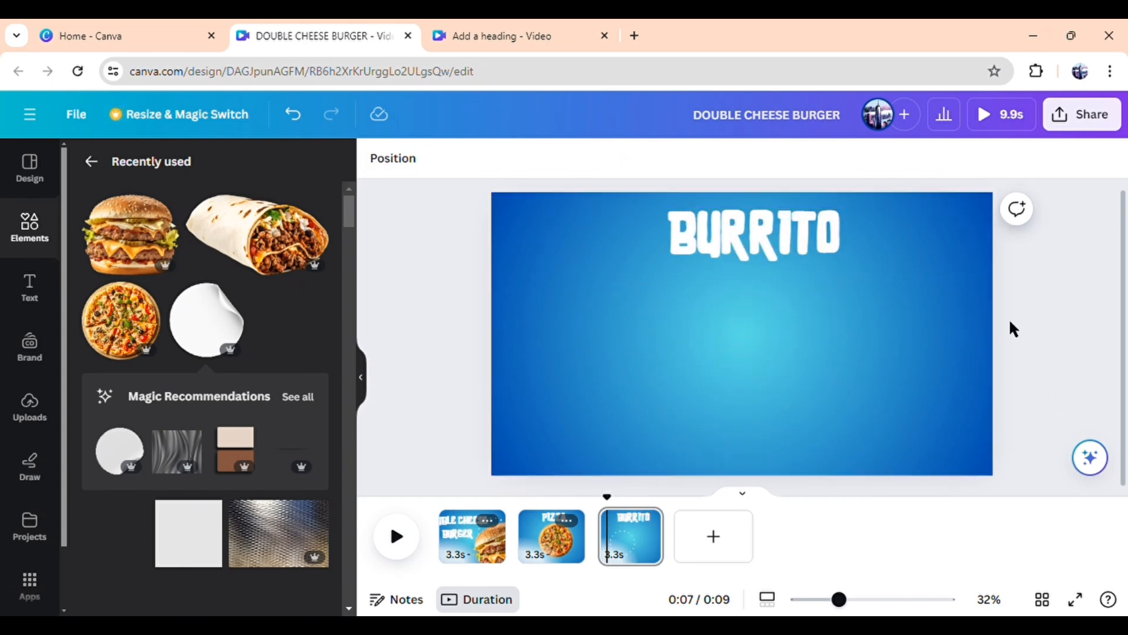
Move the BURRITO heading to the page's right half and set its Baseline animation direction to left
{"action": "left_click_drag", "start_coordinate": [760, 224], "coordinate": [904, 362]}
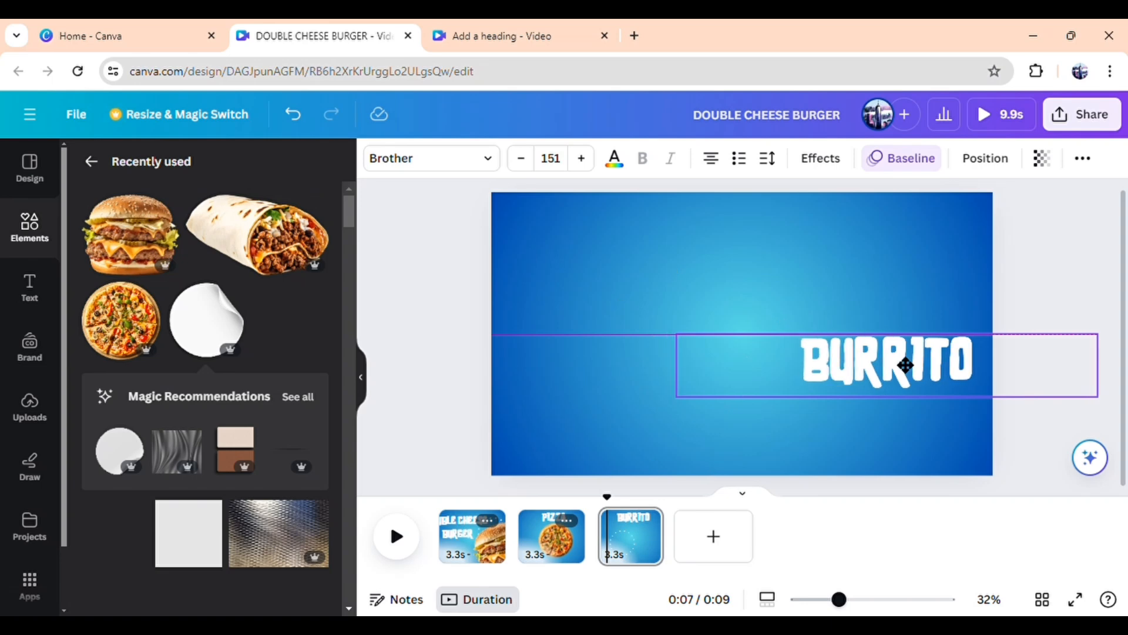
{"action": "left_click", "coordinate": [905, 165]}
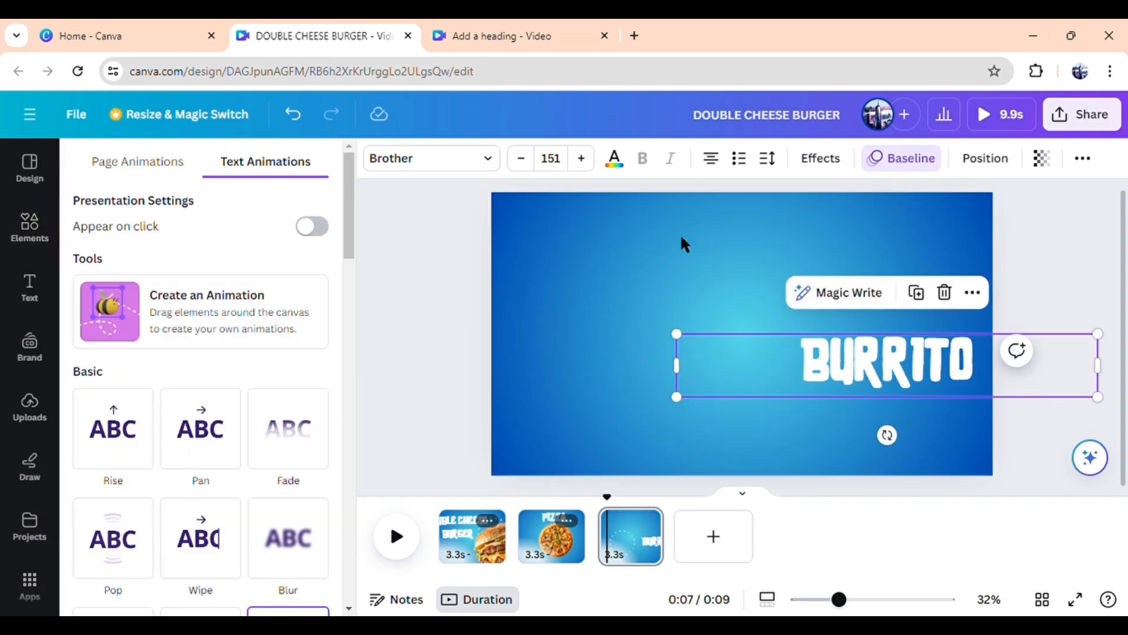
{"action": "scroll", "coordinate": [324, 463], "scroll_direction": "down", "scroll_amount": 7}
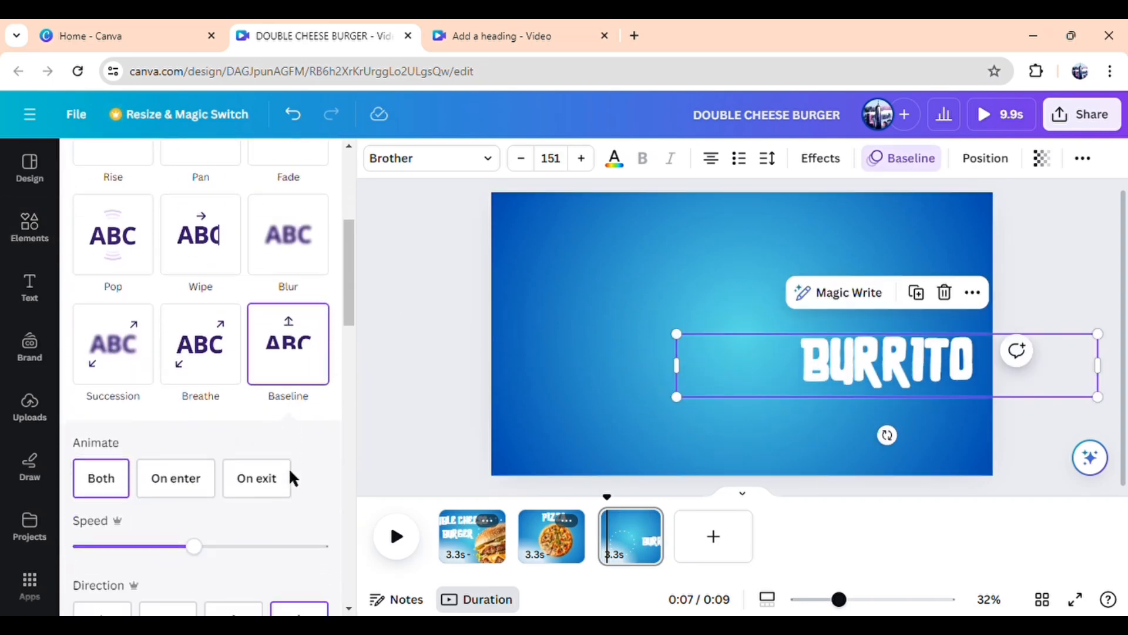
{"action": "scroll", "coordinate": [284, 472], "scroll_direction": "down", "scroll_amount": 2}
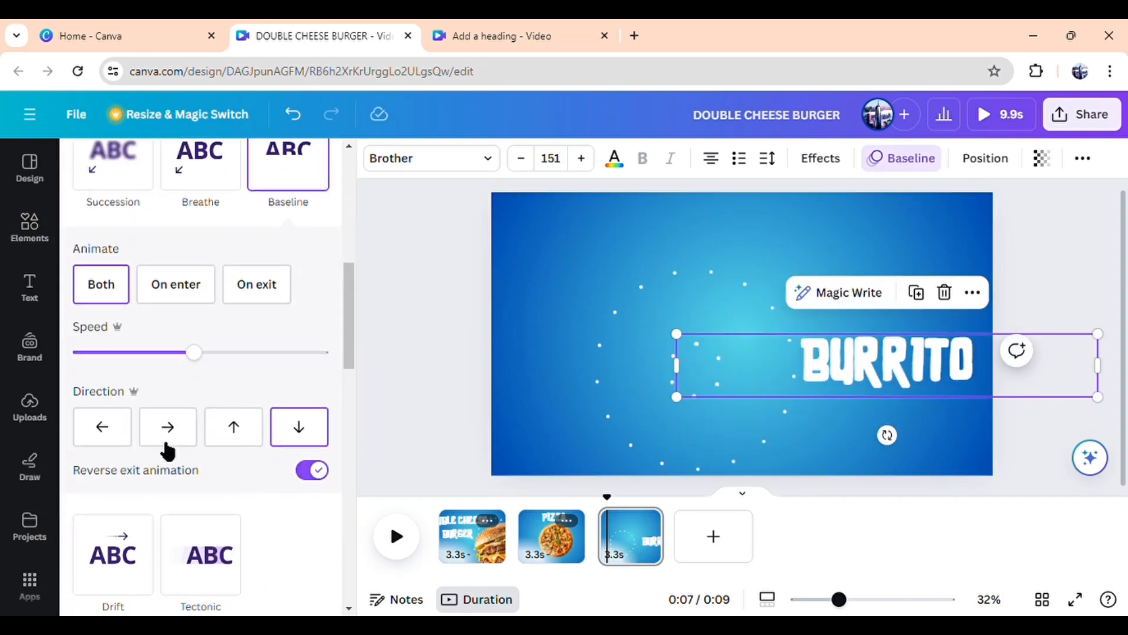
{"action": "left_click", "coordinate": [115, 435]}
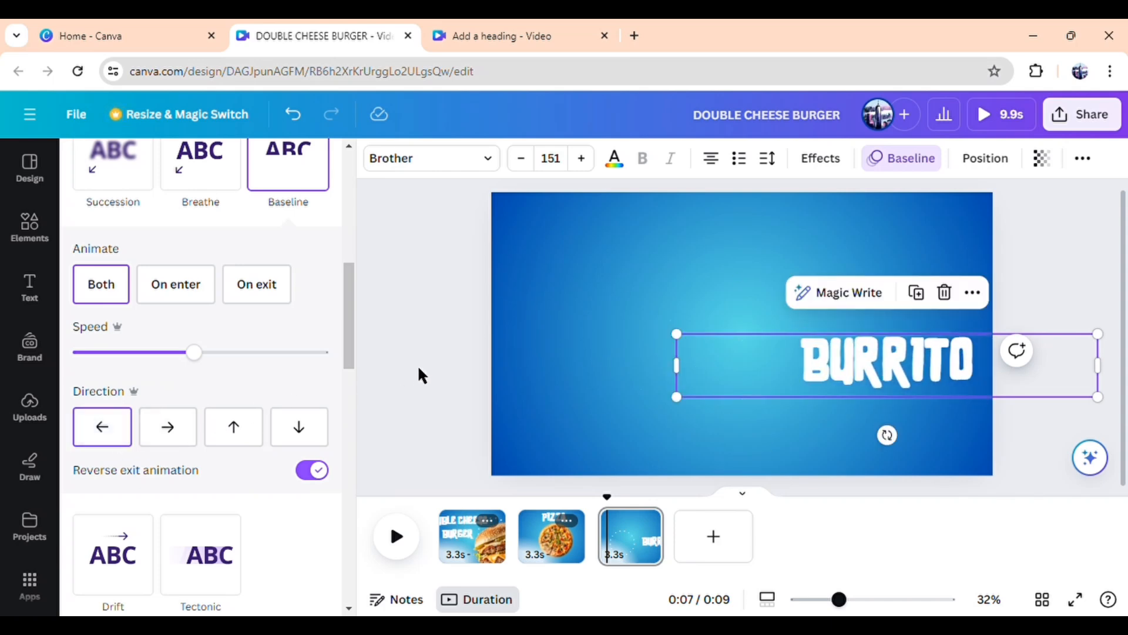
Add the burrito image, shrink it, and tilt it clockwise in the page's upper-left corner, partly beyond the edge
{"action": "left_click", "coordinate": [29, 227]}
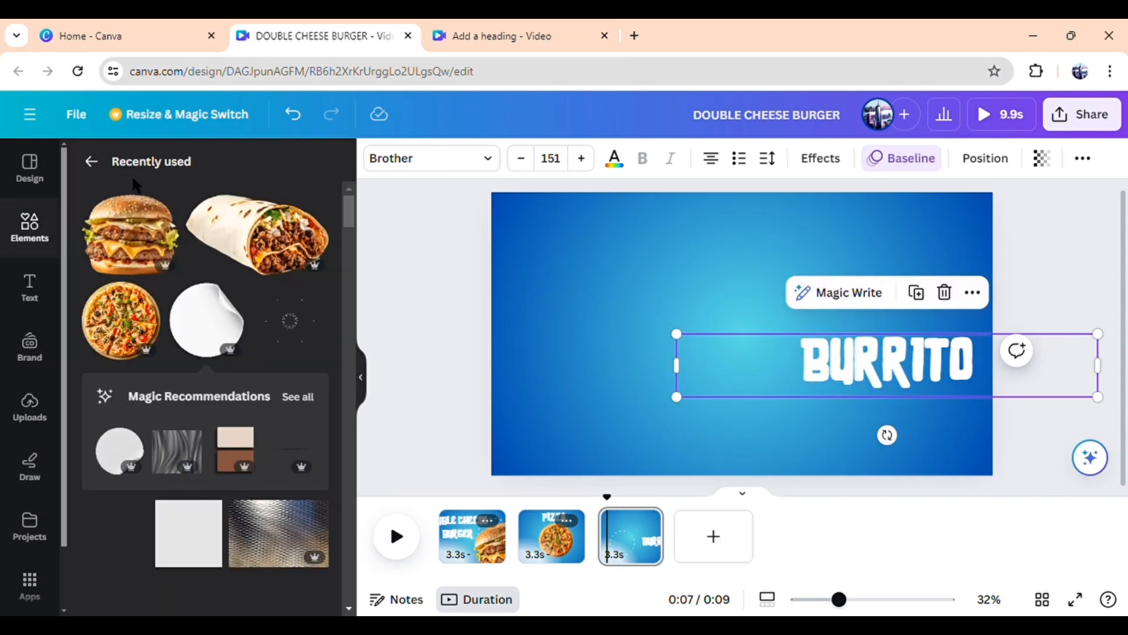
{"action": "left_click", "coordinate": [283, 238]}
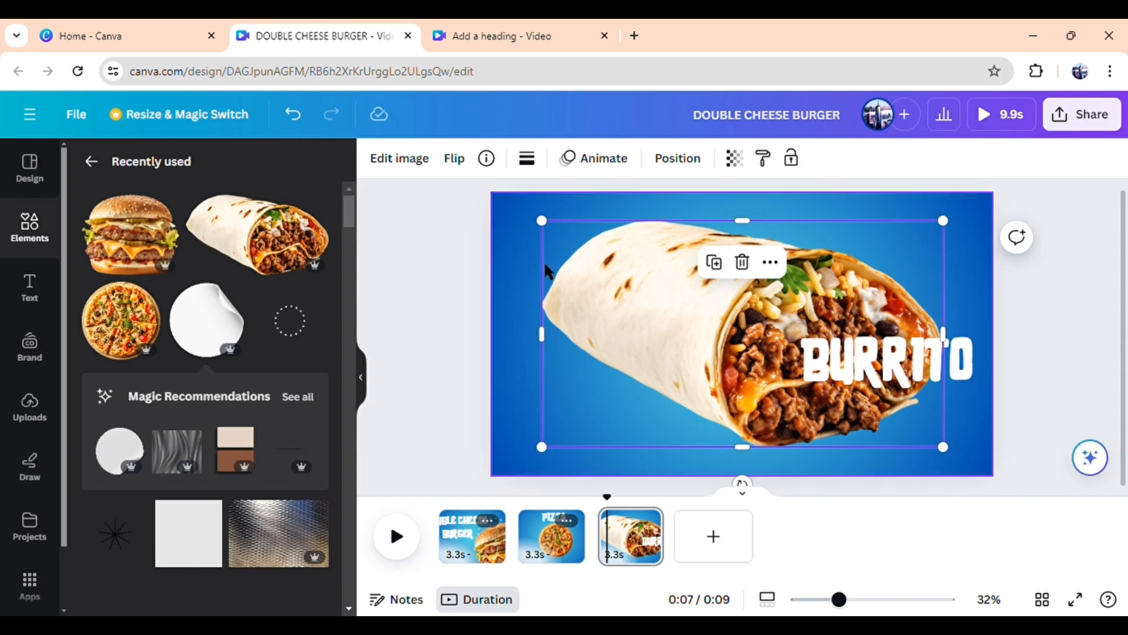
{"action": "left_click_drag", "start_coordinate": [743, 483], "coordinate": [724, 492]}
{"action": "left_click_drag", "start_coordinate": [562, 202], "coordinate": [644, 245]}
{"action": "left_click_drag", "start_coordinate": [738, 347], "coordinate": [547, 264]}
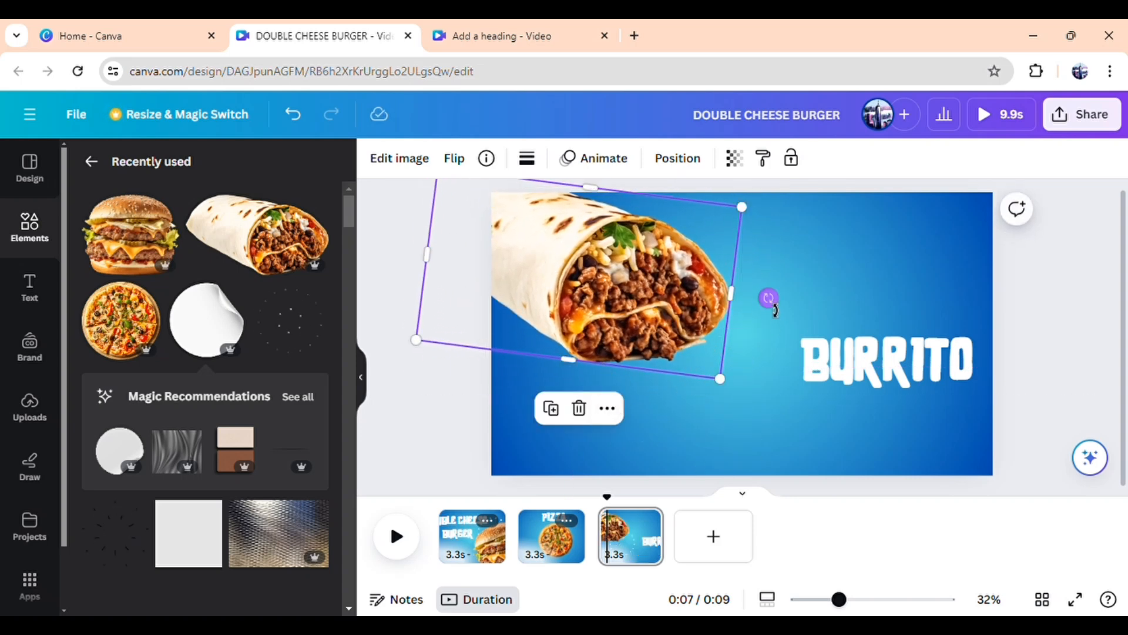
{"action": "left_click_drag", "start_coordinate": [775, 311], "coordinate": [761, 359]}
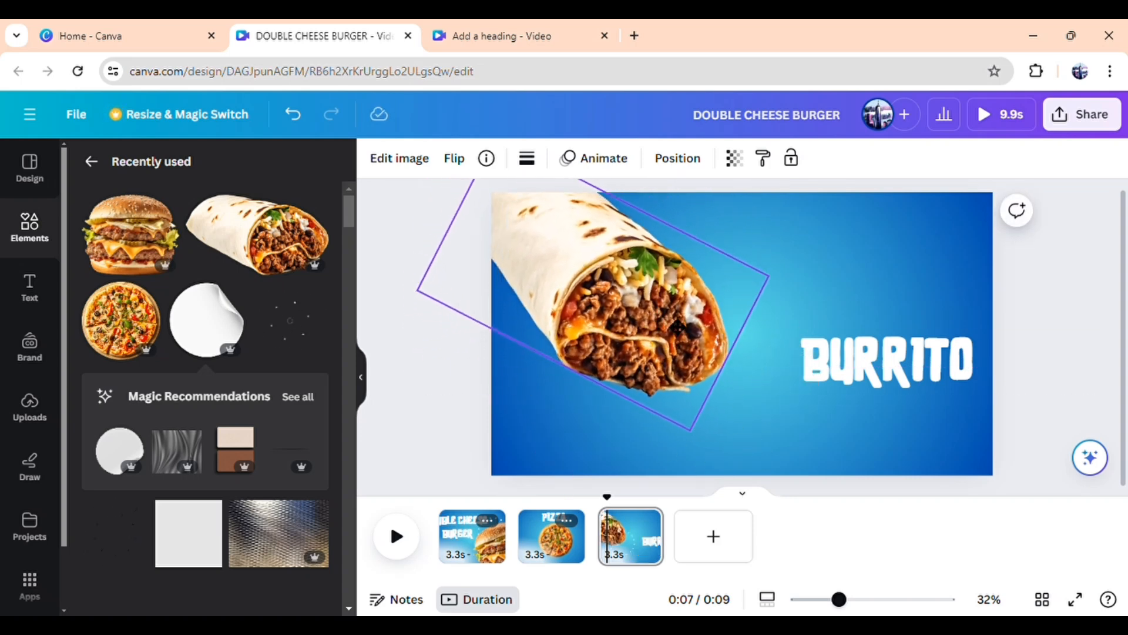
{"action": "left_click_drag", "start_coordinate": [678, 327], "coordinate": [685, 331]}
Enlarge the BURRITO heading slightly and reposition it in the page's right half, beside the burrito image
{"action": "left_click", "coordinate": [898, 359]}
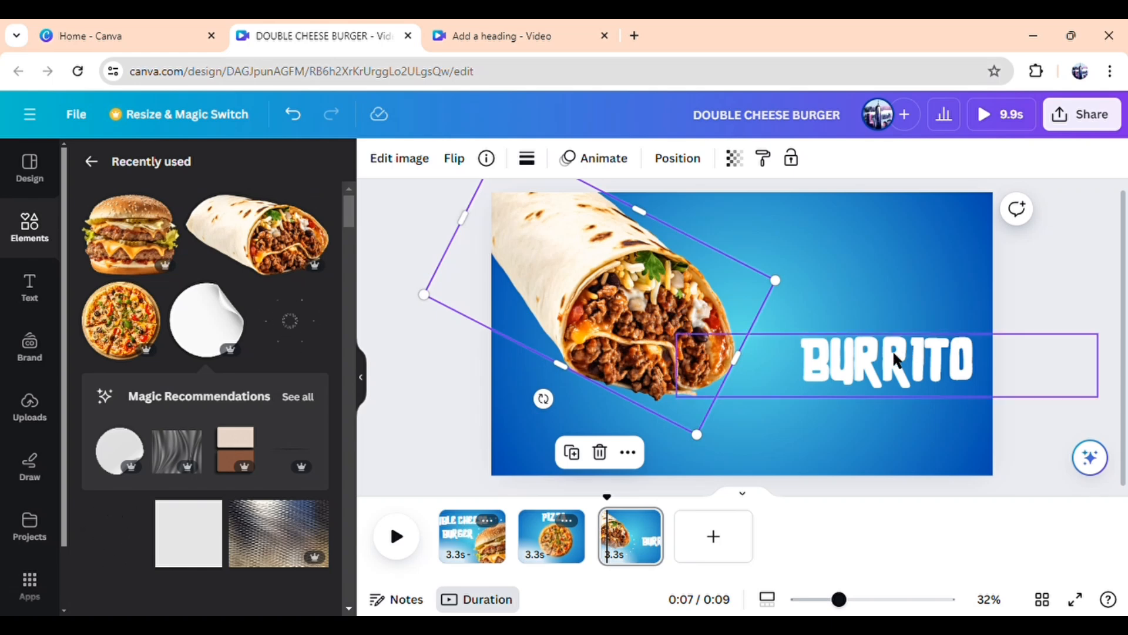
{"action": "left_click_drag", "start_coordinate": [688, 339], "coordinate": [642, 330]}
{"action": "left_click_drag", "start_coordinate": [846, 355], "coordinate": [887, 352]}
Apply the Baseline animation to the burrito image on both enter and exit, with direction right and a reversed exit
{"action": "left_click", "coordinate": [612, 312]}
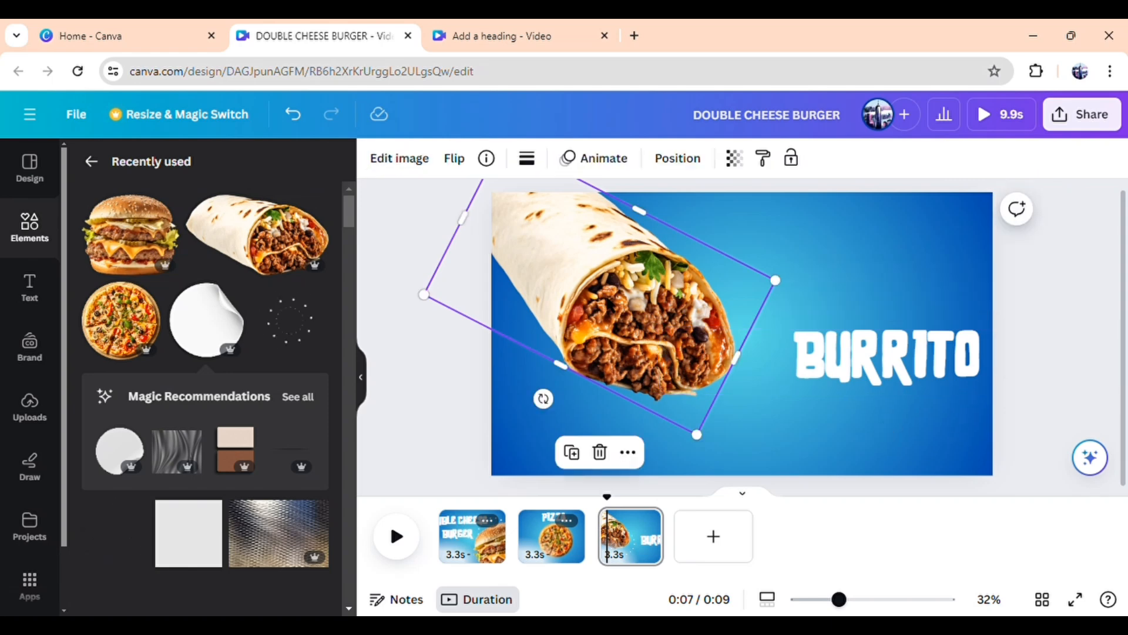
{"action": "left_click", "coordinate": [598, 154]}
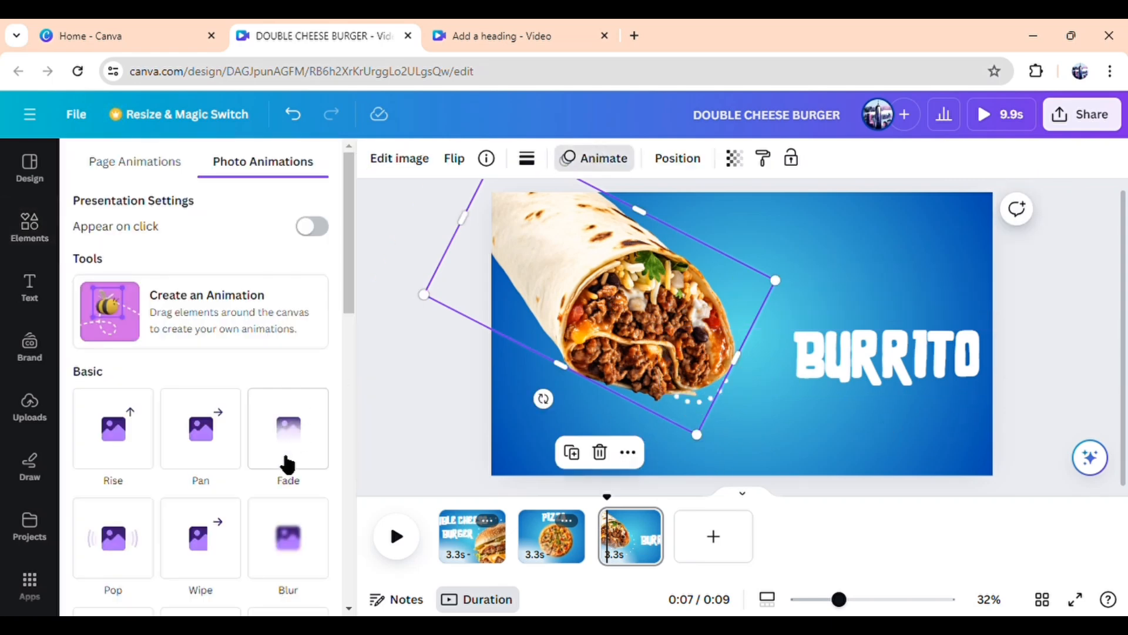
{"action": "scroll", "coordinate": [272, 467], "scroll_direction": "down", "scroll_amount": 4}
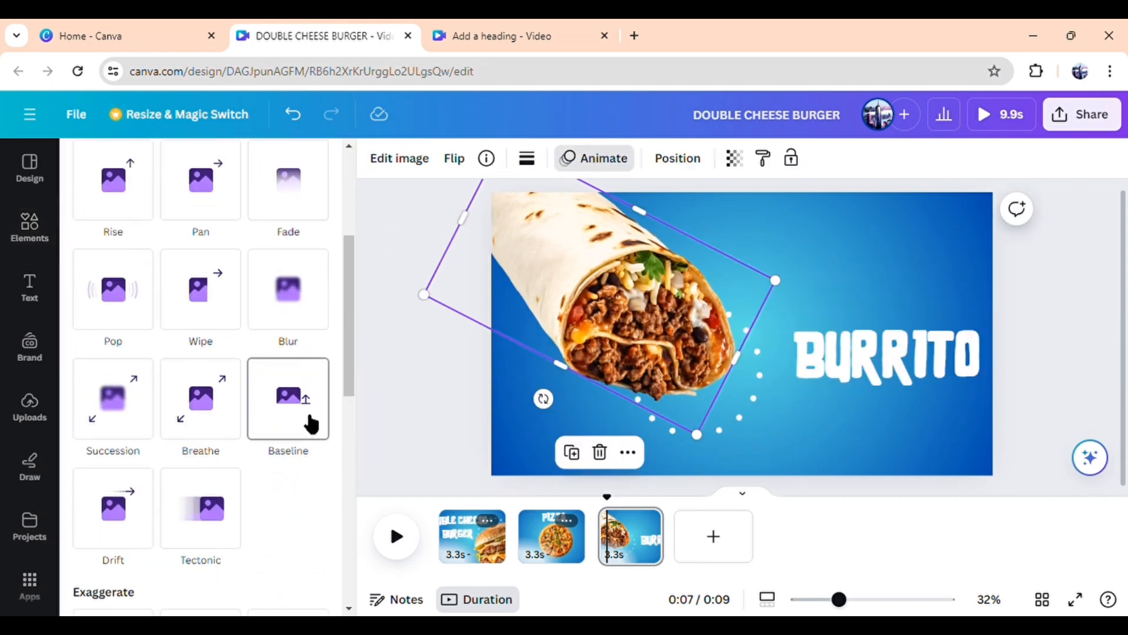
{"action": "left_click", "coordinate": [310, 427]}
{"action": "scroll", "coordinate": [294, 423], "scroll_direction": "down", "scroll_amount": 4}
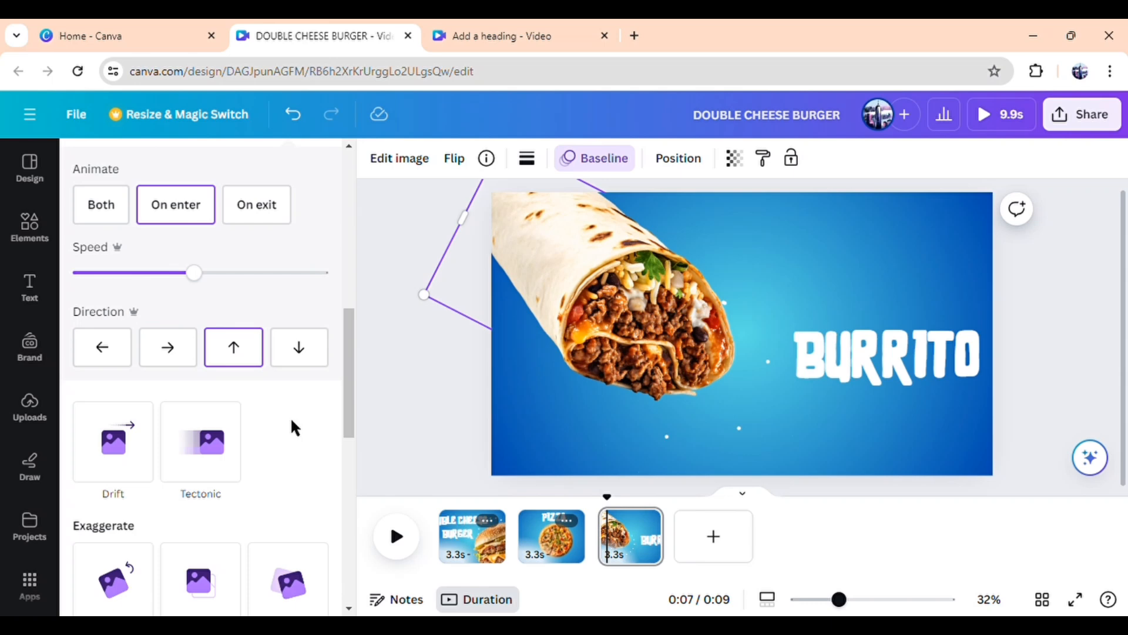
{"action": "left_click", "coordinate": [186, 358]}
{"action": "left_click", "coordinate": [101, 205]}
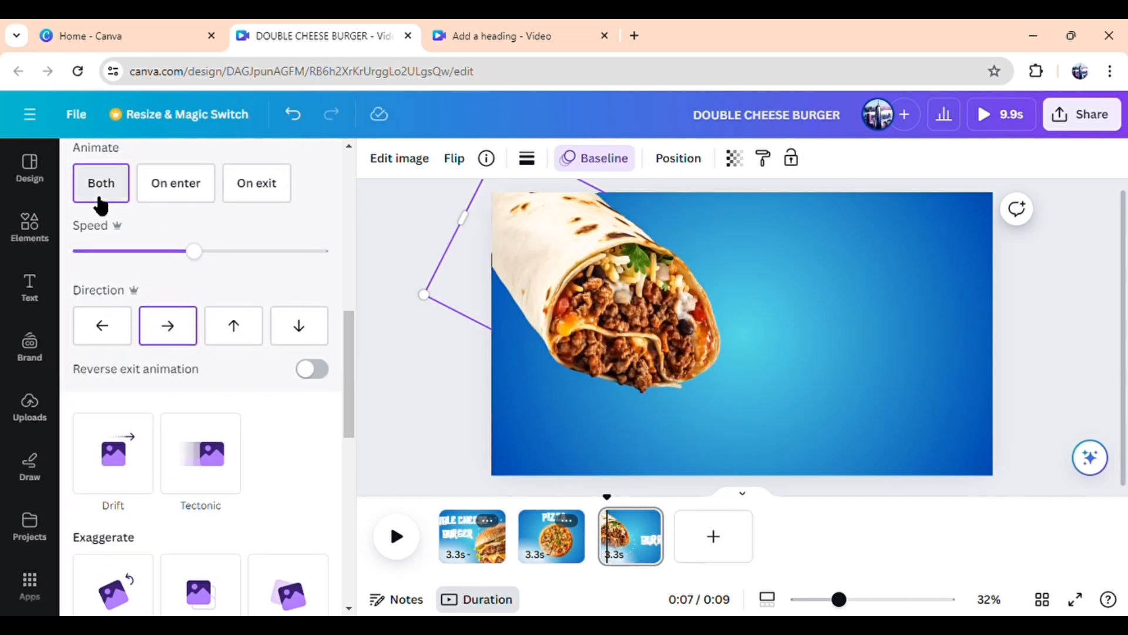
{"action": "left_click", "coordinate": [328, 368]}
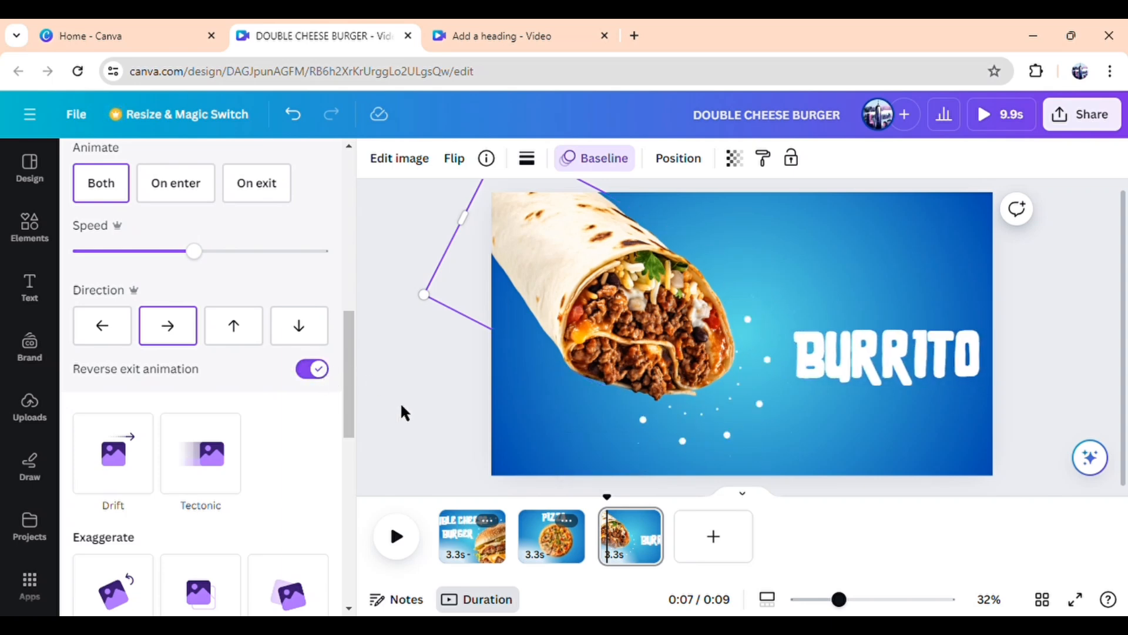
Check the burger image's Baseline animation settings on the first page and return to the PIZZA page
{"action": "left_click", "coordinate": [473, 551]}
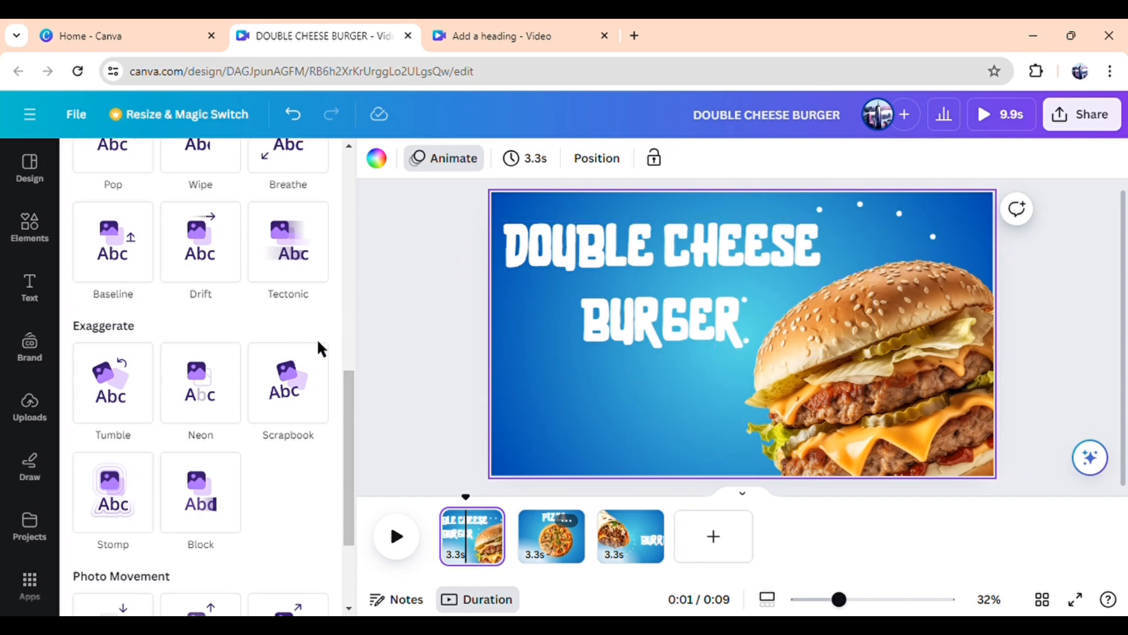
{"action": "scroll", "coordinate": [282, 388], "scroll_direction": "up", "scroll_amount": 6}
{"action": "scroll", "coordinate": [329, 470], "scroll_direction": "up", "scroll_amount": 3}
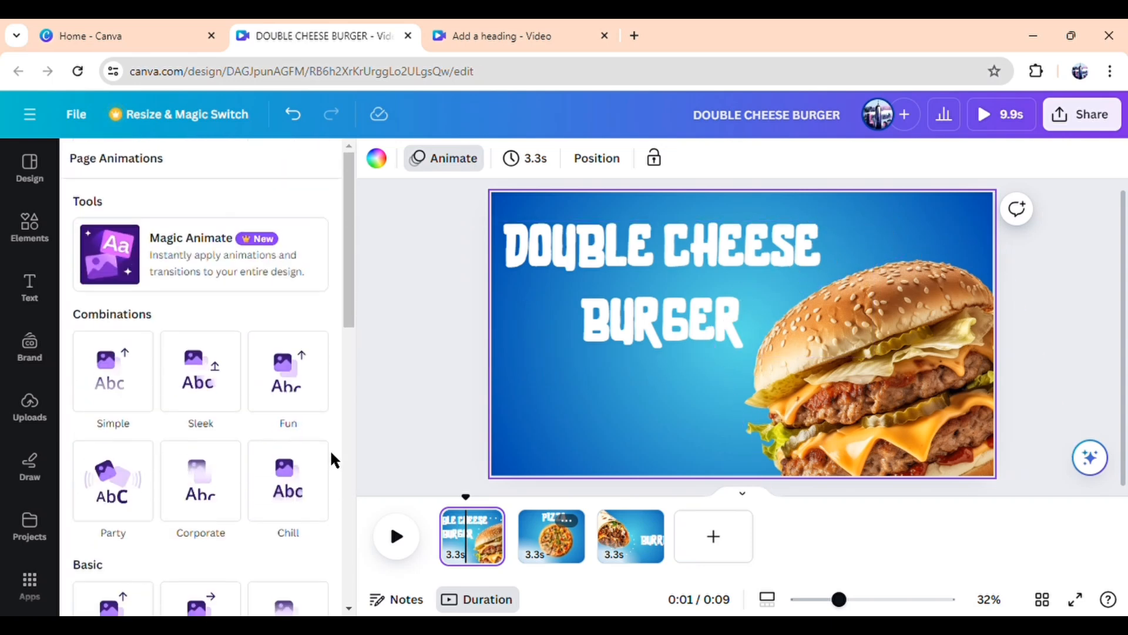
{"action": "left_click", "coordinate": [590, 309]}
{"action": "left_click", "coordinate": [926, 348]}
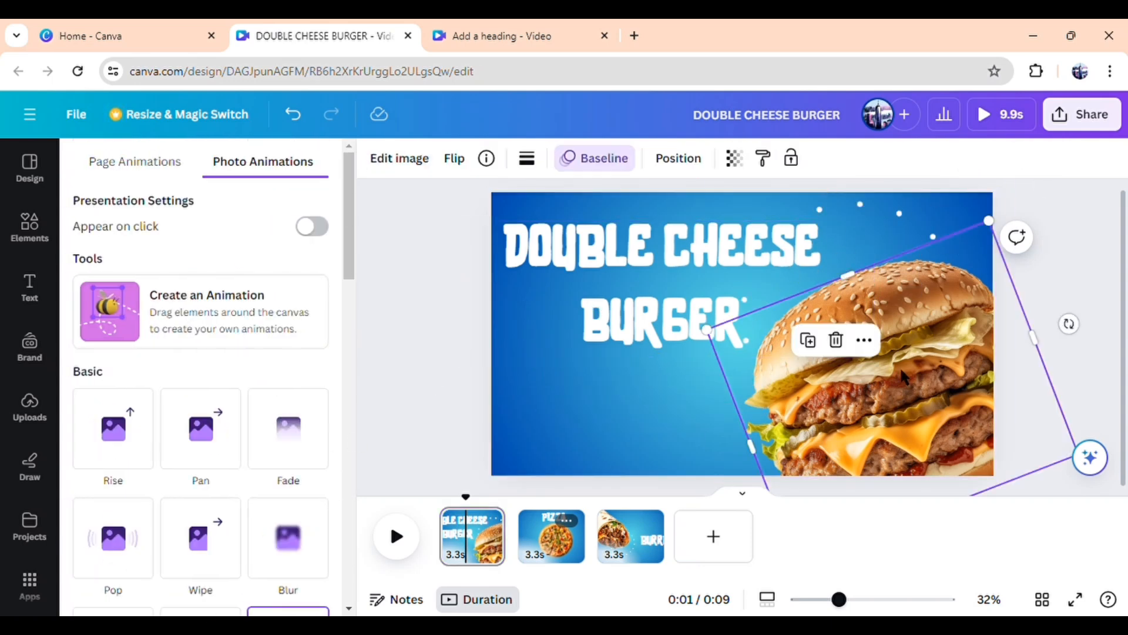
{"action": "scroll", "coordinate": [549, 312], "scroll_direction": "down", "scroll_amount": 3}
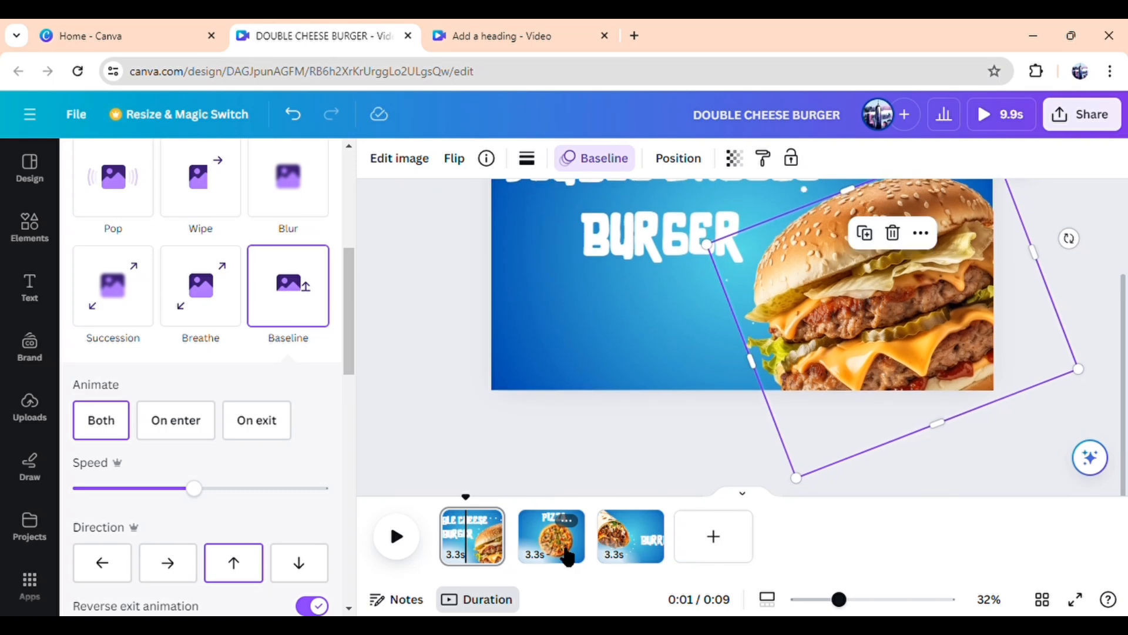
{"action": "left_click", "coordinate": [552, 532]}
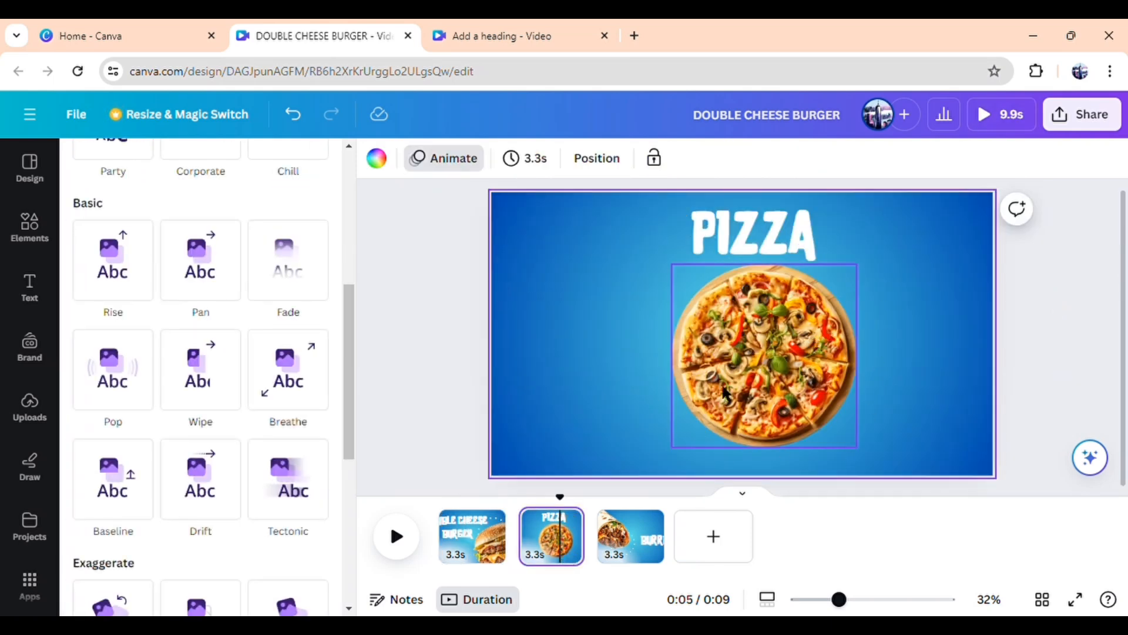
Apply the Baseline animation to the pizza image on both enter and exit, with upward direction and a reversed exit
{"action": "left_click", "coordinate": [780, 381]}
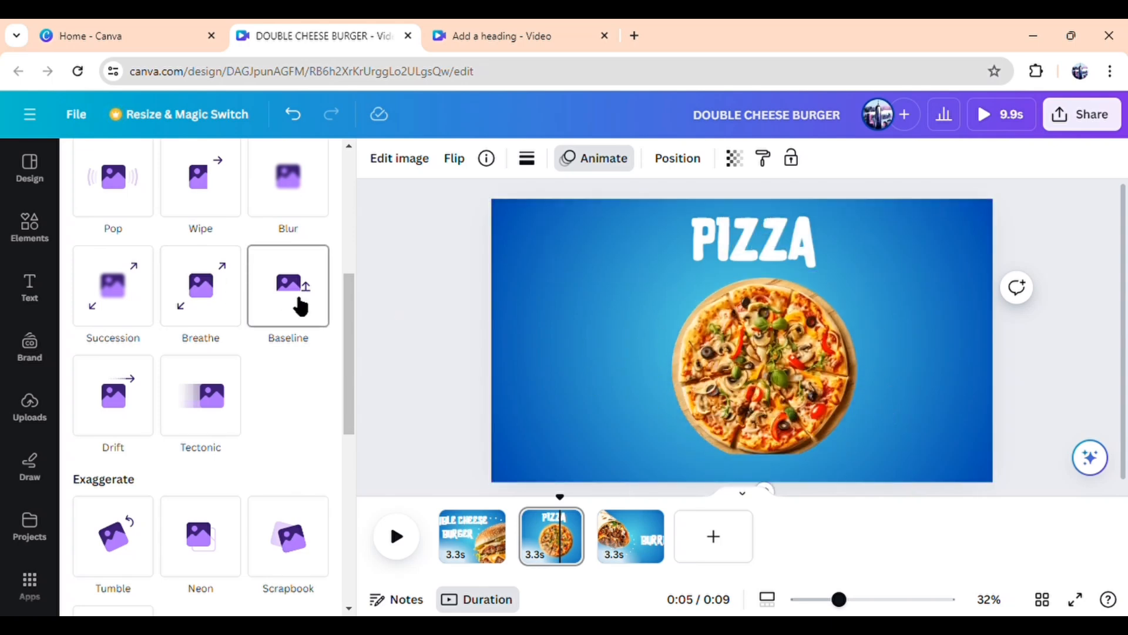
{"action": "left_click", "coordinate": [297, 312]}
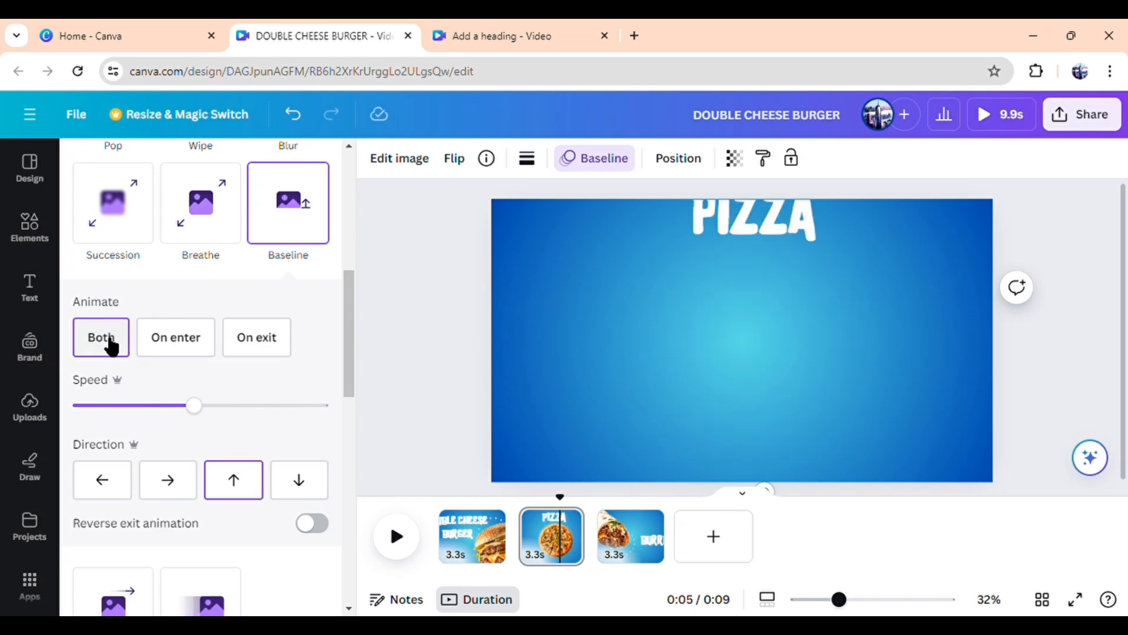
{"action": "left_click", "coordinate": [325, 529]}
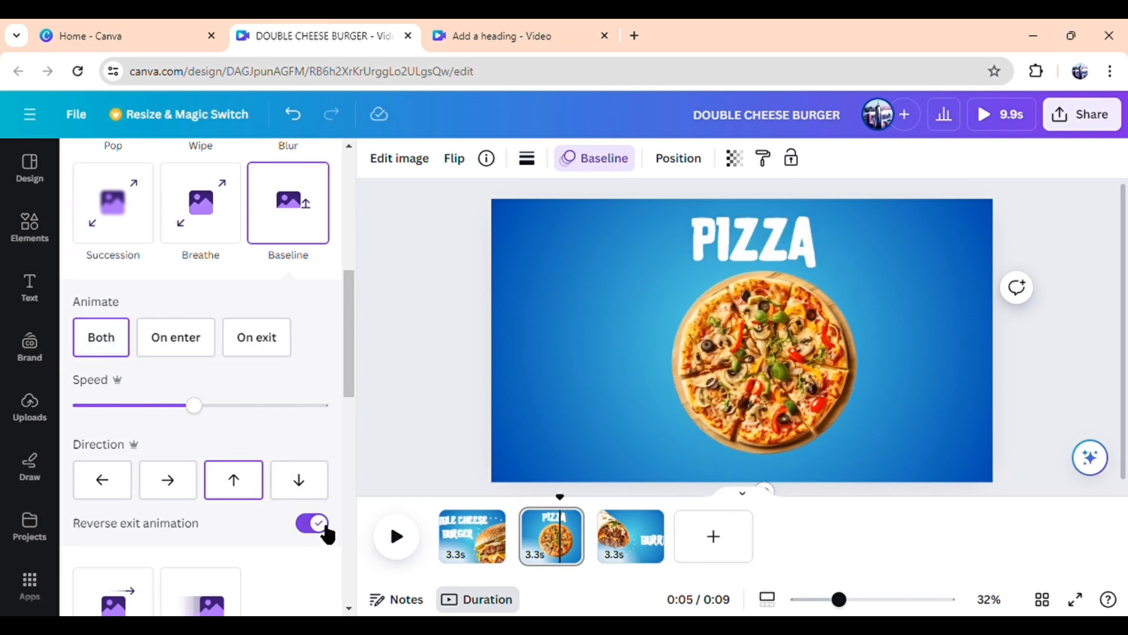
{"action": "left_click", "coordinate": [432, 428]}
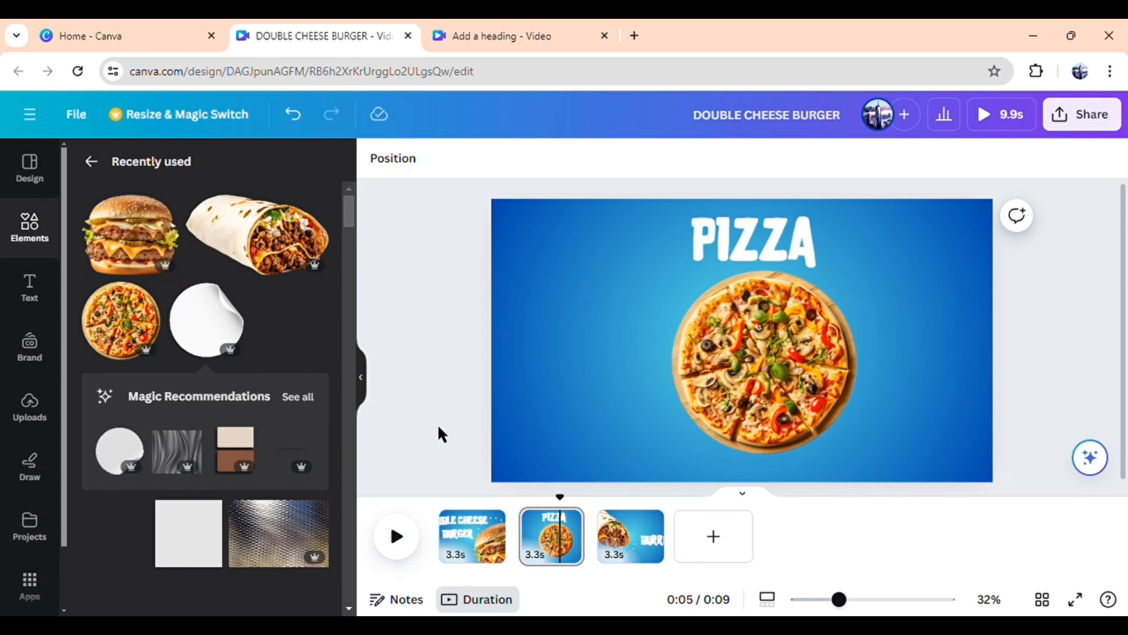
Duplicate the burrito page and delete all of the copy's elements, leaving only the blue background
{"action": "left_click", "coordinate": [646, 521]}
{"action": "left_click", "coordinate": [726, 247]}
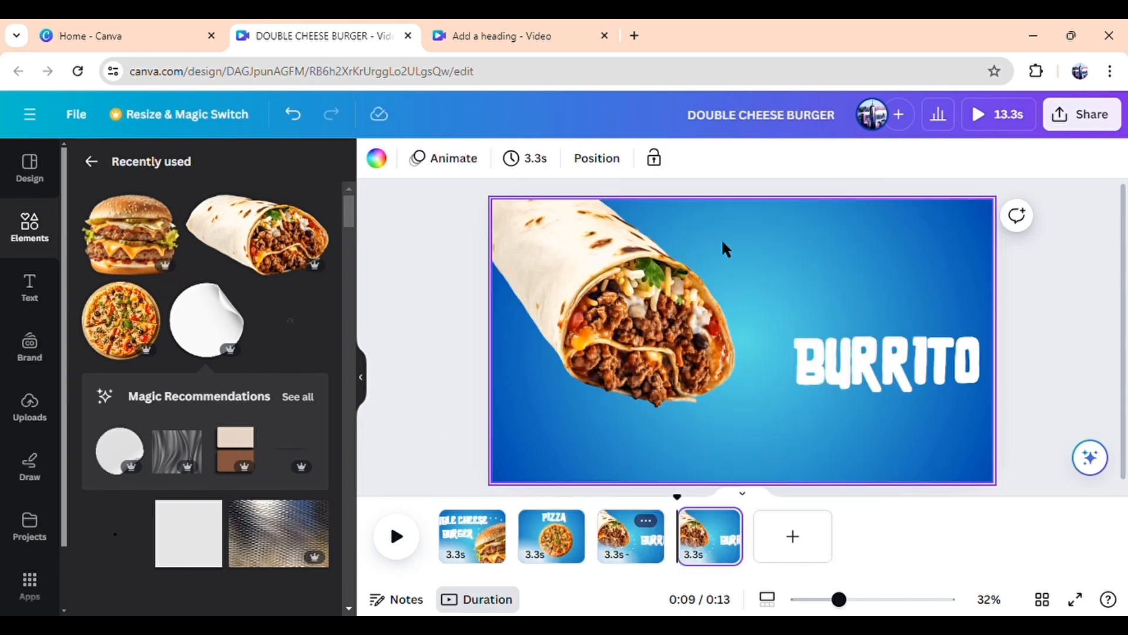
{"action": "left_click", "coordinate": [661, 387]}
{"action": "left_click", "coordinate": [1039, 415]}
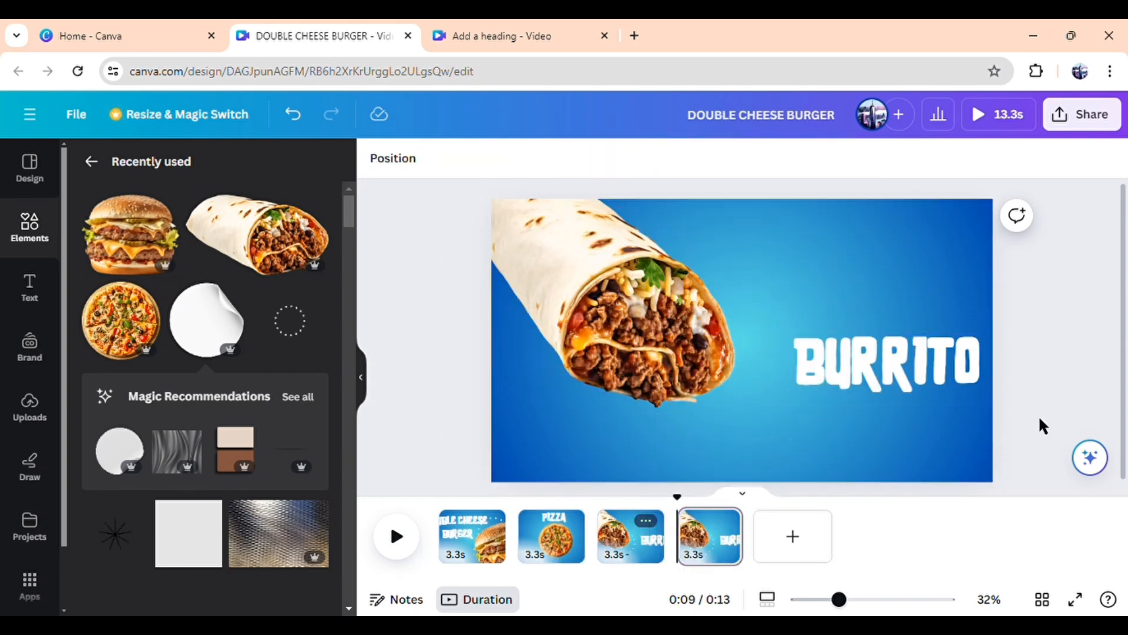
{"action": "left_click_drag", "start_coordinate": [295, 304], "coordinate": [295, 301]}
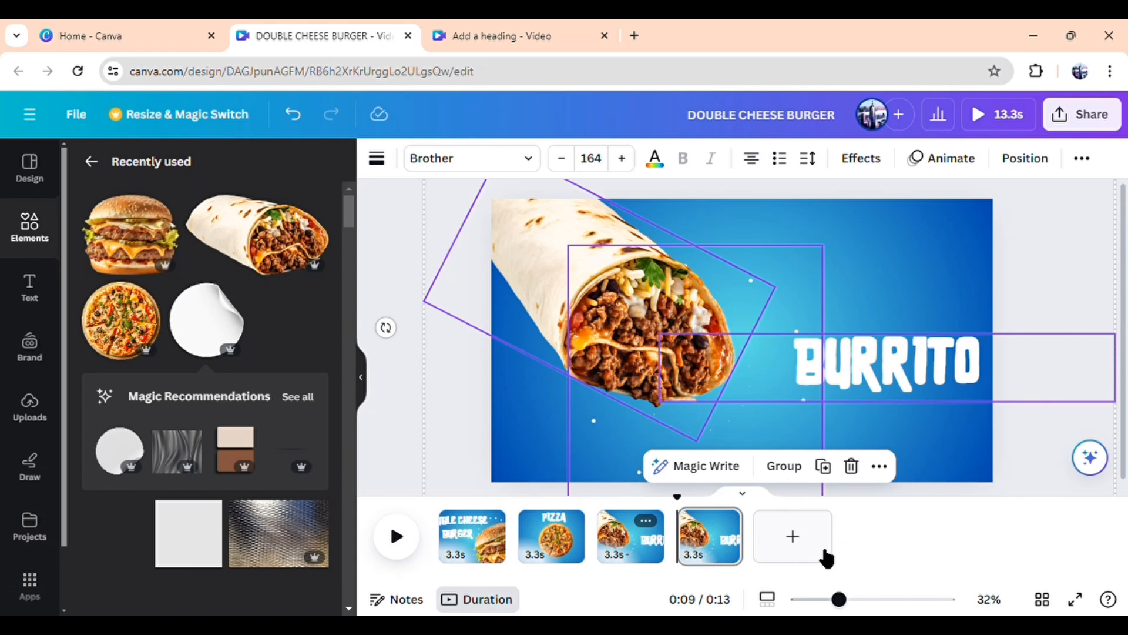
{"action": "left_click", "coordinate": [851, 466]}
Add a heading reading ENJOY OUR SPECIAL DEALS to the emptied fourth page
{"action": "left_click", "coordinate": [29, 291]}
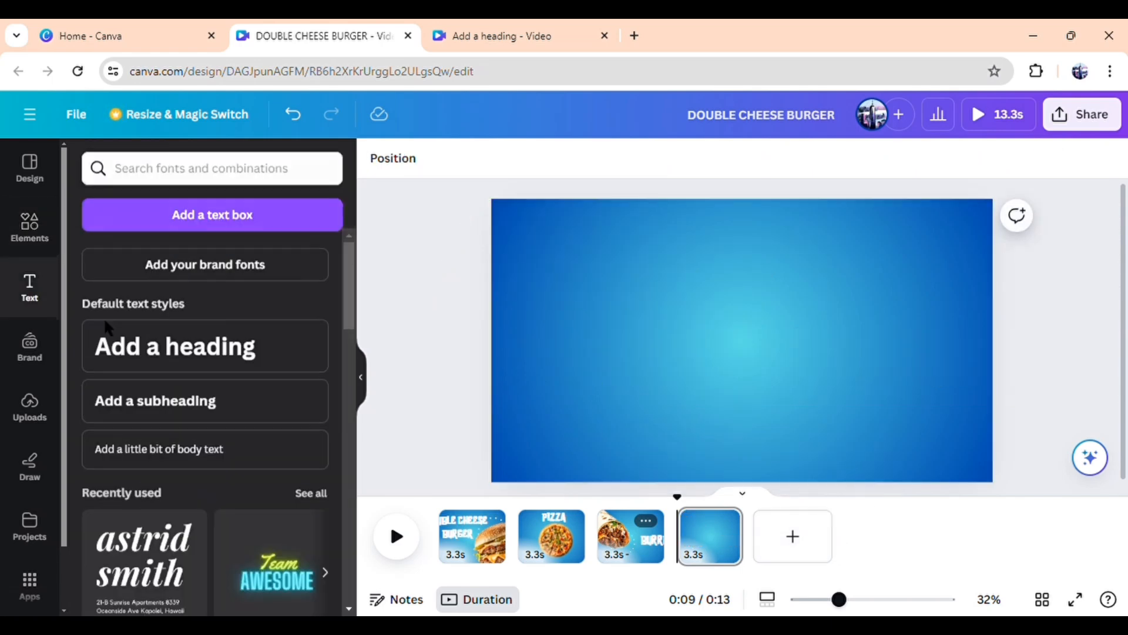
{"action": "left_click", "coordinate": [196, 363]}
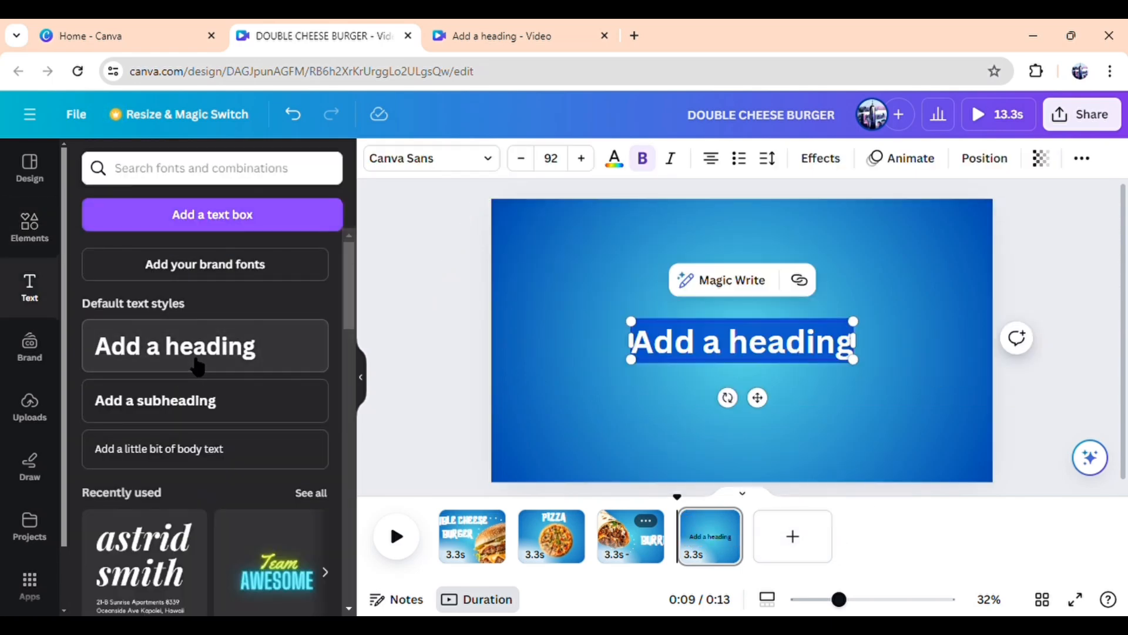
{"action": "type", "text": "ENJOY"}
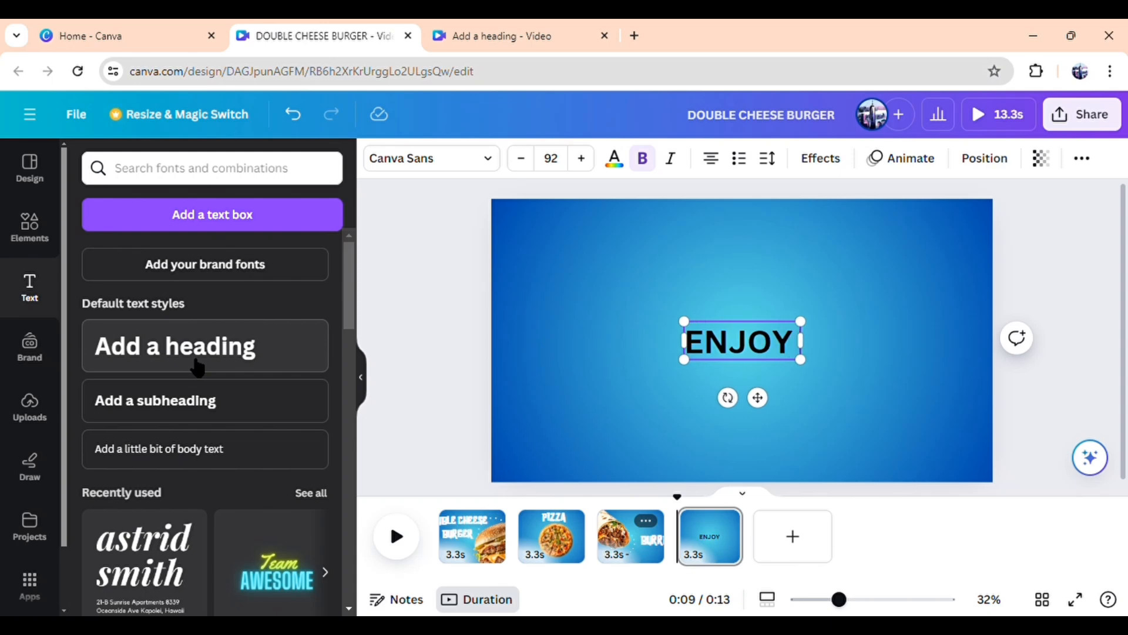
{"action": "type", "text": " OUR S"}
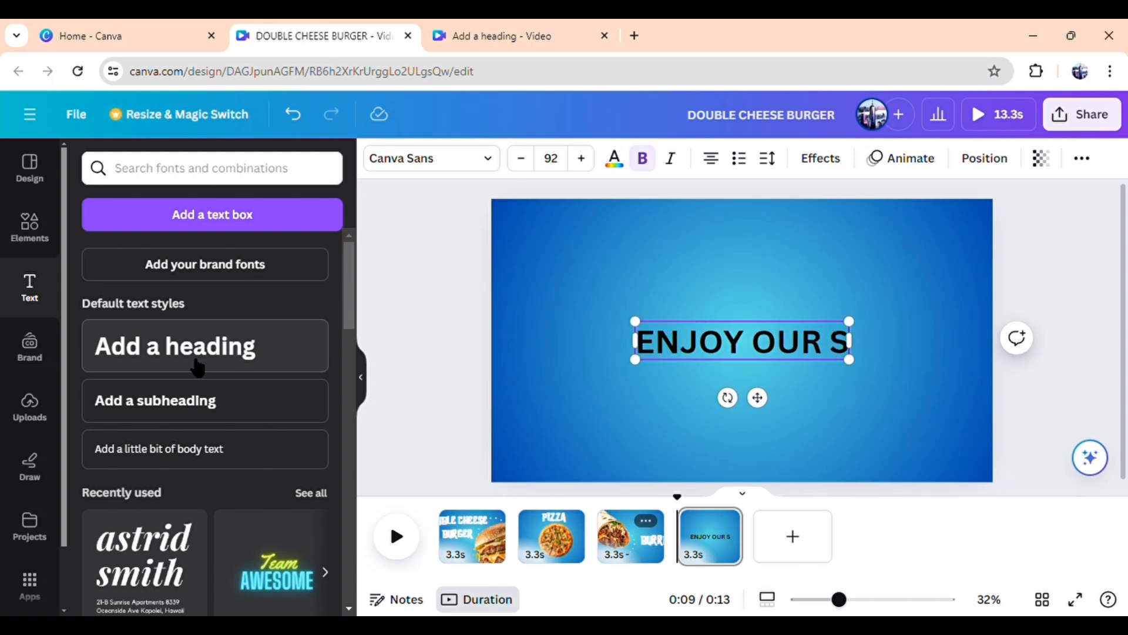
{"action": "type", "text": "PECIA"}
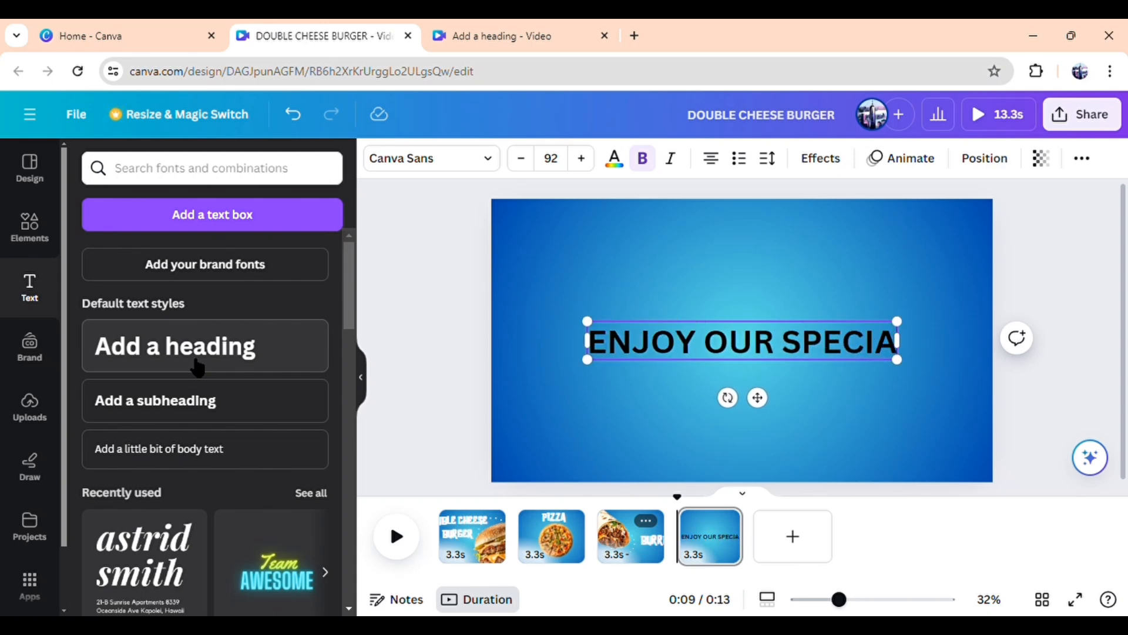
{"action": "type", "text": "L DEALS"}
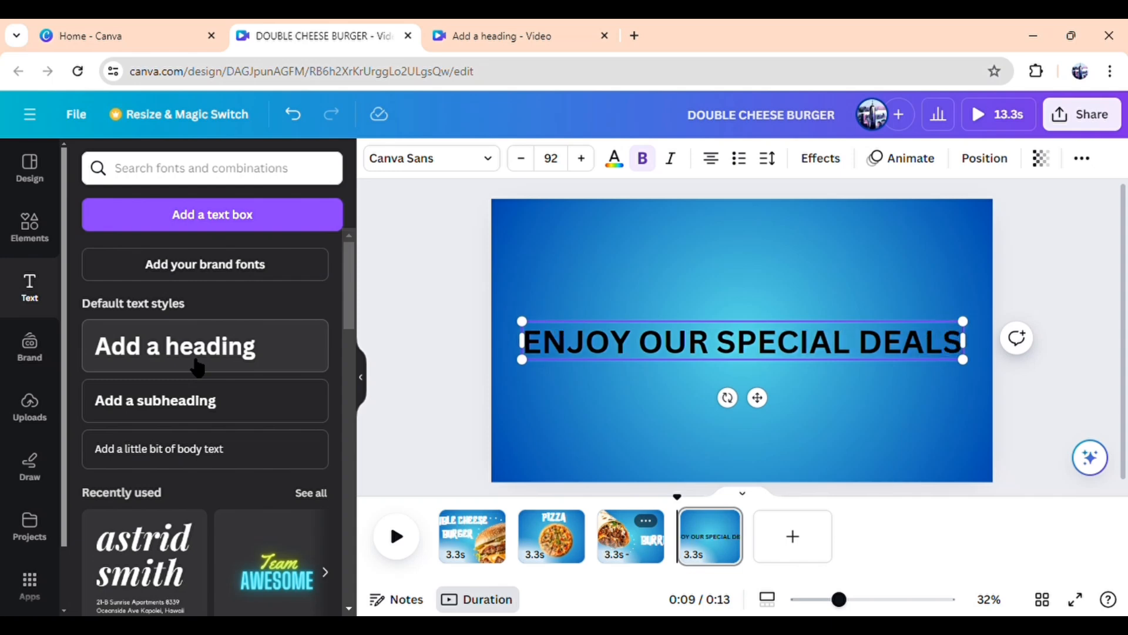
Set the ENJOY OUR SPECIAL DEALS heading to the Brother font and change its black color to white across all pages
{"action": "left_click", "coordinate": [460, 169]}
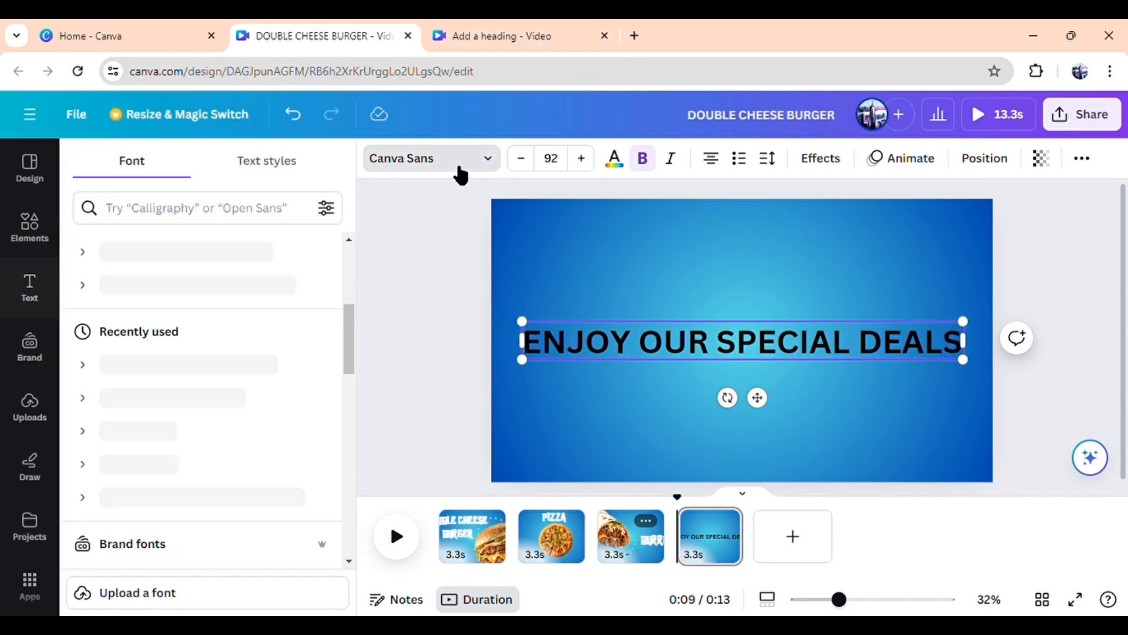
{"action": "scroll", "coordinate": [170, 456], "scroll_direction": "down", "scroll_amount": 3}
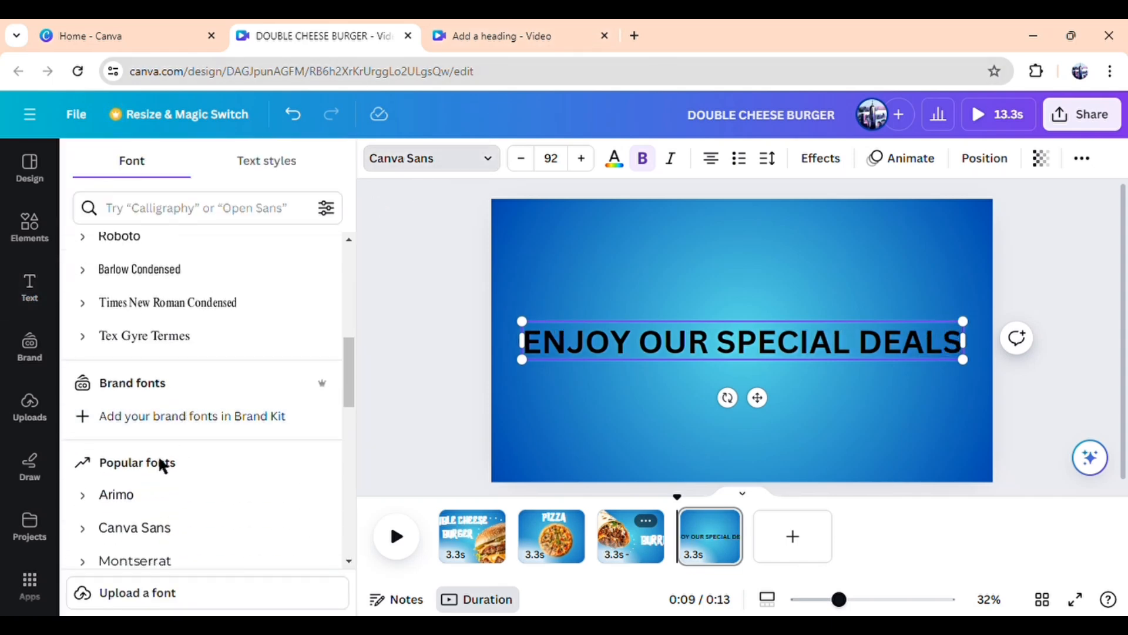
{"action": "scroll", "coordinate": [160, 456], "scroll_direction": "up", "scroll_amount": 5}
{"action": "left_click", "coordinate": [167, 288]}
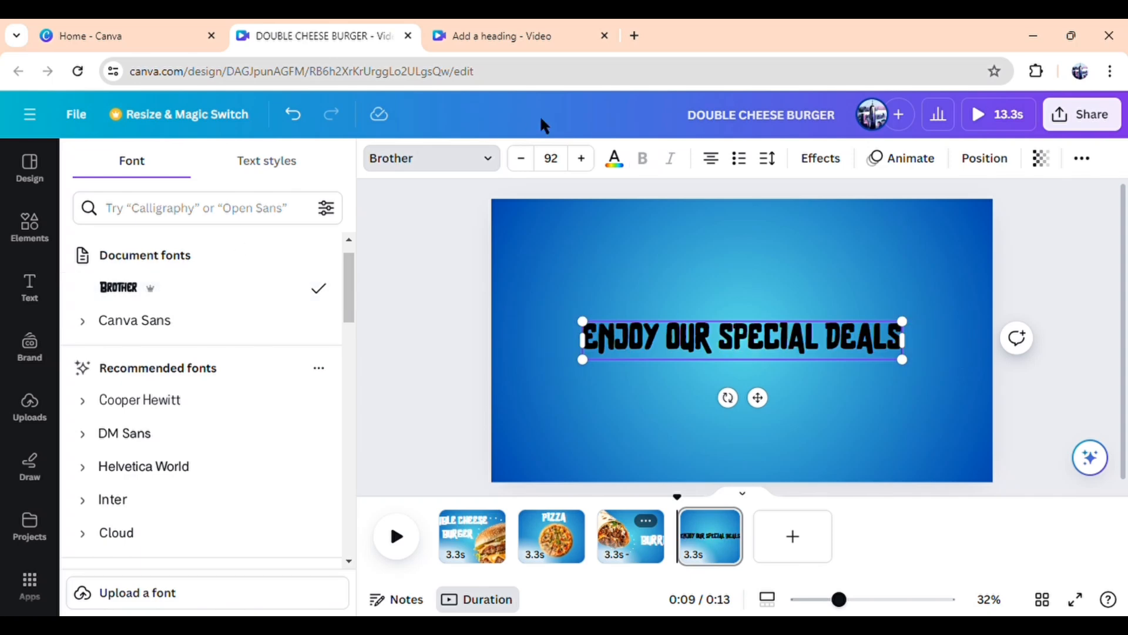
{"action": "left_click", "coordinate": [617, 157]}
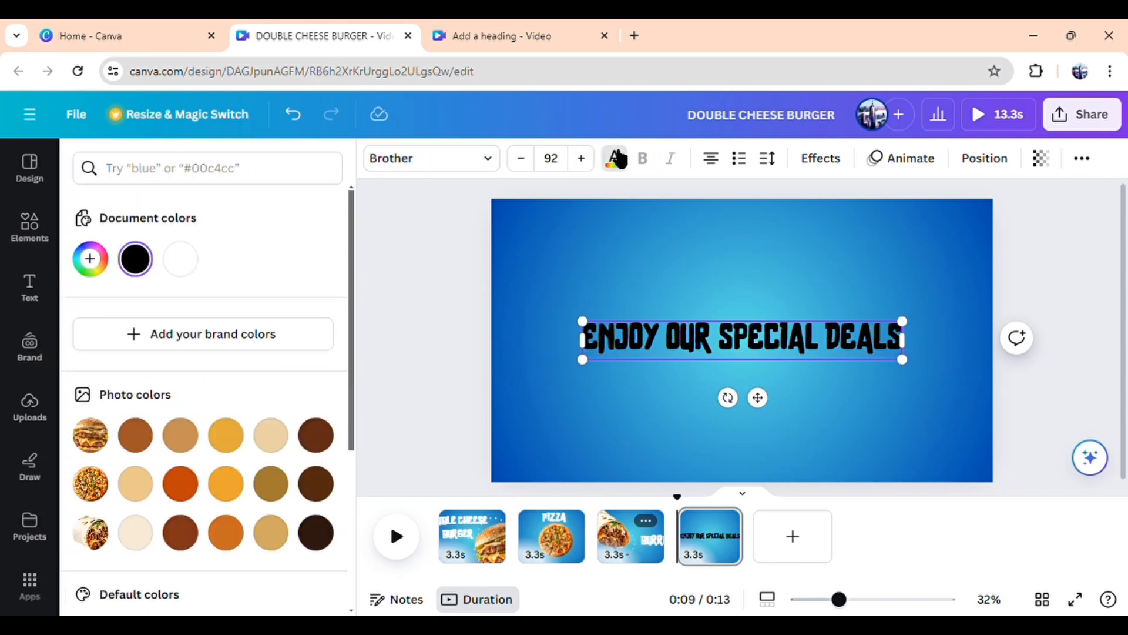
{"action": "left_click", "coordinate": [182, 264]}
{"action": "left_click", "coordinate": [222, 585]}
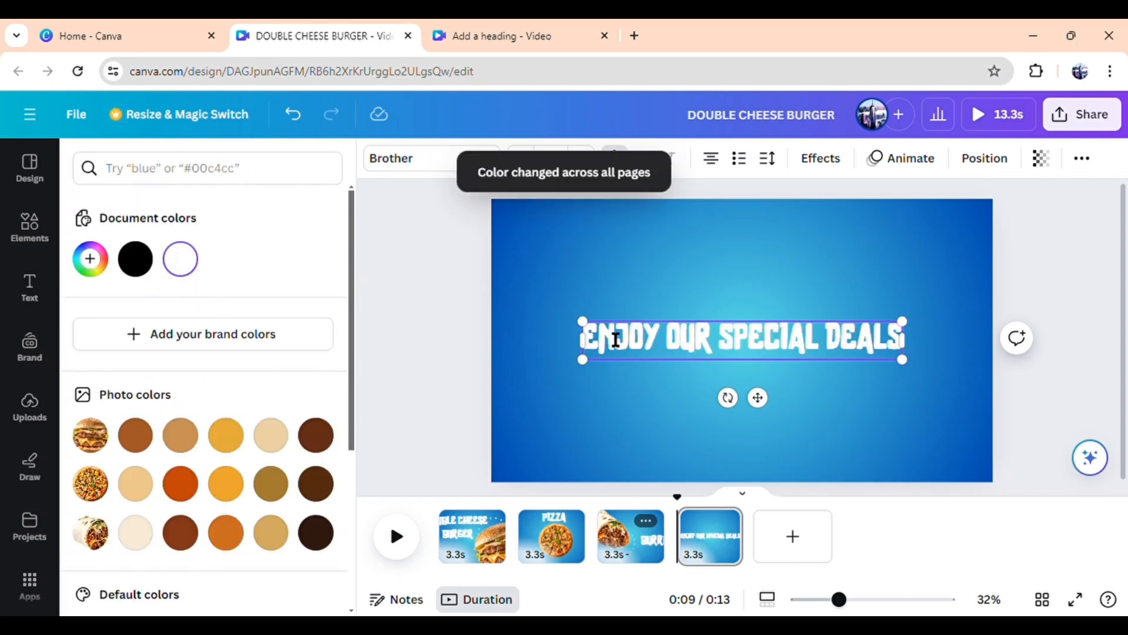
Enlarge the ENJOY OUR SPECIAL DEALS heading to font size 129 and move it beyond the page's upper edge
{"action": "left_click_drag", "start_coordinate": [595, 332], "coordinate": [466, 298]}
{"action": "left_click", "coordinate": [437, 385]}
{"action": "left_click_drag", "start_coordinate": [653, 333], "coordinate": [705, 186]}
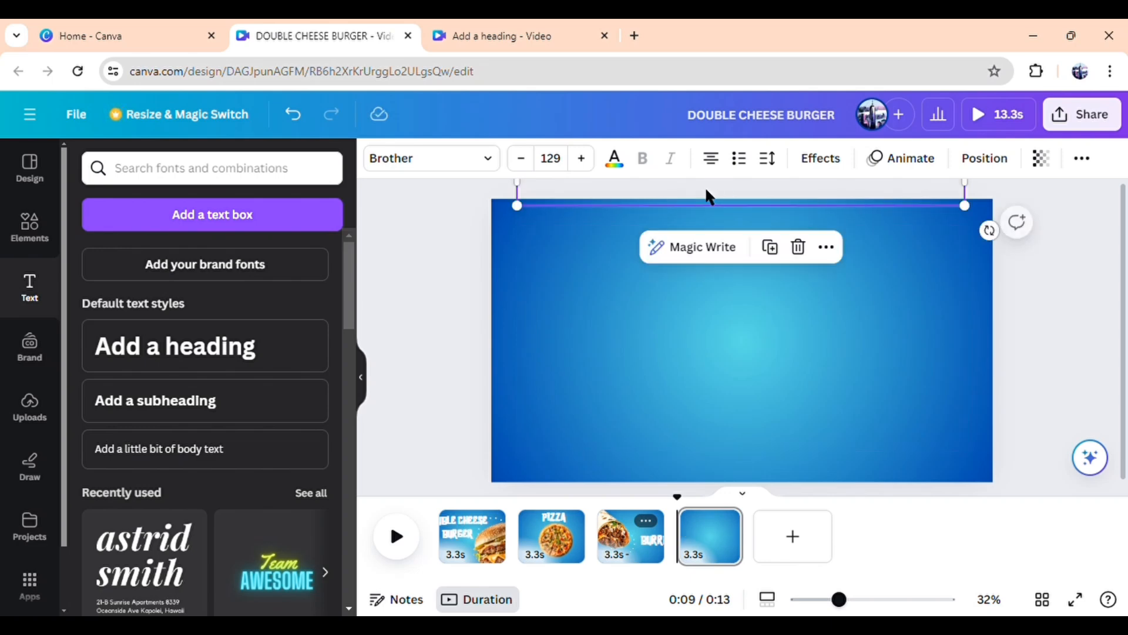
{"action": "left_click", "coordinate": [412, 326]}
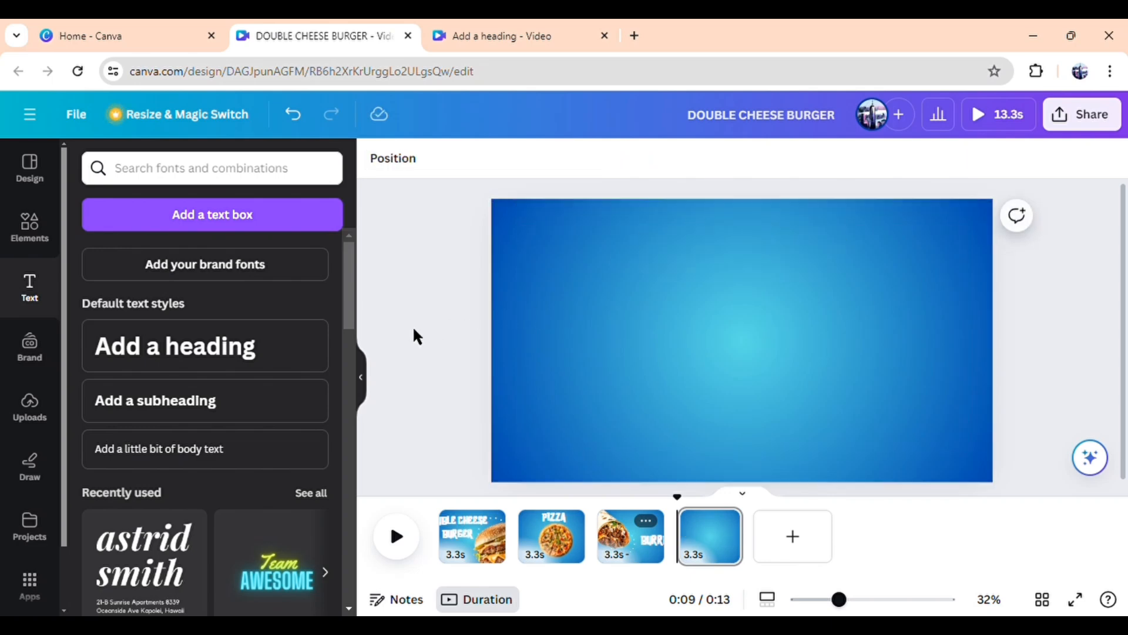
Add the white peeling round sticker to the fourth page, plus a heading reading SPECIAL OFFER 2 FOR 1
{"action": "left_click", "coordinate": [31, 238]}
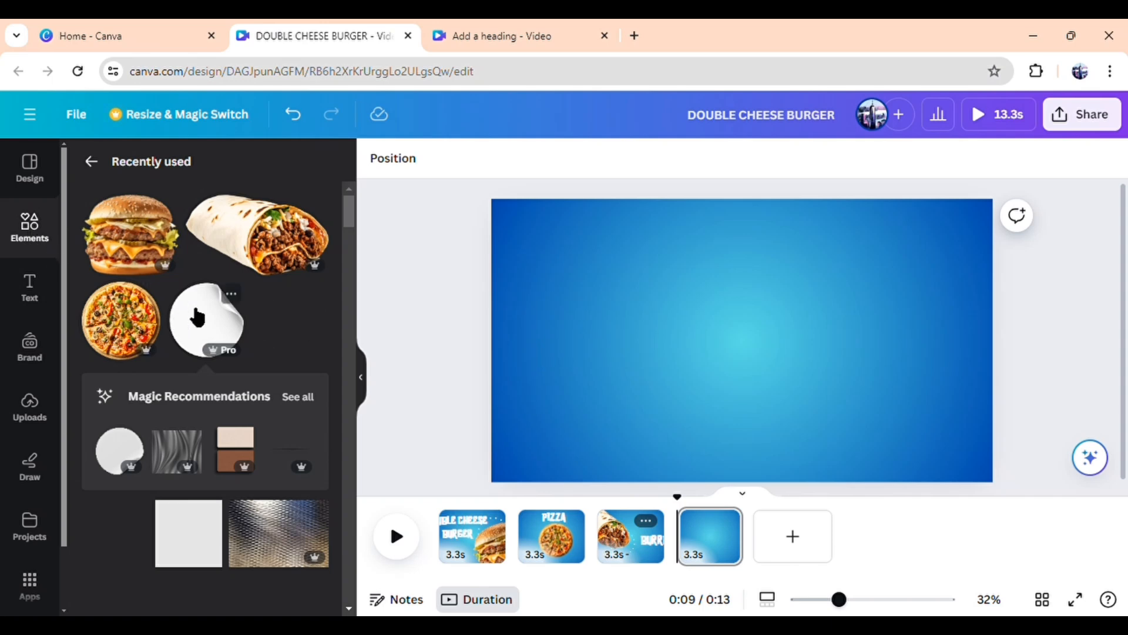
{"action": "left_click", "coordinate": [205, 317]}
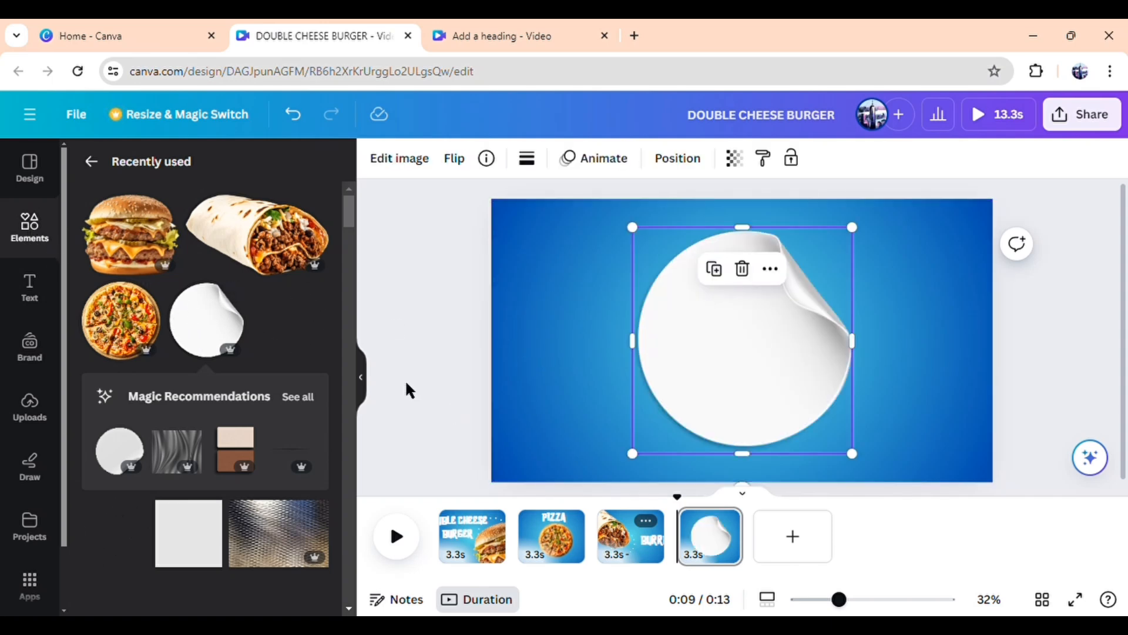
{"action": "left_click", "coordinate": [33, 309]}
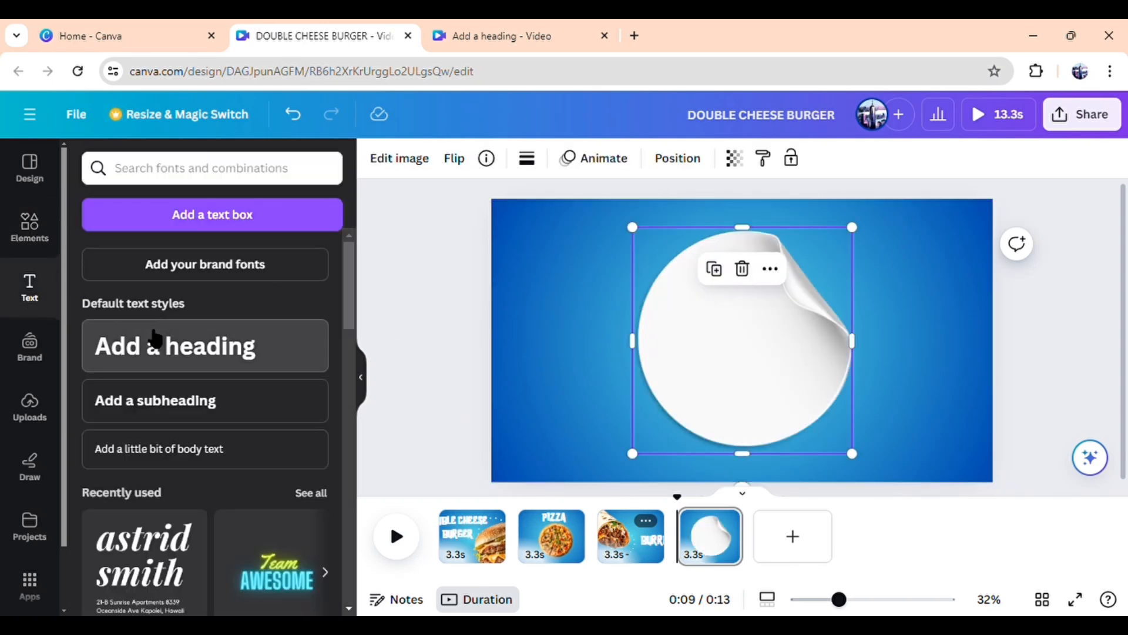
{"action": "left_click", "coordinate": [155, 340]}
{"action": "type", "text": "EN"}
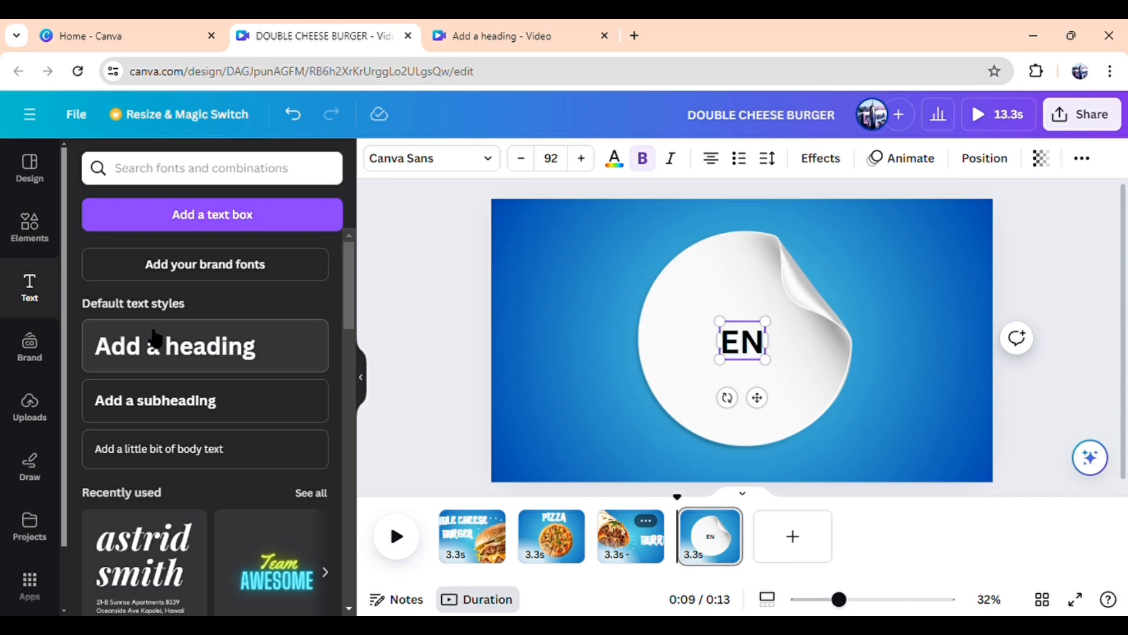
{"action": "type", "text": "JO"}
{"action": "key", "text": "BackSpace"}
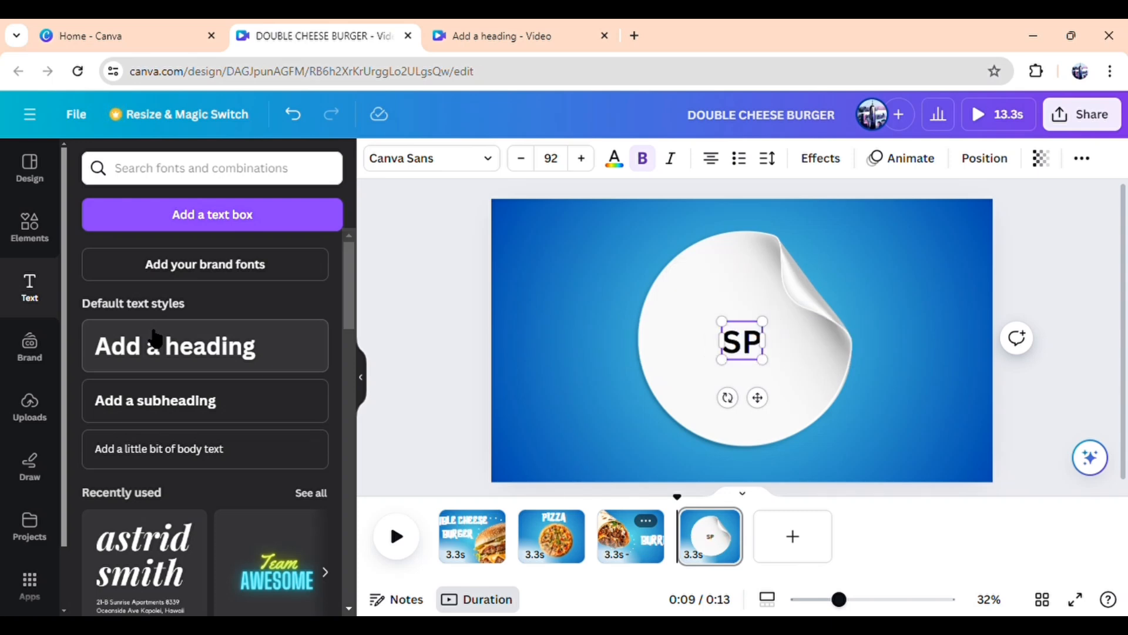
{"action": "type", "text": "CIAL"}
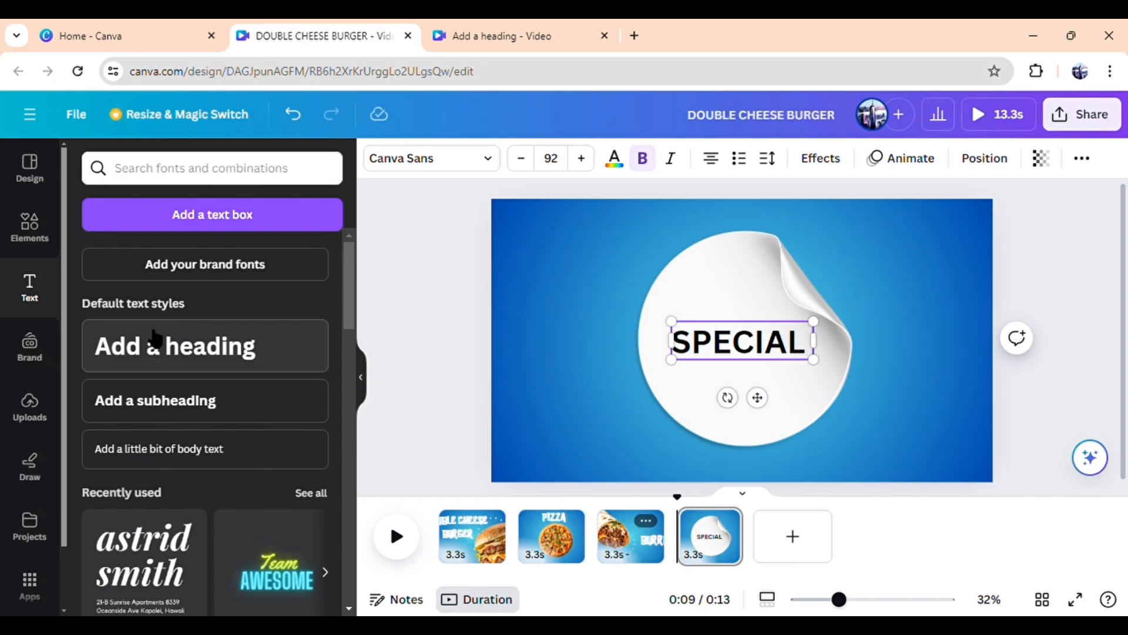
{"action": "type", "text": " OFFER"}
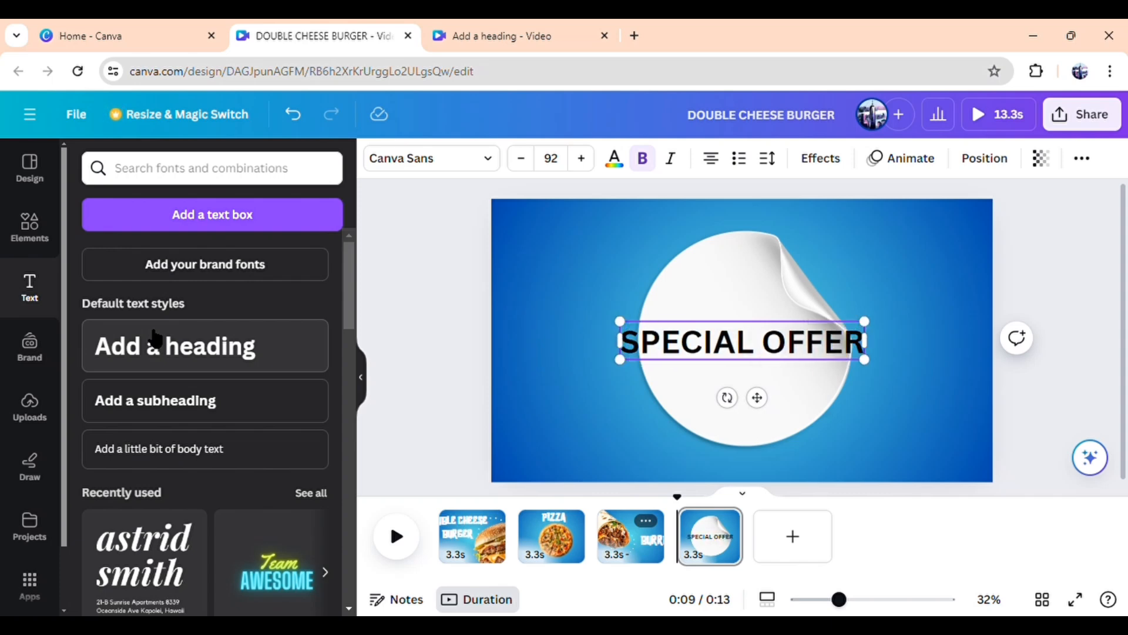
{"action": "type", "text": " 2 FO"}
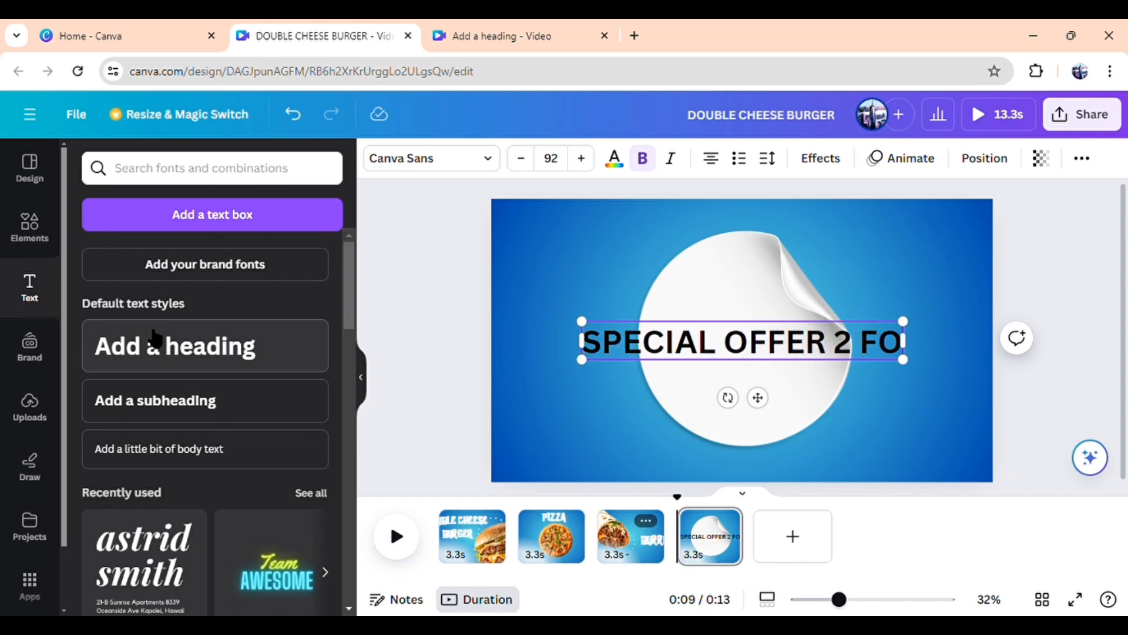
{"action": "type", "text": "R 1"}
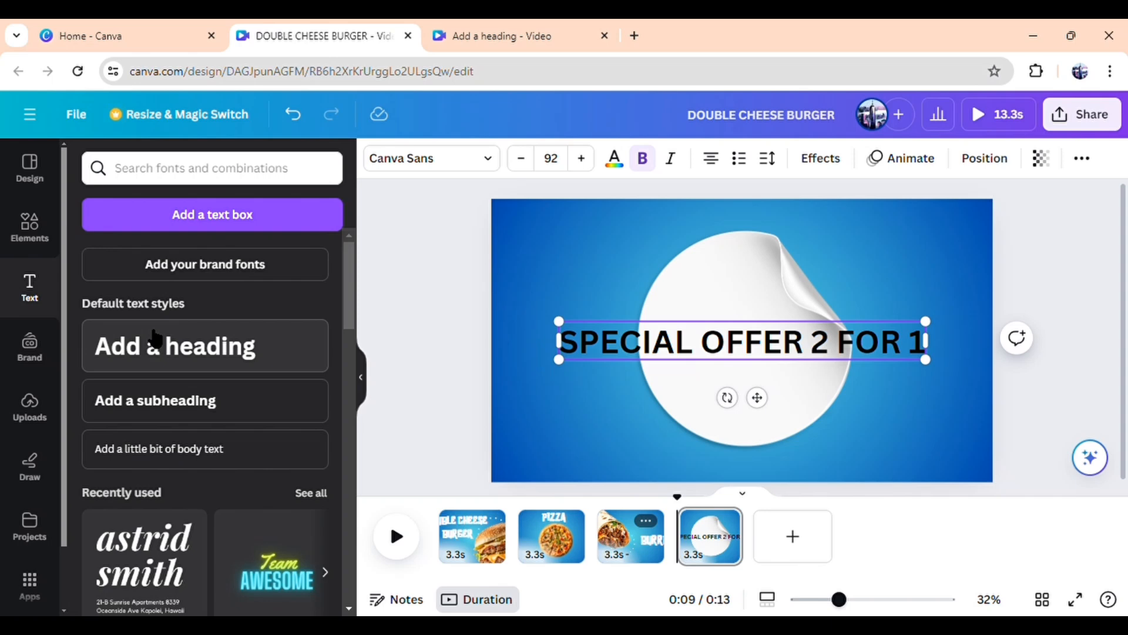
Narrow the SPECIAL OFFER 2 FOR 1 text box to wrap onto three lines and change black to red across all pages
{"action": "left_click_drag", "start_coordinate": [926, 343], "coordinate": [701, 386]}
{"action": "left_click", "coordinate": [615, 160]}
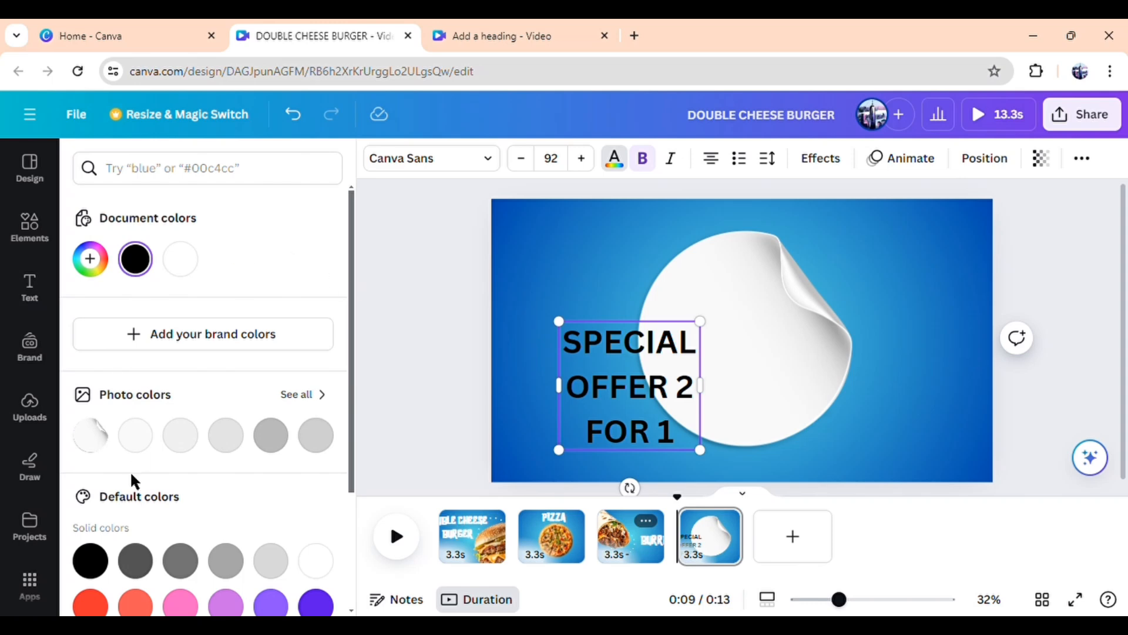
{"action": "left_click", "coordinate": [90, 604]}
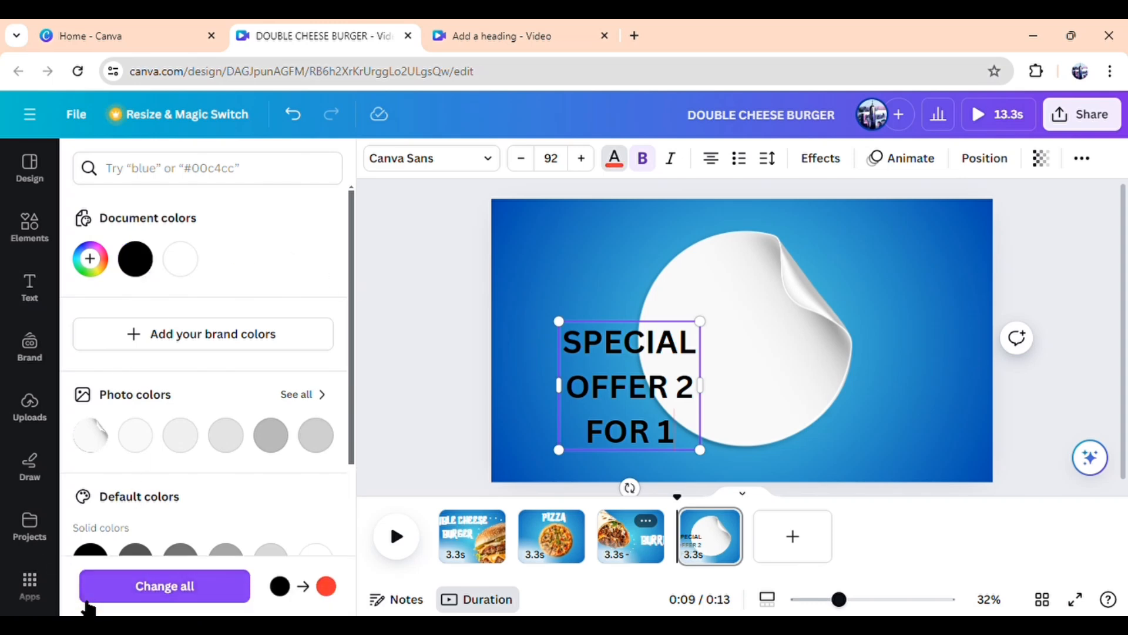
{"action": "left_click", "coordinate": [161, 589]}
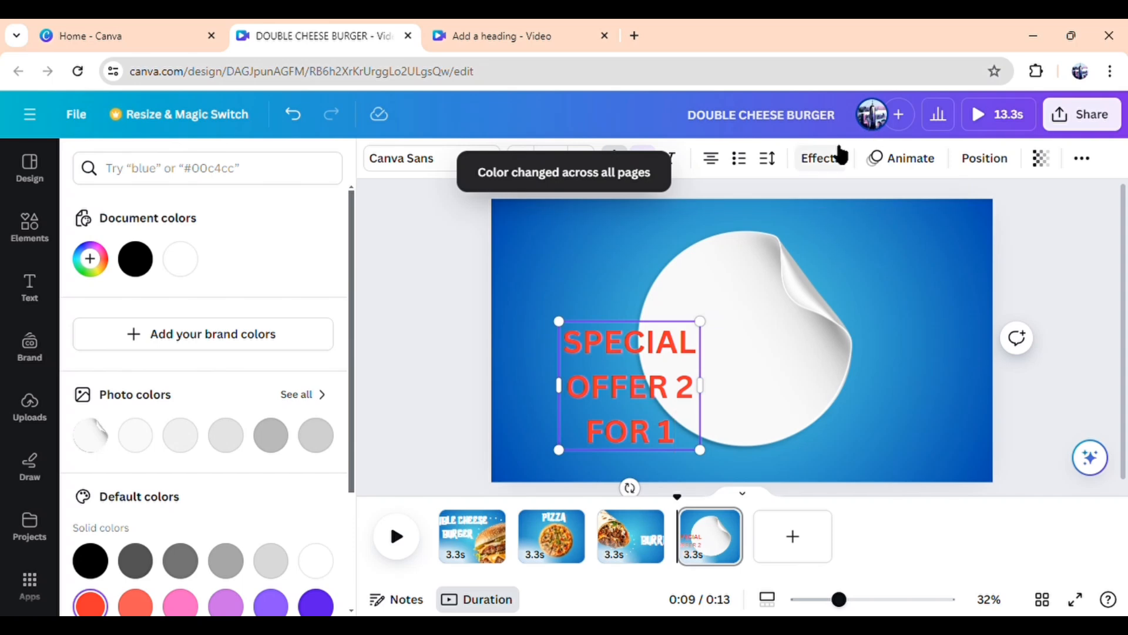
Apply the Lift effect to the SPECIAL OFFER 2 FOR 1 text and place it inside the round sticker
{"action": "left_click", "coordinate": [824, 158]}
{"action": "left_click", "coordinate": [288, 270]}
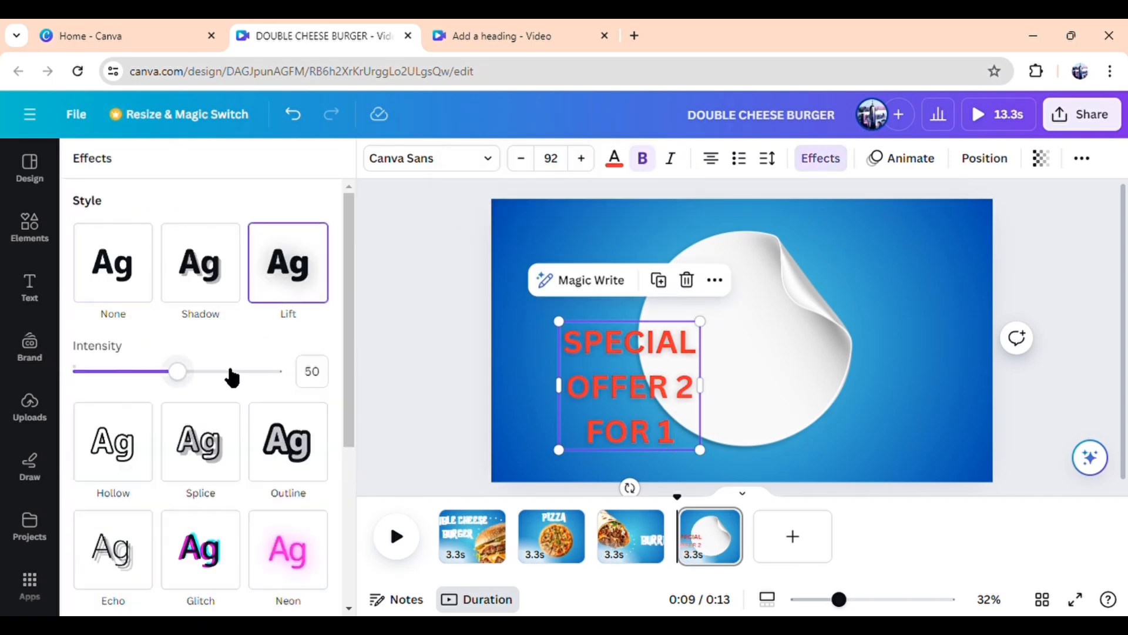
{"action": "left_click", "coordinate": [440, 367]}
{"action": "left_click_drag", "start_coordinate": [659, 402], "coordinate": [755, 370]}
{"action": "left_click", "coordinate": [611, 548]}
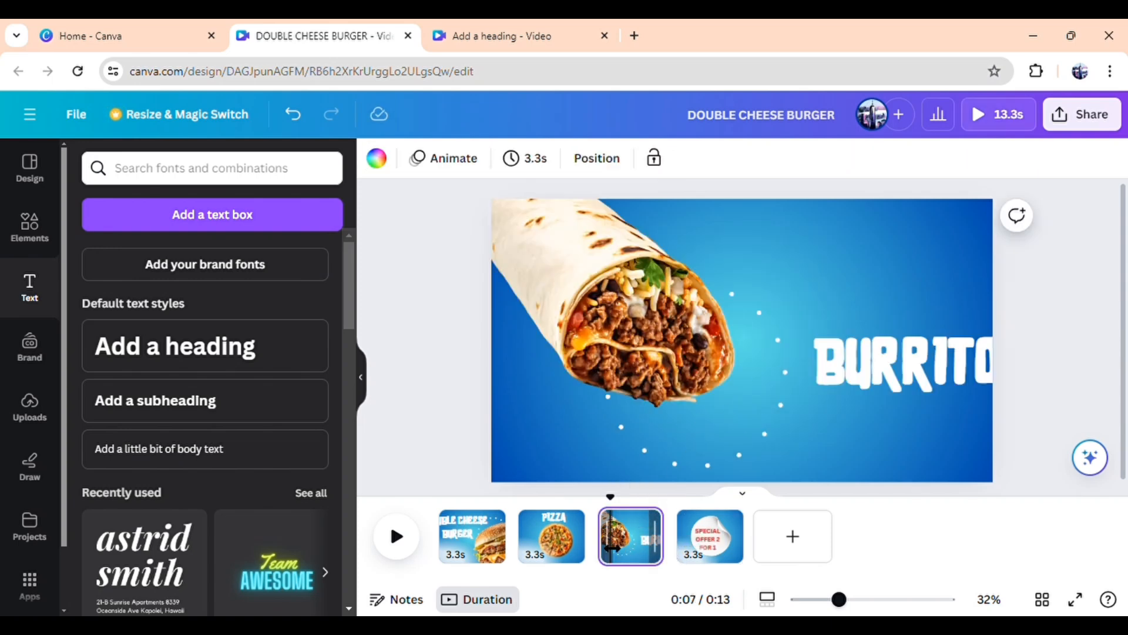
{"action": "left_click", "coordinate": [705, 541]}
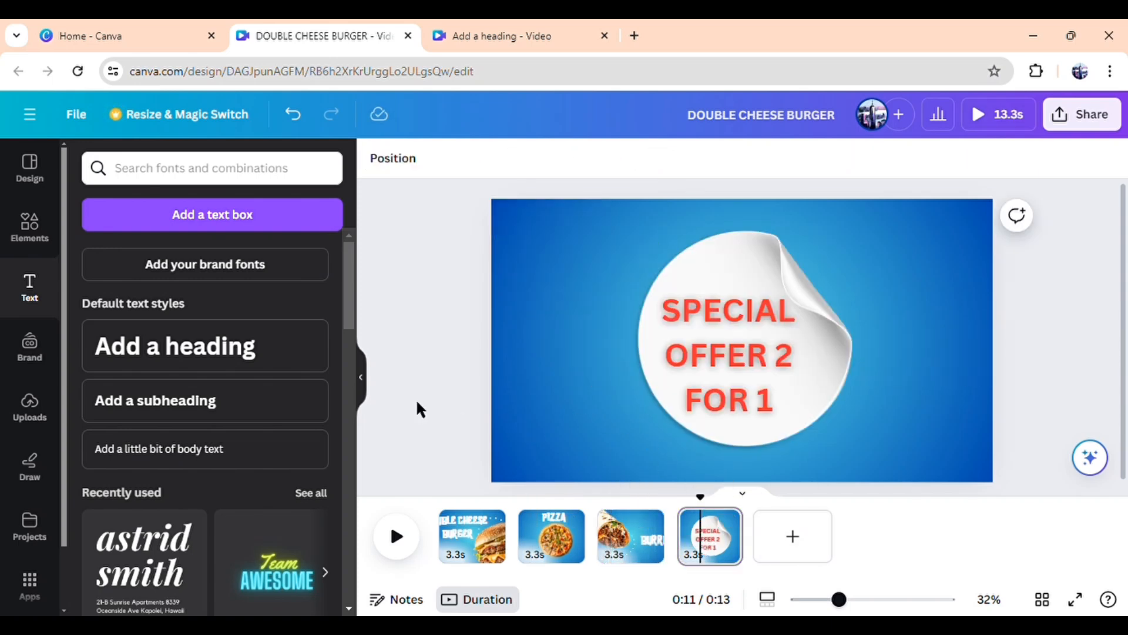
Group the round sticker with its SPECIAL OFFER 2 FOR 1 text and shrink the group to font size 46
{"action": "left_click_drag", "start_coordinate": [415, 399], "coordinate": [761, 361]}
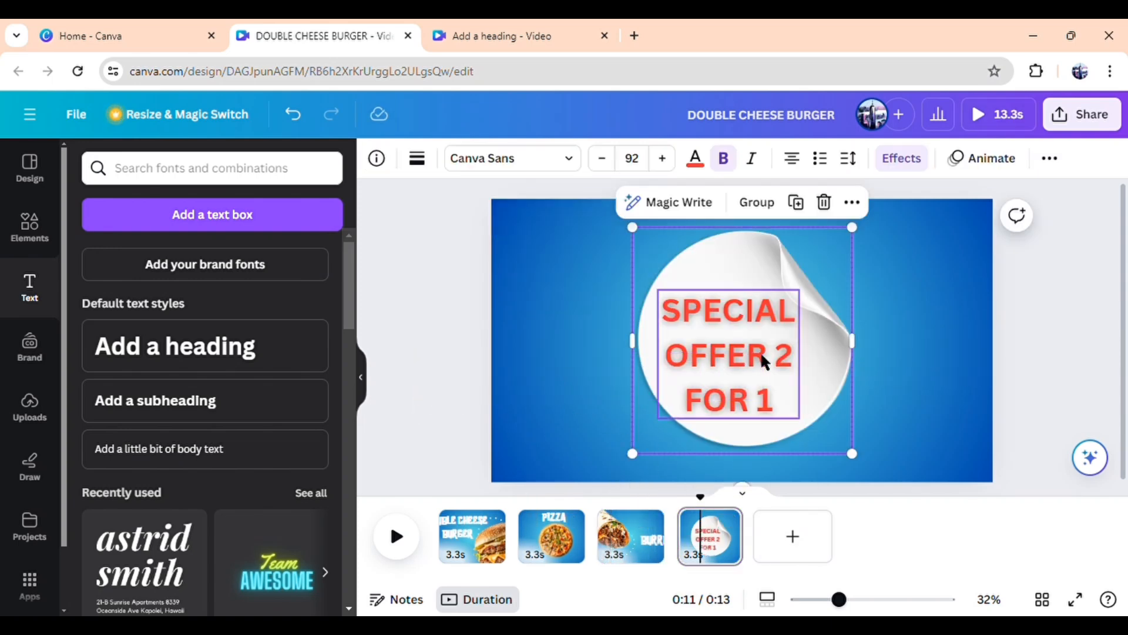
{"action": "left_click", "coordinate": [757, 203]}
{"action": "left_click_drag", "start_coordinate": [645, 236], "coordinate": [744, 340]}
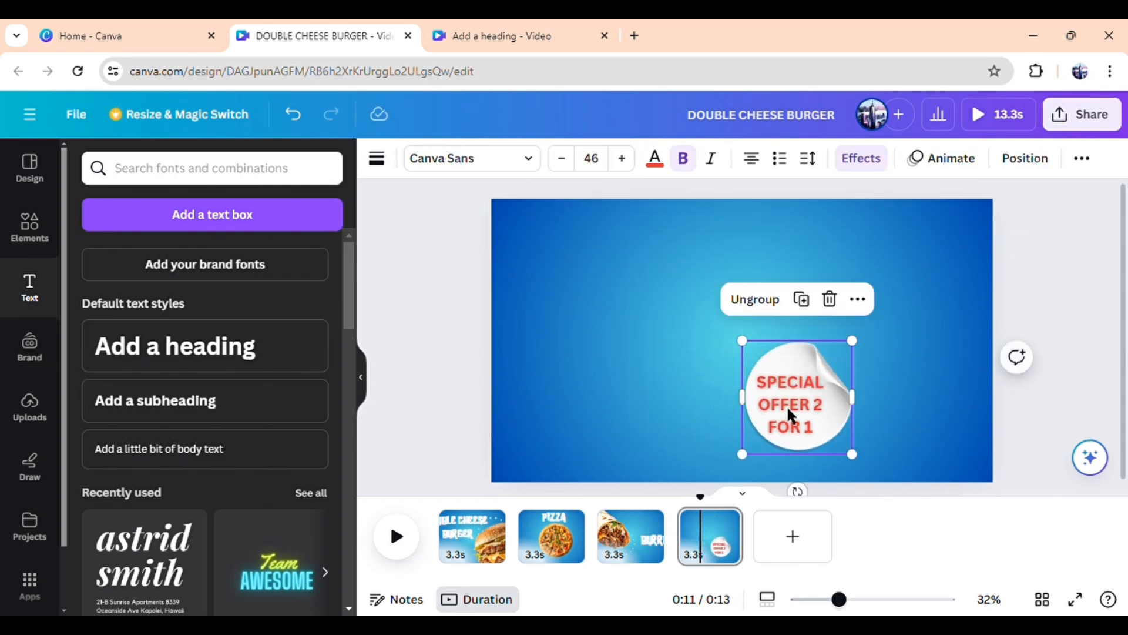
Move the sticker group beyond the page's right edge and tilt it counterclockwise
{"action": "left_click_drag", "start_coordinate": [788, 406], "coordinate": [1028, 344]}
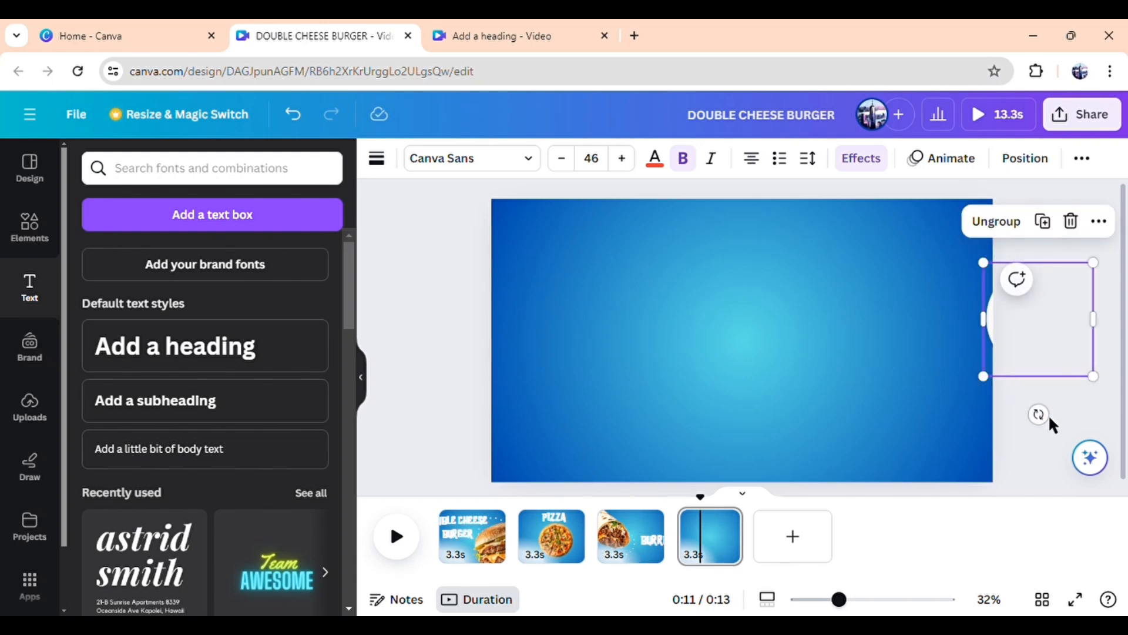
{"action": "left_click_drag", "start_coordinate": [1039, 415], "coordinate": [1067, 396]}
{"action": "left_click_drag", "start_coordinate": [1012, 358], "coordinate": [1038, 372]}
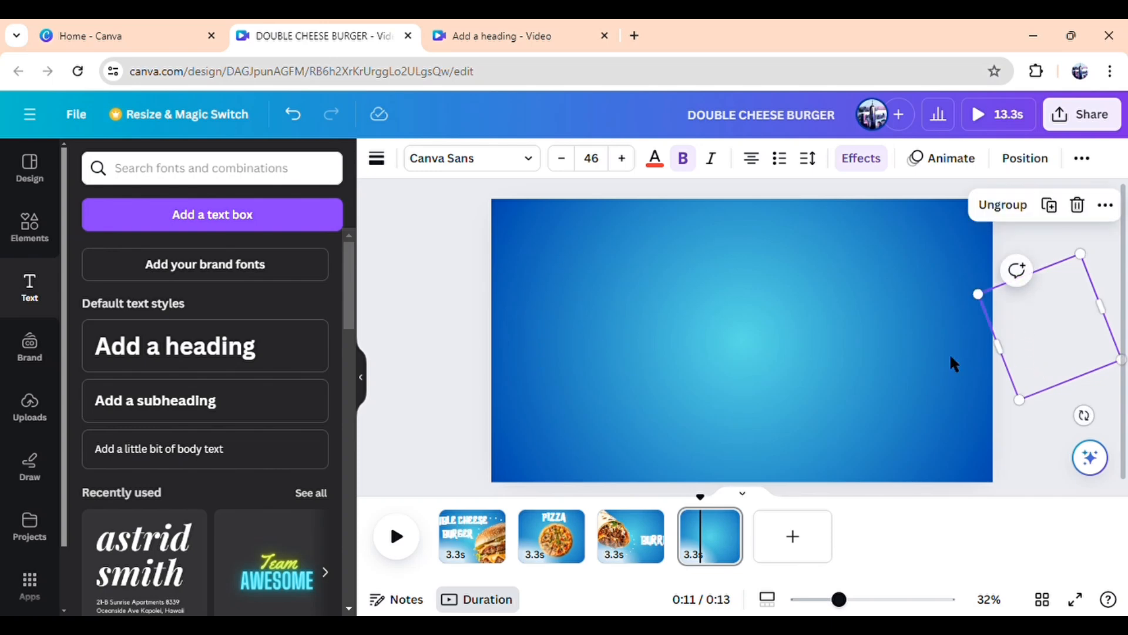
{"action": "left_click", "coordinate": [410, 385]}
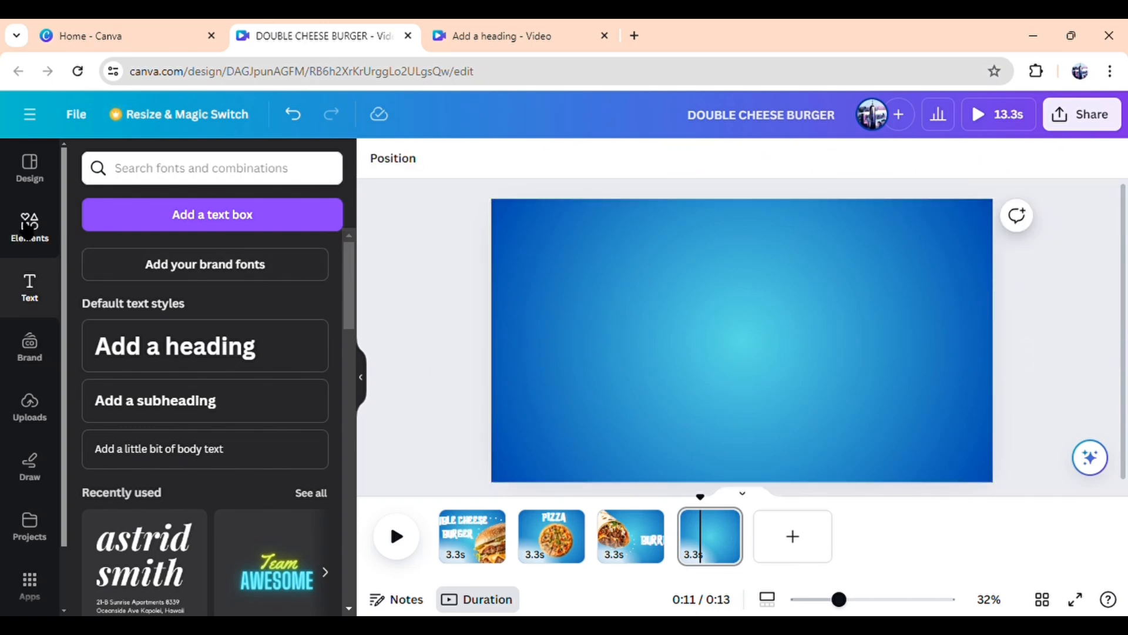
Add the recently used pizza and burrito images to the fourth page and flip the burrito horizontally
{"action": "left_click", "coordinate": [29, 226]}
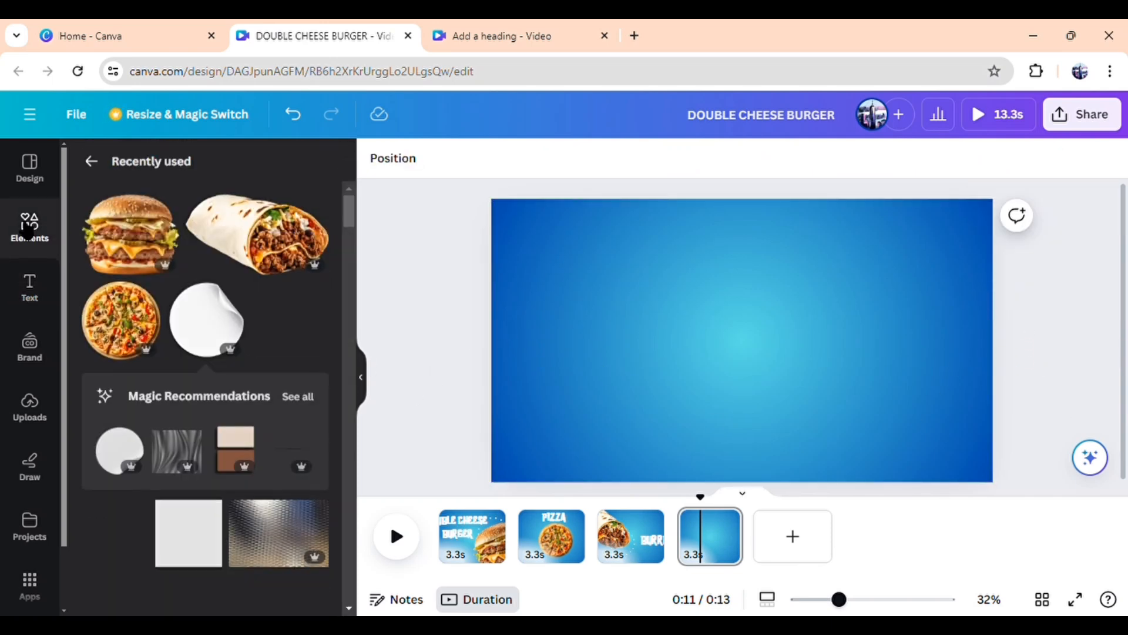
{"action": "left_click", "coordinate": [135, 320]}
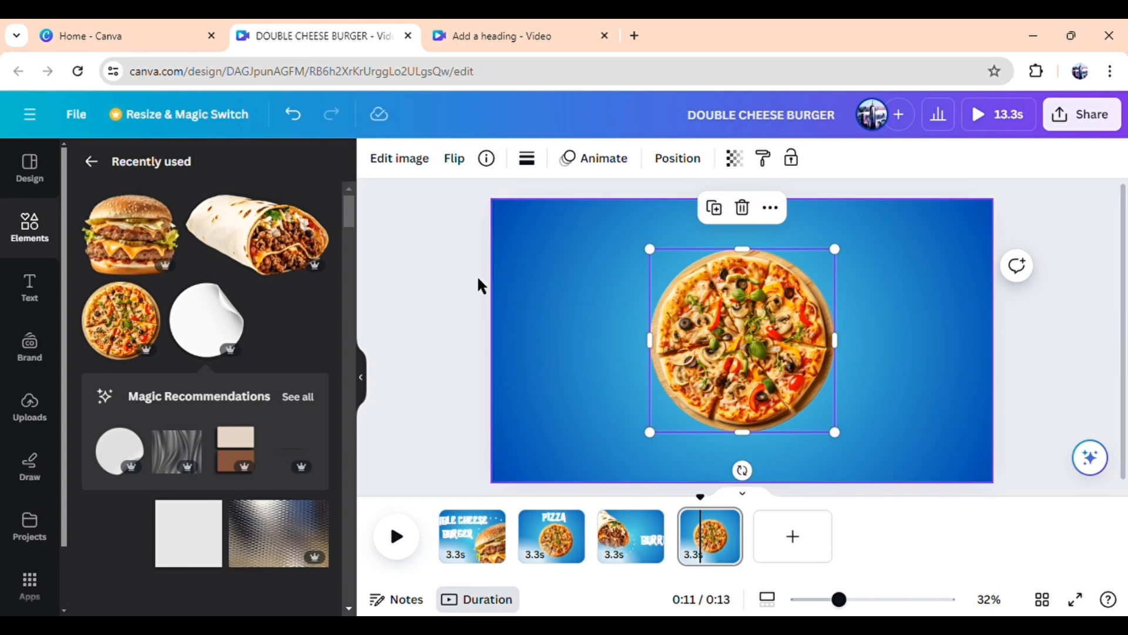
{"action": "left_click", "coordinate": [284, 241]}
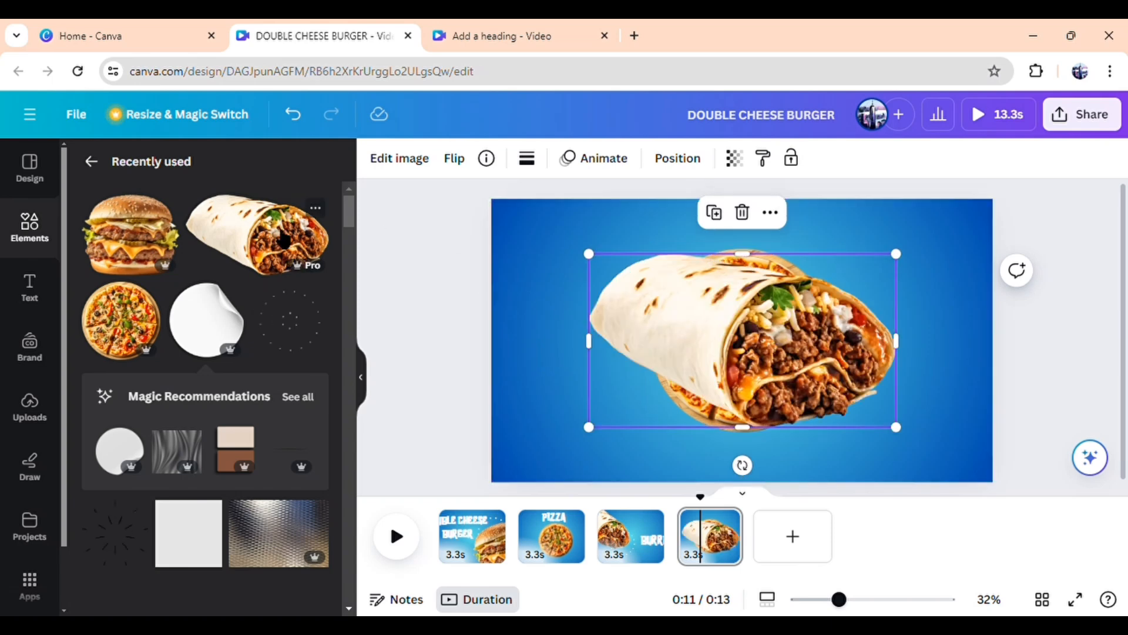
{"action": "left_click", "coordinate": [456, 159]}
{"action": "left_click", "coordinate": [470, 198]}
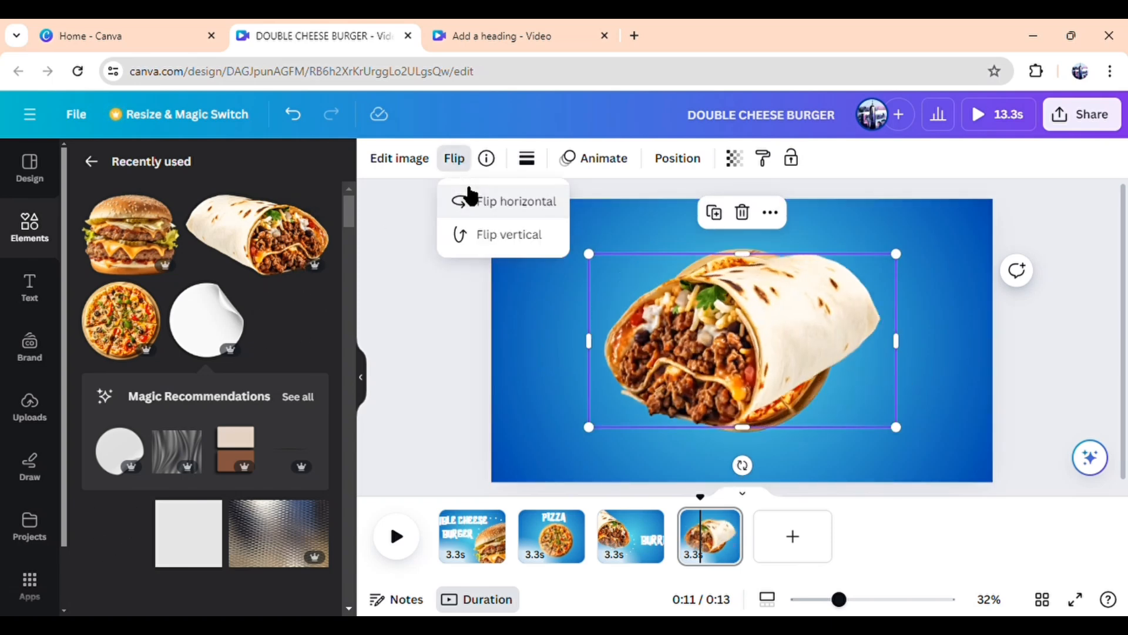
Shrink the burrito, place it at the pizza's lower left and send it backward behind the pizza
{"action": "left_click_drag", "start_coordinate": [890, 258], "coordinate": [814, 302]}
{"action": "left_click_drag", "start_coordinate": [727, 340], "coordinate": [670, 370]}
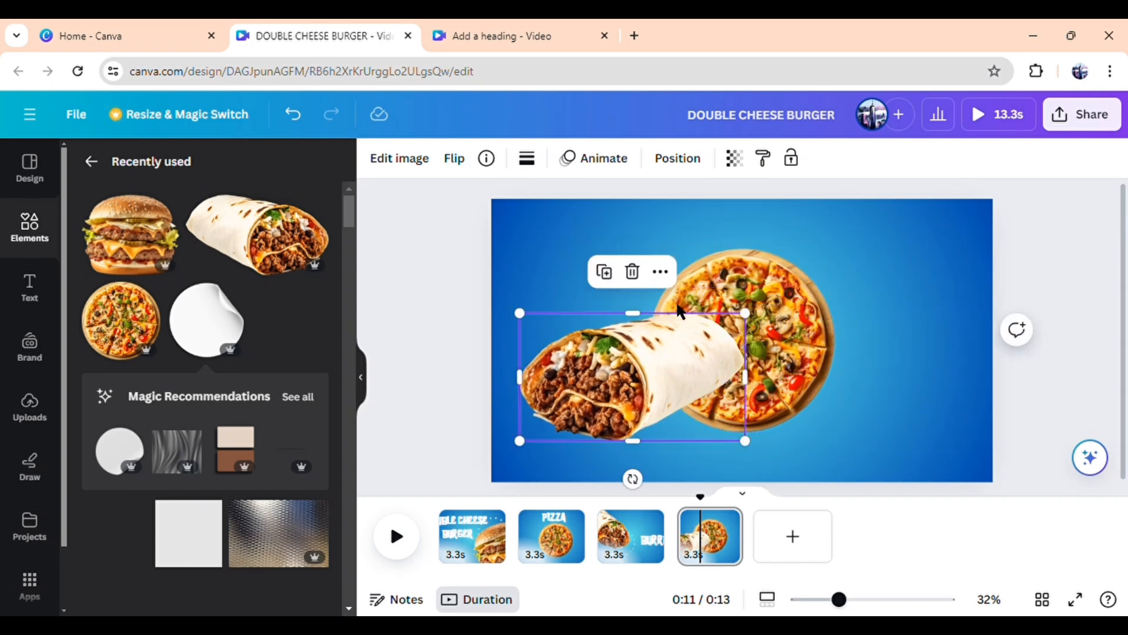
{"action": "left_click", "coordinate": [661, 272]}
{"action": "mouse_move", "coordinate": [748, 317]}
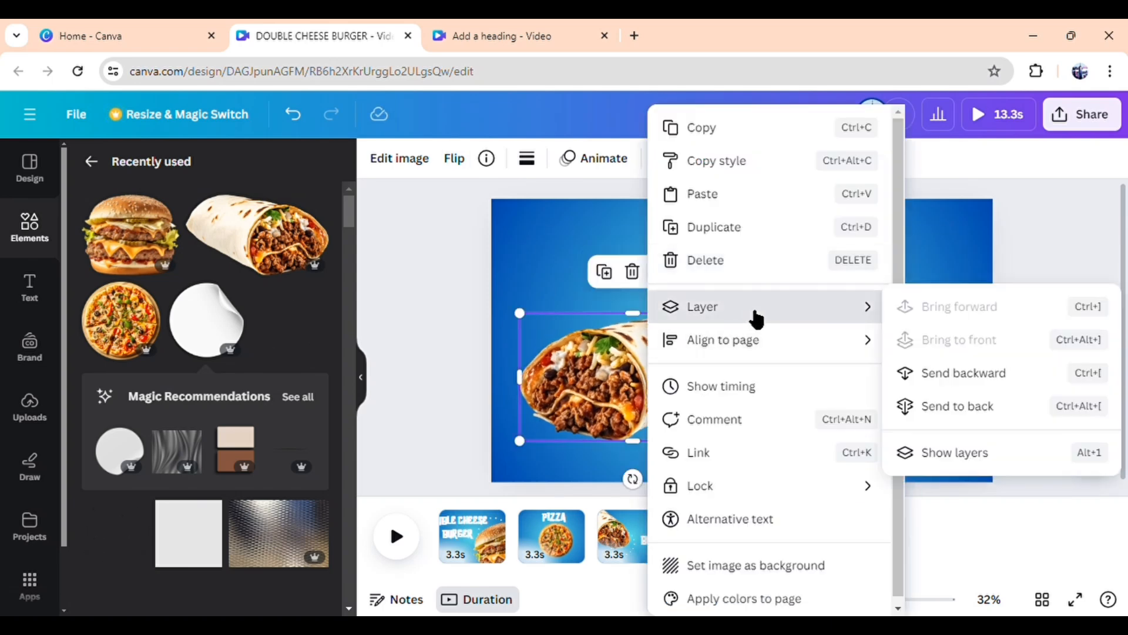
{"action": "left_click", "coordinate": [1003, 374]}
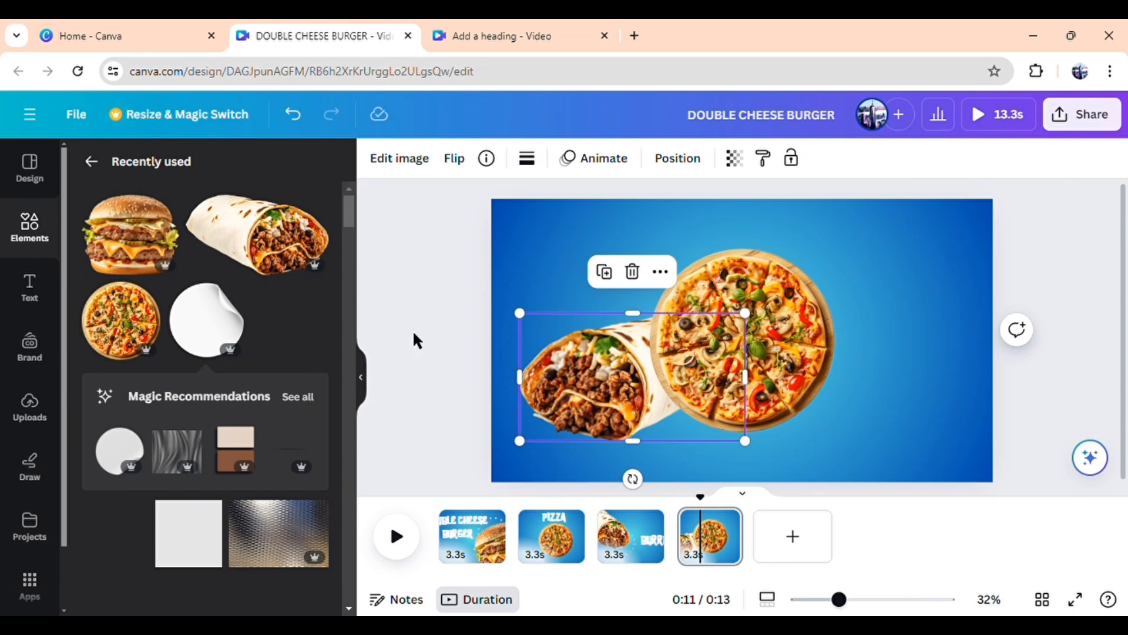
Add the cheeseburger image, shrink it and place it overlapping the pizza's lower right side
{"action": "left_click", "coordinate": [128, 229]}
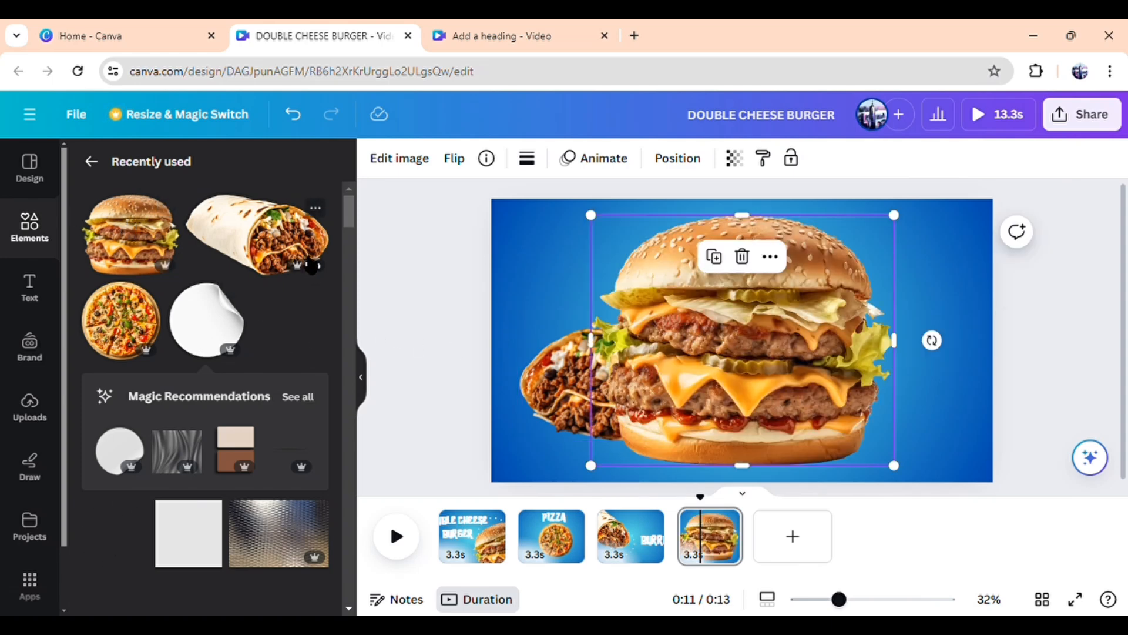
{"action": "left_click_drag", "start_coordinate": [616, 236], "coordinate": [654, 263]}
{"action": "left_click_drag", "start_coordinate": [770, 378], "coordinate": [859, 376]}
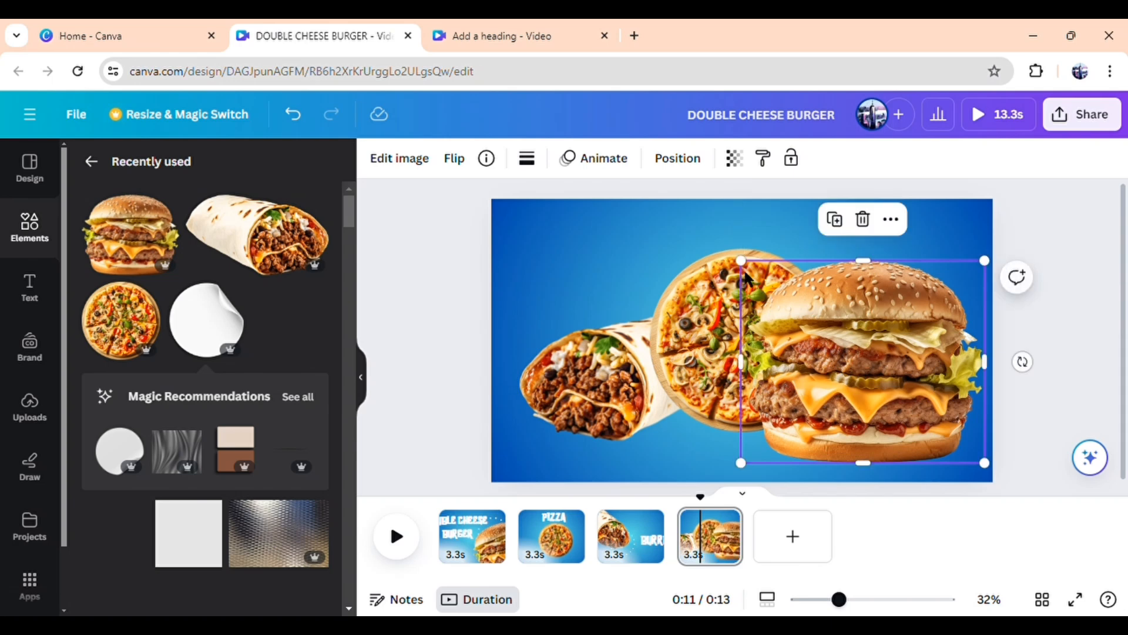
{"action": "left_click_drag", "start_coordinate": [742, 261], "coordinate": [788, 314]}
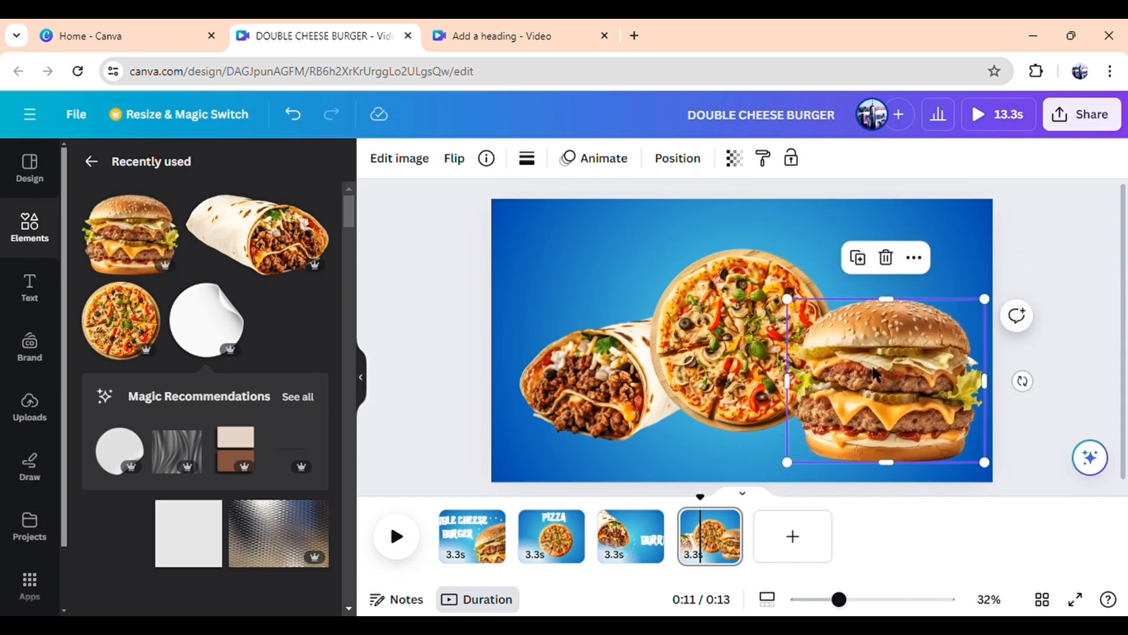
{"action": "mouse_move", "coordinate": [891, 381]}
{"action": "left_mouse_down"}
{"action": "mouse_move", "coordinate": [871, 372]}
{"action": "mouse_move", "coordinate": [883, 372]}
{"action": "left_mouse_up"}
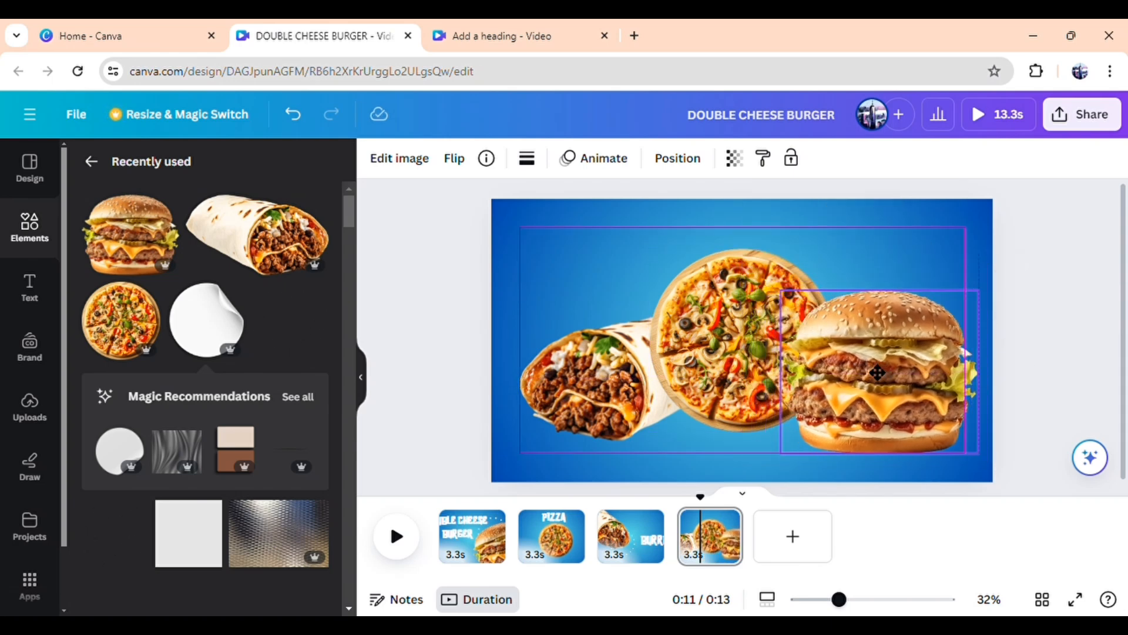
{"action": "left_click_drag", "start_coordinate": [798, 305], "coordinate": [809, 314]}
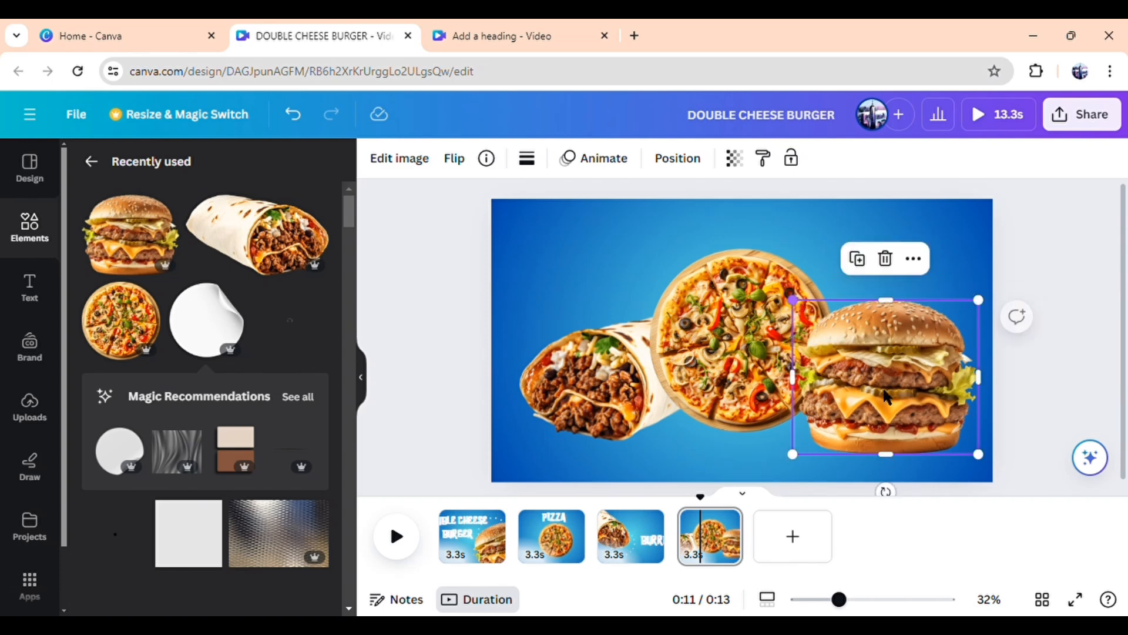
Move the burger beyond the page's lower-right corner and the burrito beyond the left edge, tilting the burrito counterclockwise
{"action": "left_click_drag", "start_coordinate": [873, 374], "coordinate": [1048, 521]}
{"action": "left_click_drag", "start_coordinate": [625, 394], "coordinate": [405, 396]}
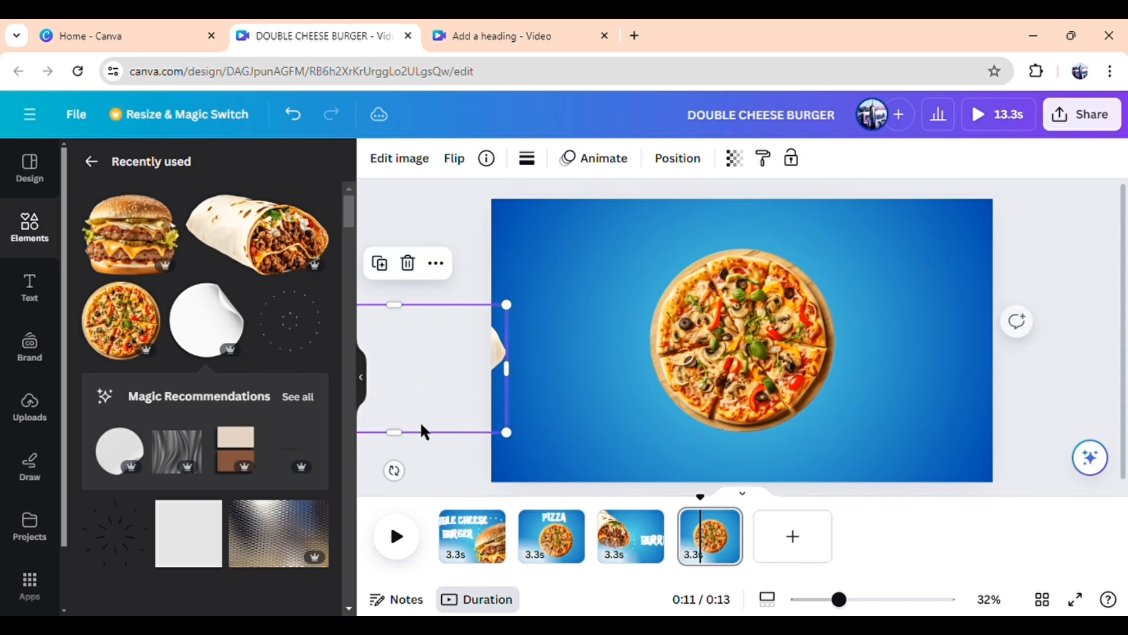
{"action": "left_click_drag", "start_coordinate": [395, 472], "coordinate": [432, 445]}
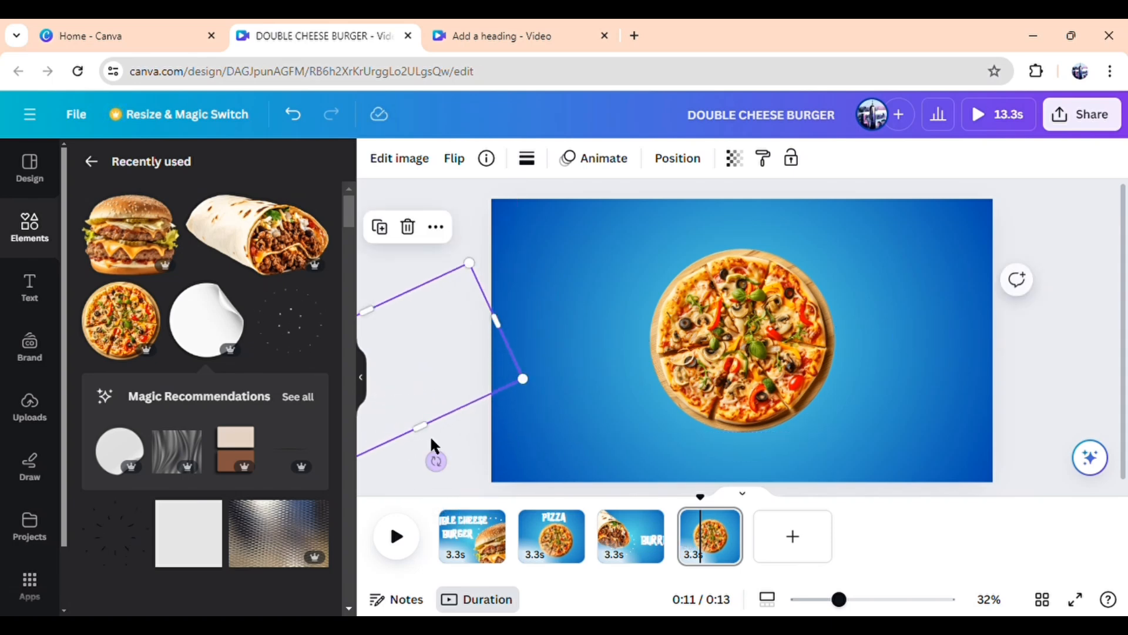
{"action": "left_click", "coordinate": [508, 434]}
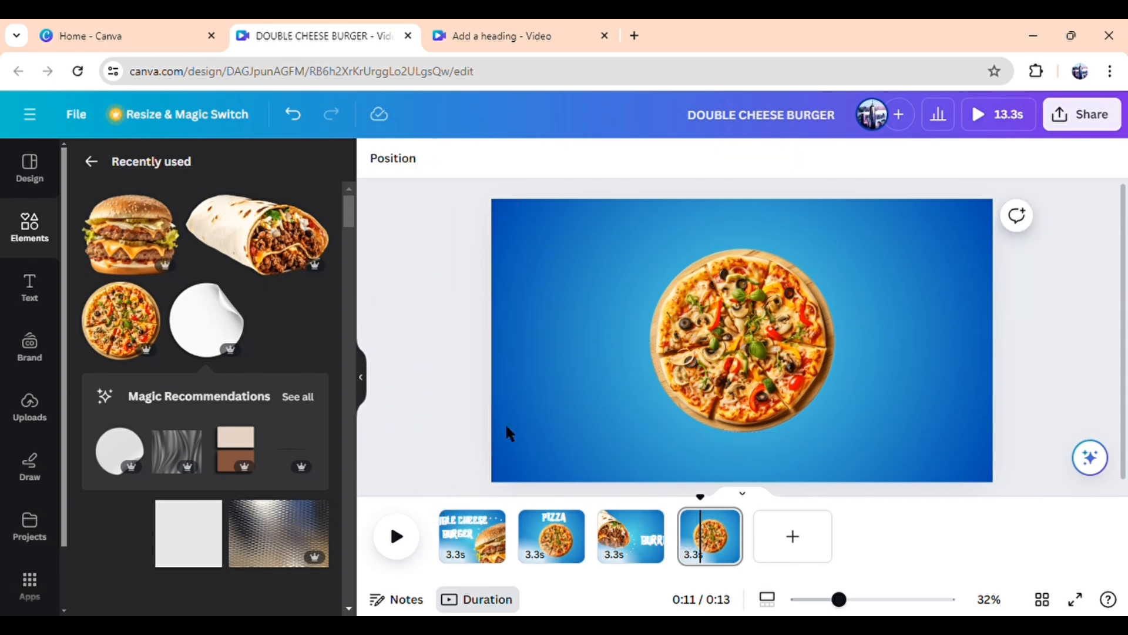
Duplicate the fourth page and, on the copy, level the burrito and move it back beside the pizza
{"action": "left_click", "coordinate": [726, 521]}
{"action": "left_click", "coordinate": [835, 212]}
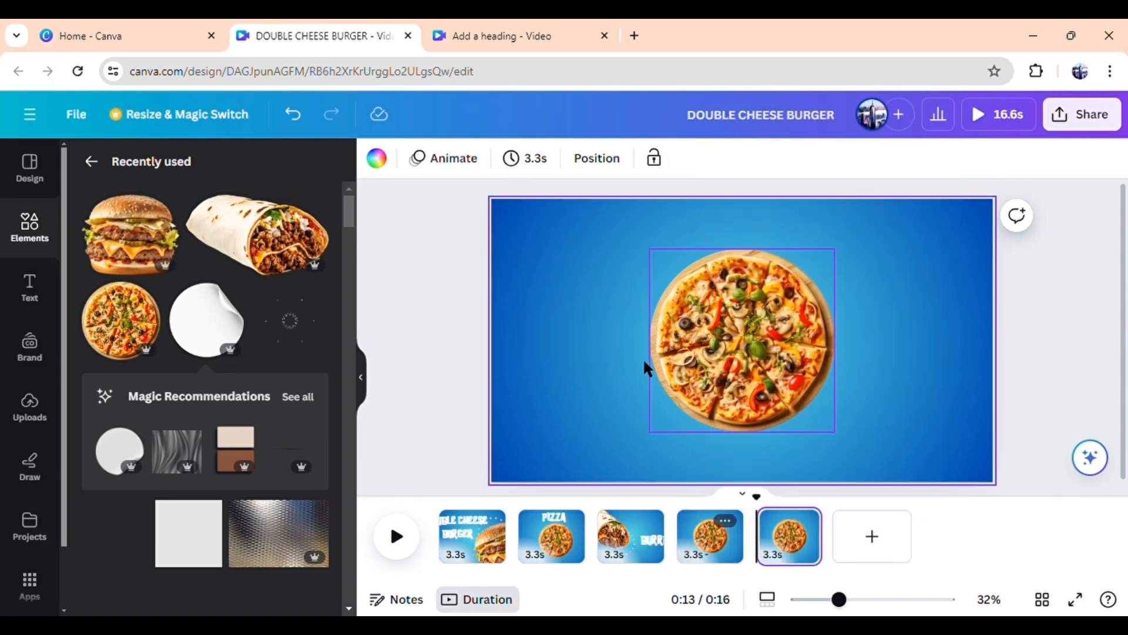
{"action": "left_click", "coordinate": [474, 440]}
{"action": "left_click", "coordinate": [494, 362]}
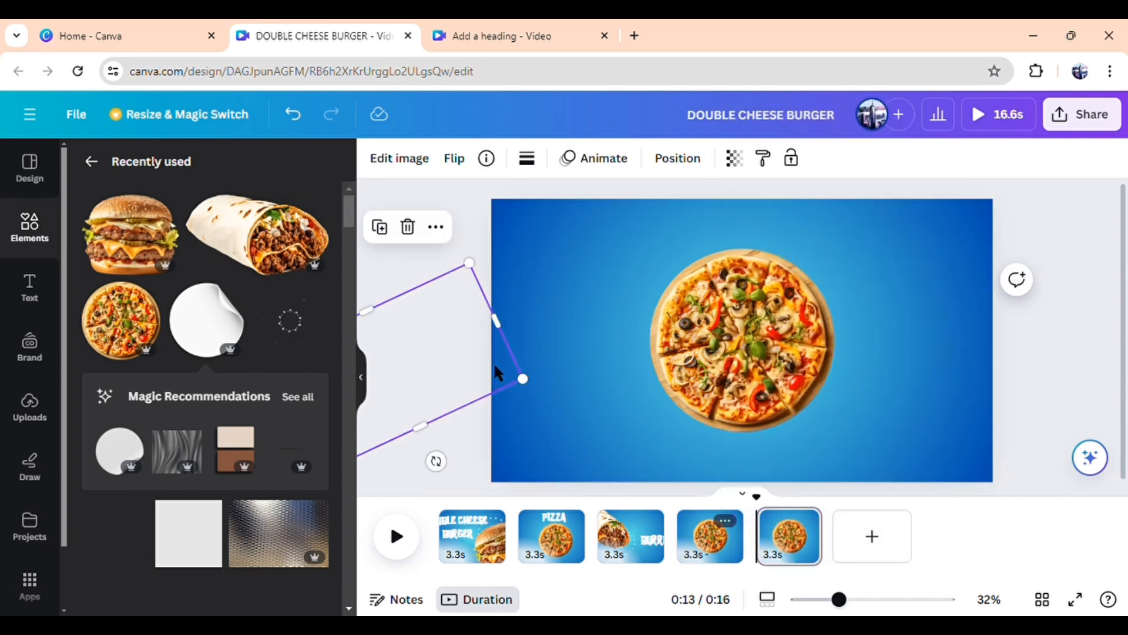
{"action": "left_click_drag", "start_coordinate": [443, 474], "coordinate": [401, 483]}
{"action": "left_click_drag", "start_coordinate": [403, 378], "coordinate": [639, 393]}
Move the burger back onto the fifth page, overlapping the pizza's lower right side
{"action": "left_click", "coordinate": [1051, 482]}
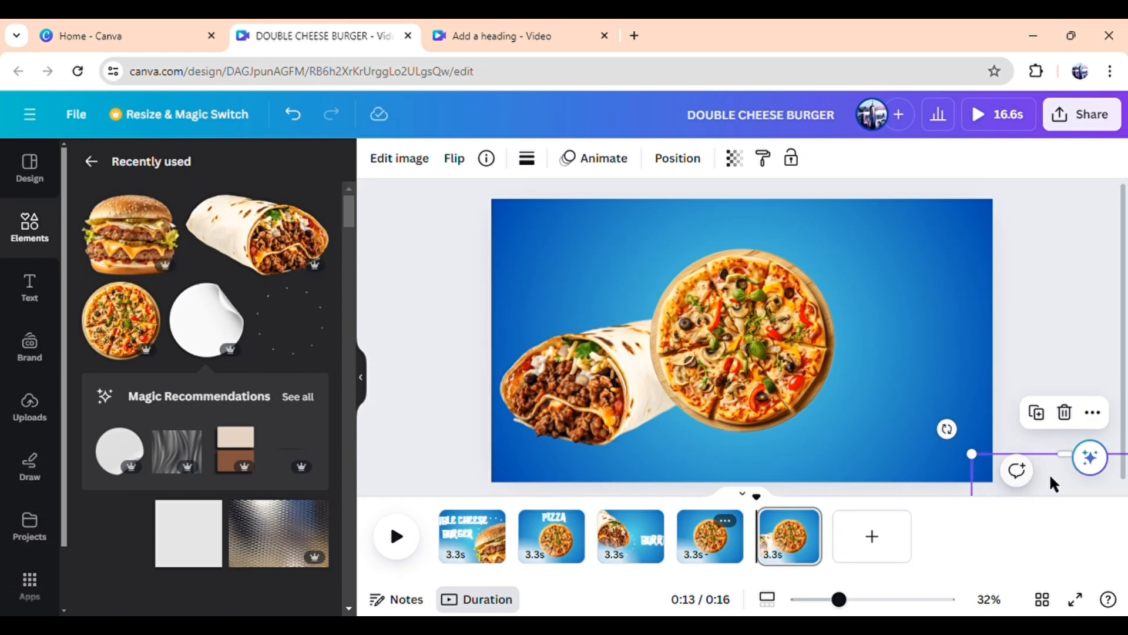
{"action": "left_click_drag", "start_coordinate": [1050, 478], "coordinate": [867, 335]}
{"action": "left_click", "coordinate": [390, 458]}
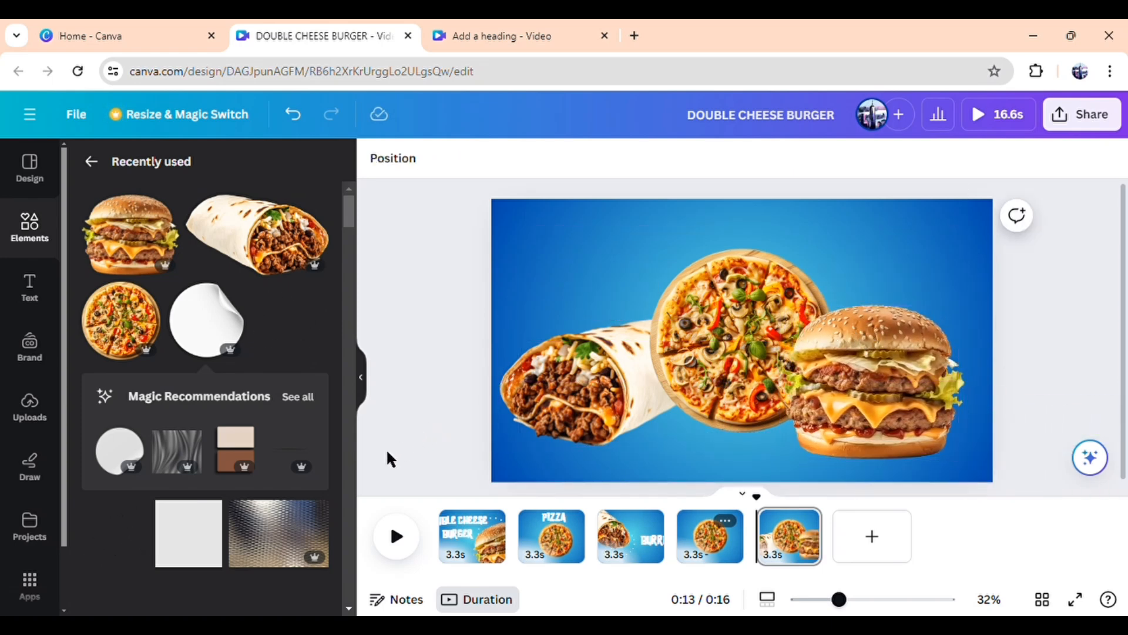
Shrink the burrito, pizza and burger together and centre them in the lower part of the fifth page
{"action": "left_click_drag", "start_coordinate": [391, 459], "coordinate": [537, 292]}
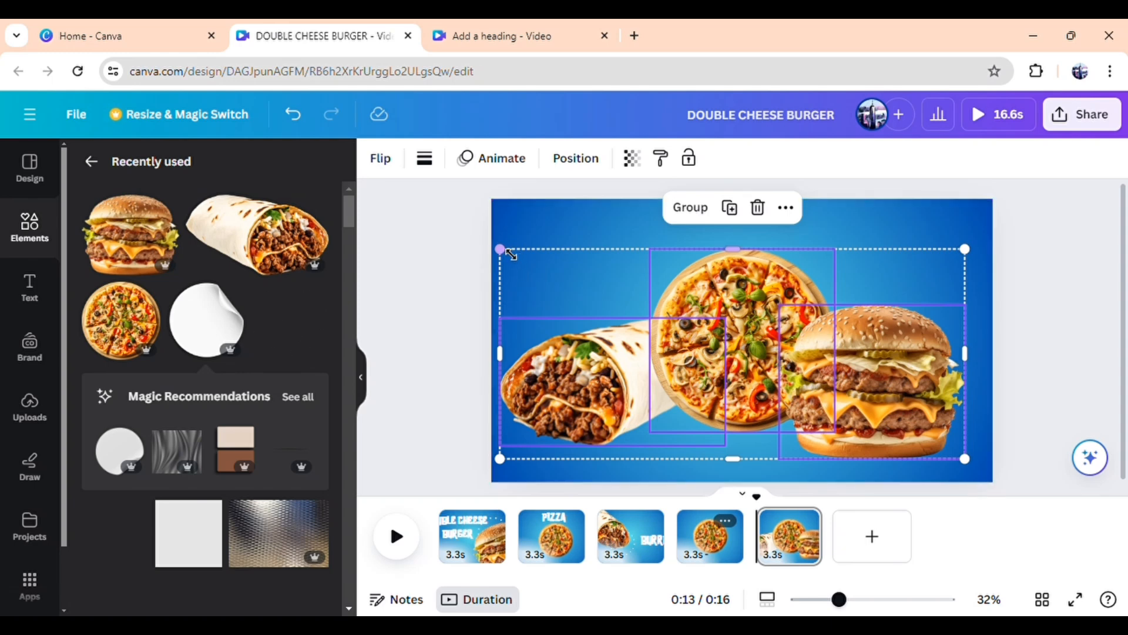
{"action": "left_click_drag", "start_coordinate": [512, 254], "coordinate": [596, 292]}
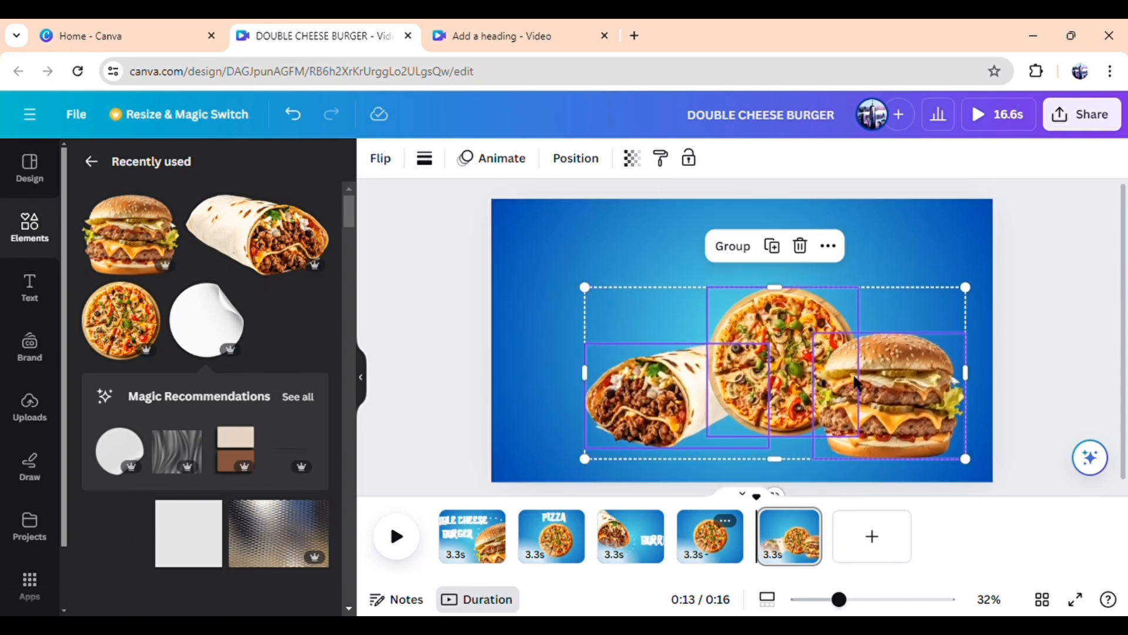
{"action": "left_click_drag", "start_coordinate": [908, 394], "coordinate": [887, 402]}
{"action": "left_click", "coordinate": [1016, 292]}
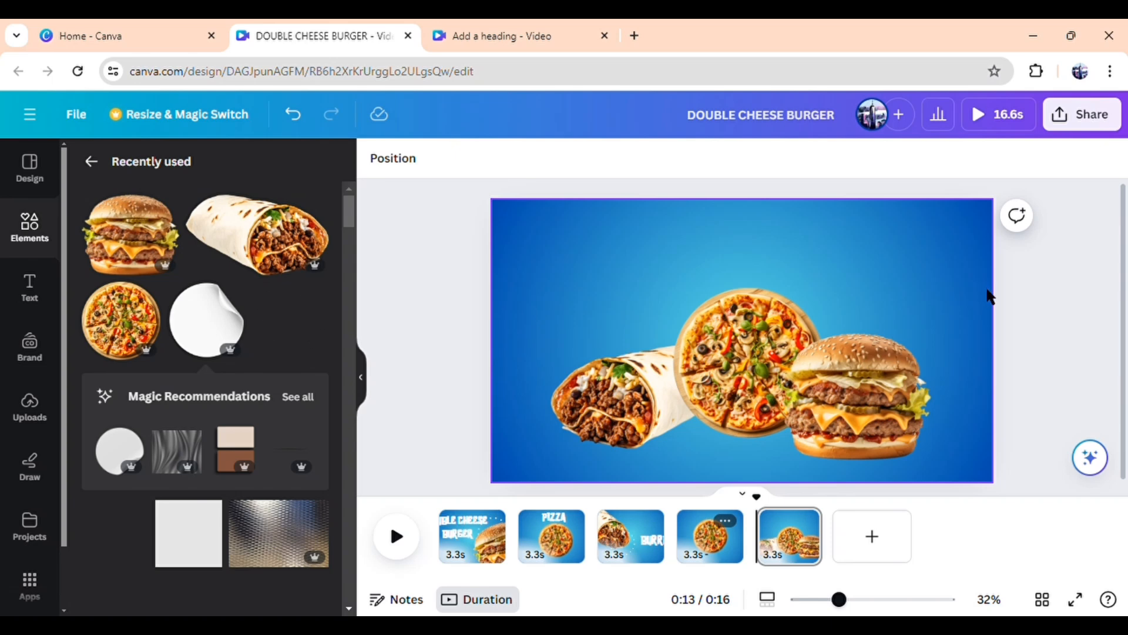
Bring the sticker group onto the fifth page's upper right, straighten it, and lower the ENJOY OUR SPECIAL DEALS heading into view
{"action": "left_click", "coordinate": [1026, 318]}
{"action": "left_click_drag", "start_coordinate": [1042, 316], "coordinate": [933, 289]}
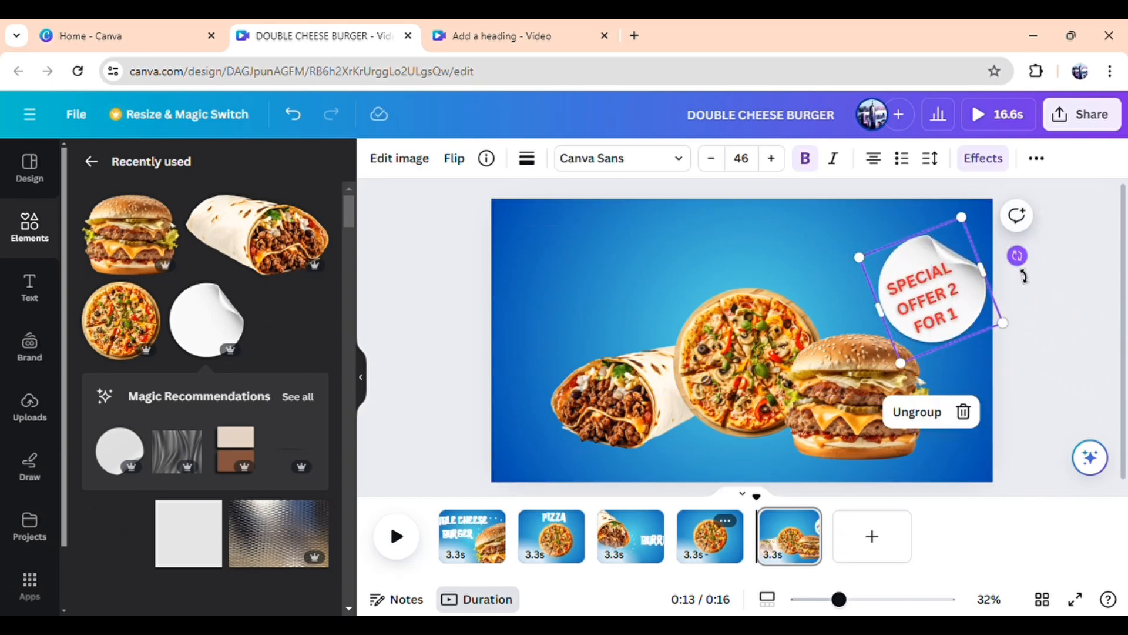
{"action": "left_click_drag", "start_coordinate": [1024, 276], "coordinate": [1022, 302]}
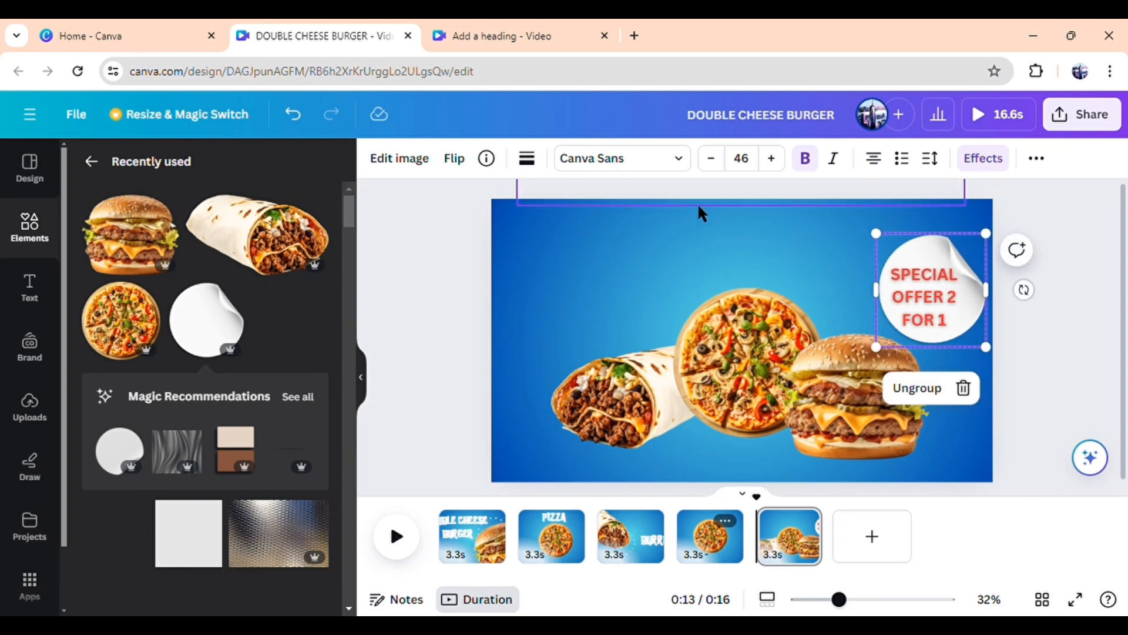
{"action": "left_click", "coordinate": [697, 203]}
{"action": "left_click_drag", "start_coordinate": [722, 193], "coordinate": [730, 258]}
Shrink the sticker group to font size 40.7 and place it below the heading, above the burger
{"action": "left_click", "coordinate": [924, 293]}
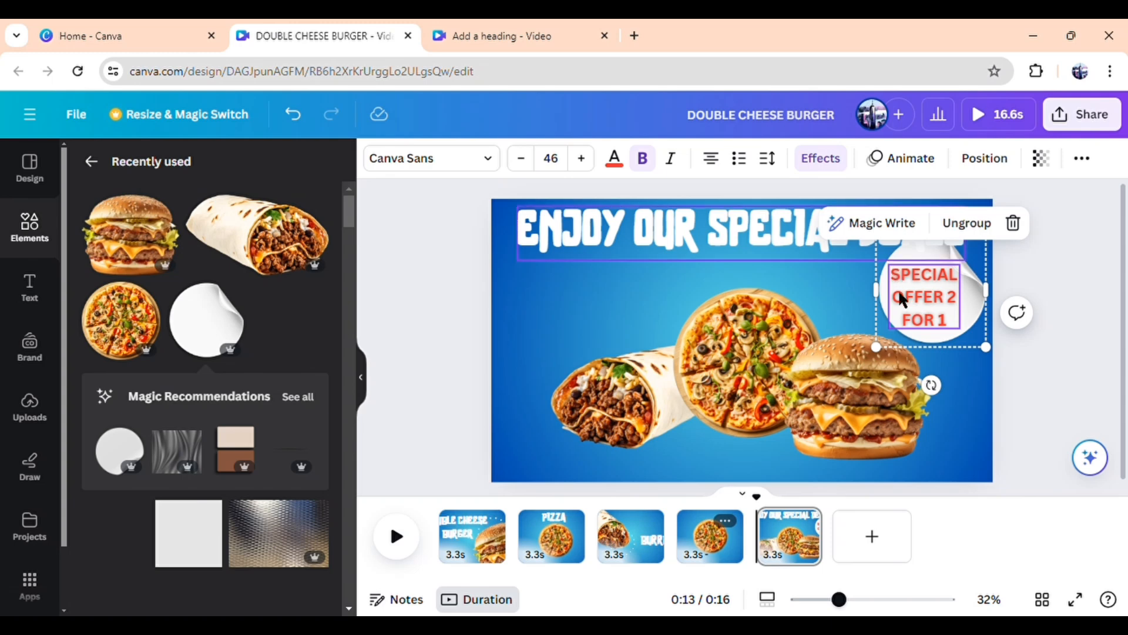
{"action": "left_click_drag", "start_coordinate": [999, 359], "coordinate": [987, 338]}
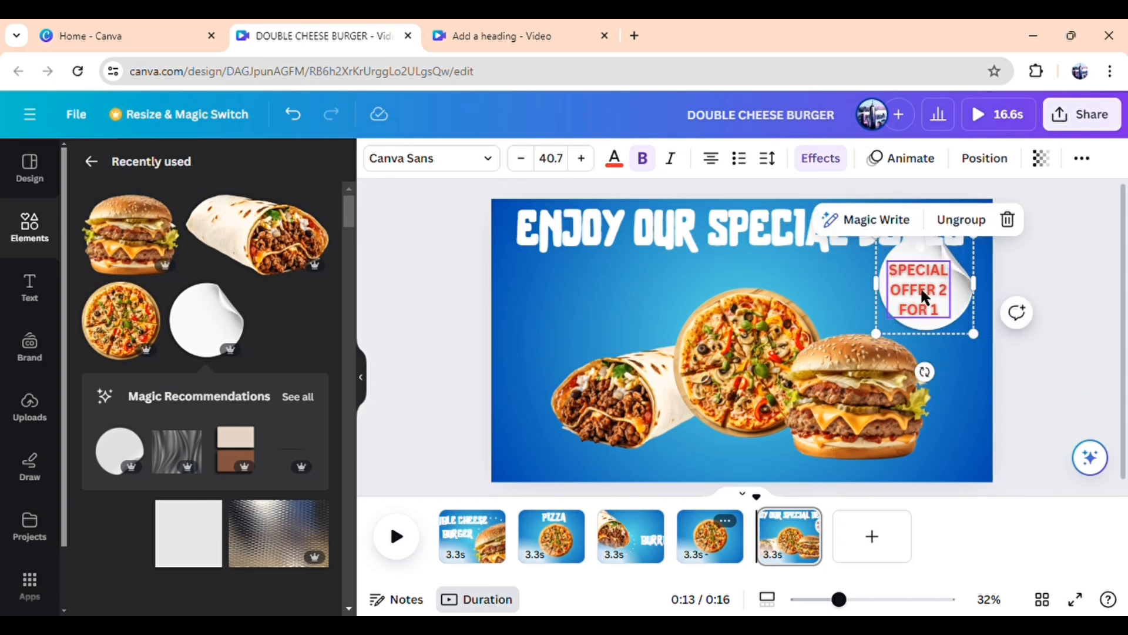
{"action": "left_click_drag", "start_coordinate": [932, 288], "coordinate": [942, 328]}
{"action": "left_click_drag", "start_coordinate": [943, 325], "coordinate": [942, 324]}
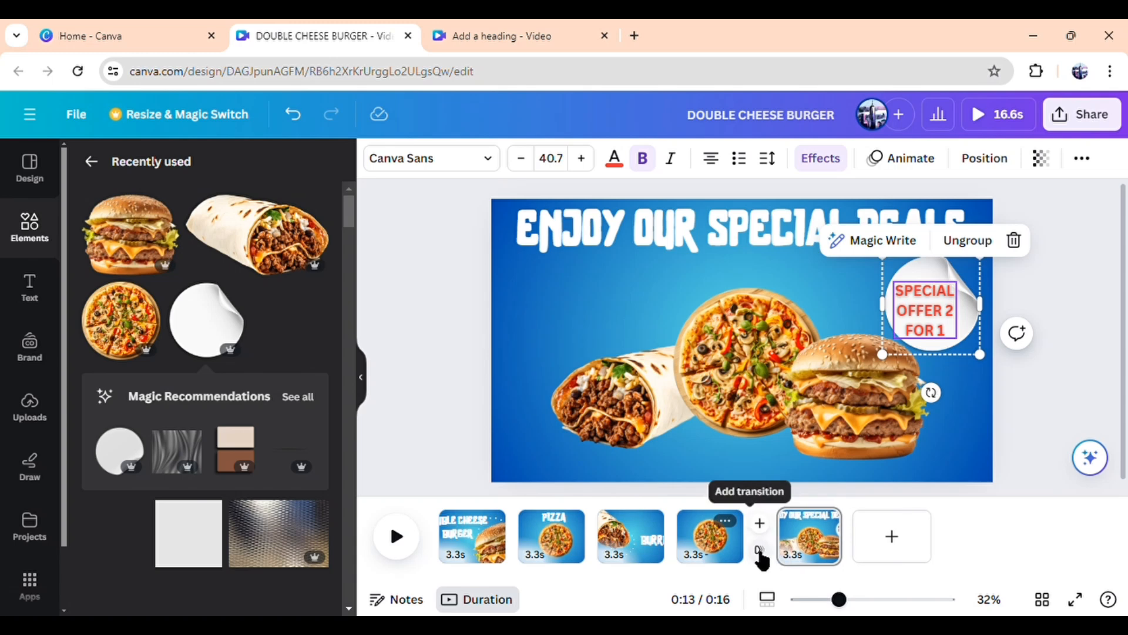
Add a Match & Move transition between the fourth and fifth pages with a duration of 0.6 seconds
{"action": "left_click", "coordinate": [759, 549]}
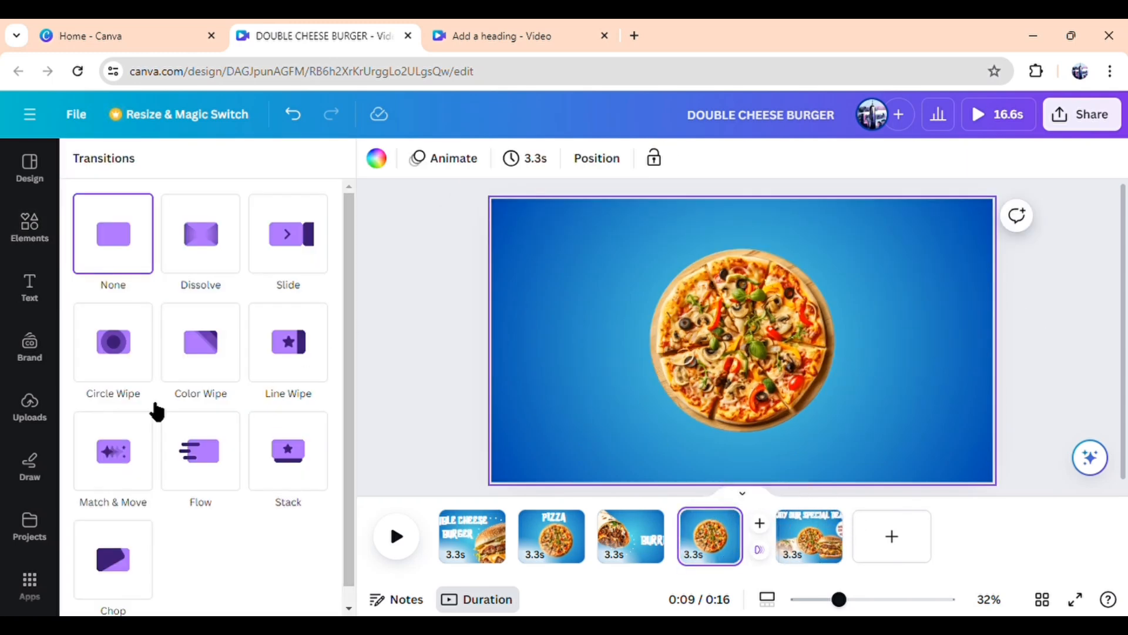
{"action": "left_click", "coordinate": [113, 453]}
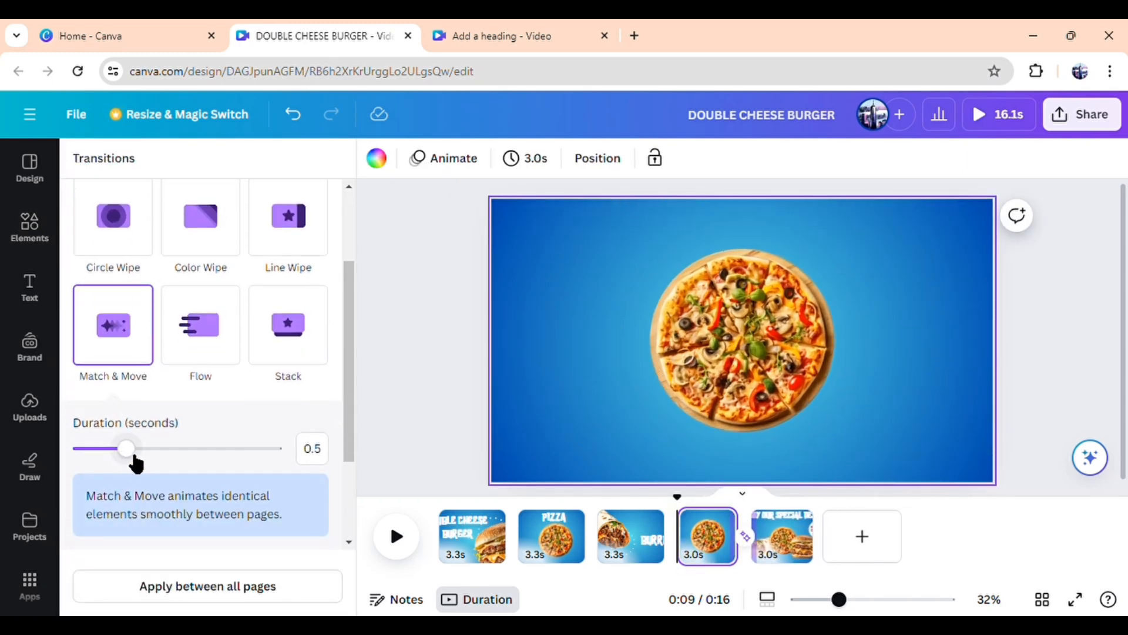
{"action": "left_click_drag", "start_coordinate": [136, 464], "coordinate": [173, 464]}
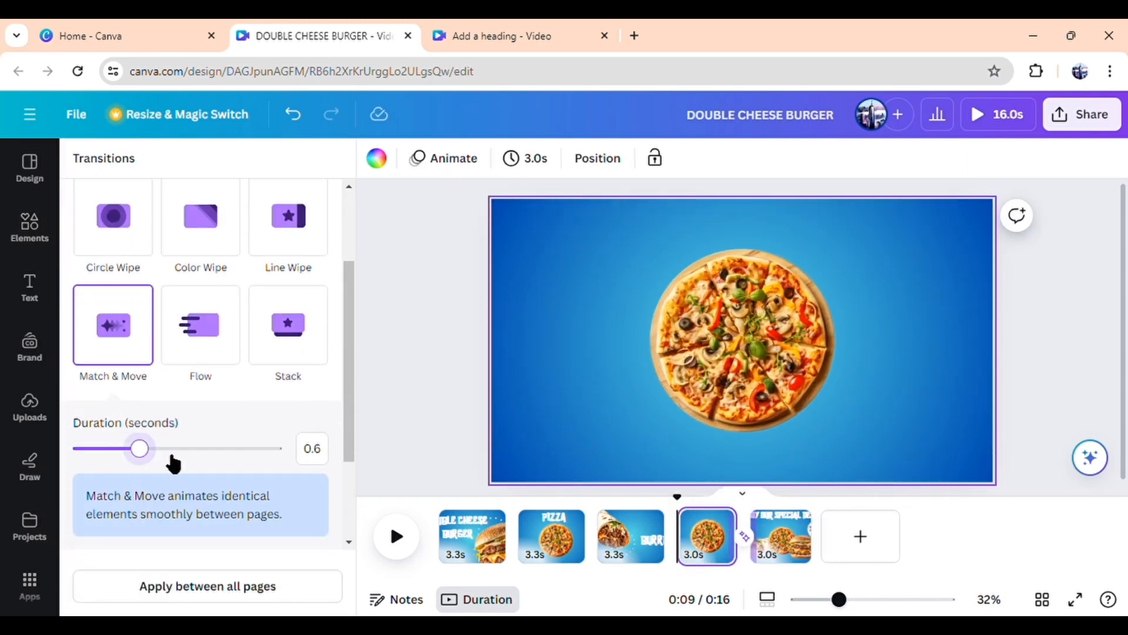
Add a Circle Wipe transition between the burrito page and the fourth page with a duration of 0.7 seconds
{"action": "left_click", "coordinate": [682, 550]}
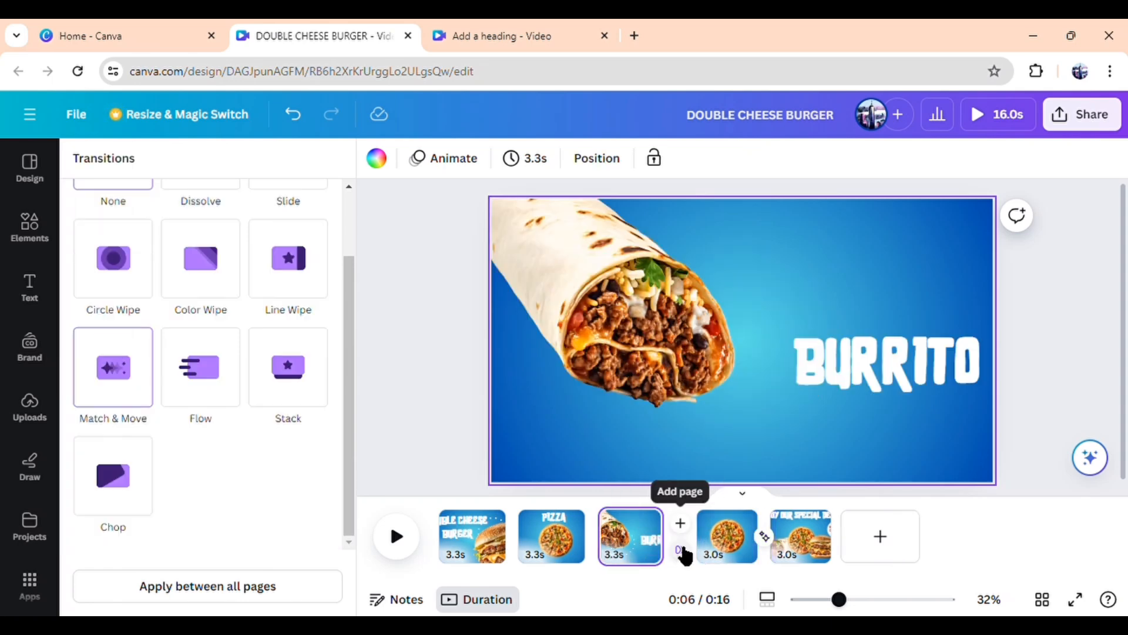
{"action": "left_click", "coordinate": [107, 286]}
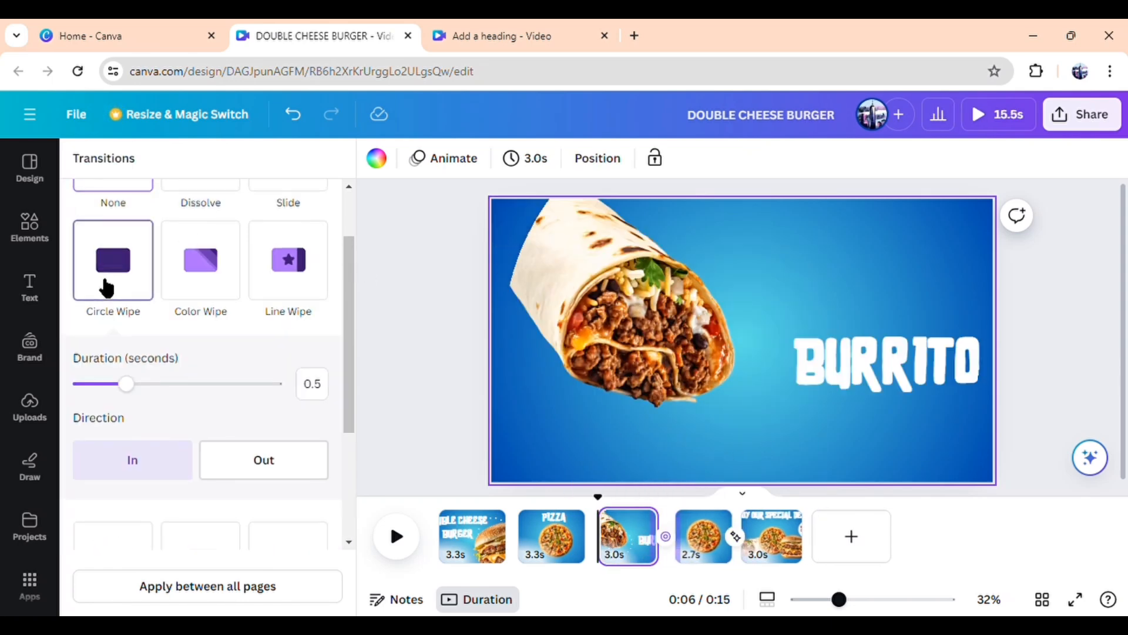
{"action": "left_click_drag", "start_coordinate": [129, 434], "coordinate": [154, 433]}
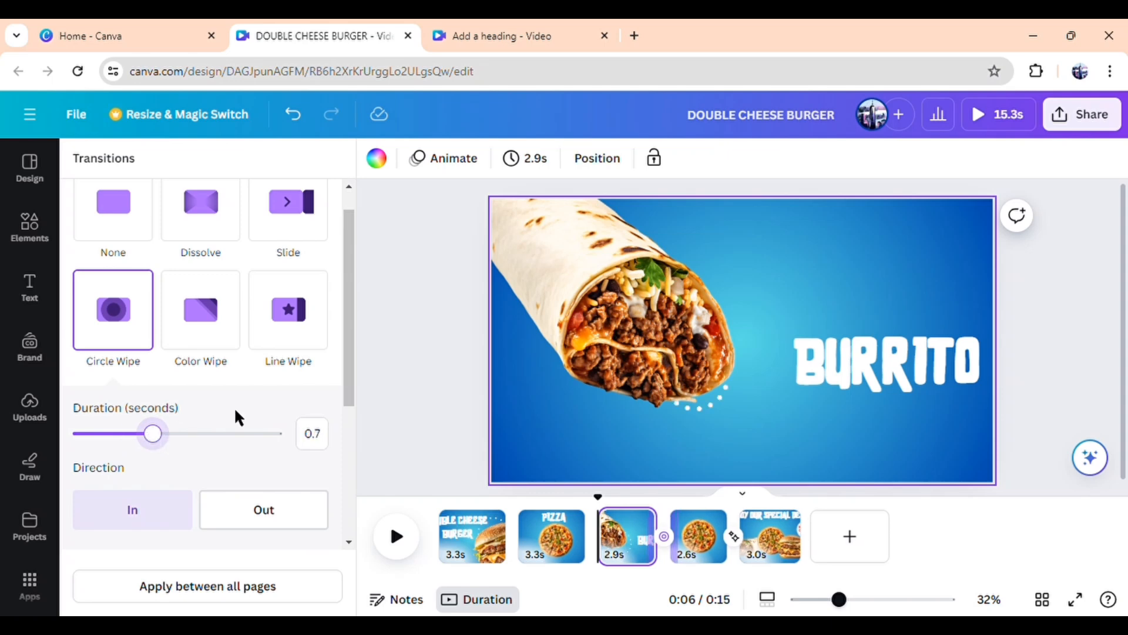
{"action": "left_click", "coordinate": [388, 381]}
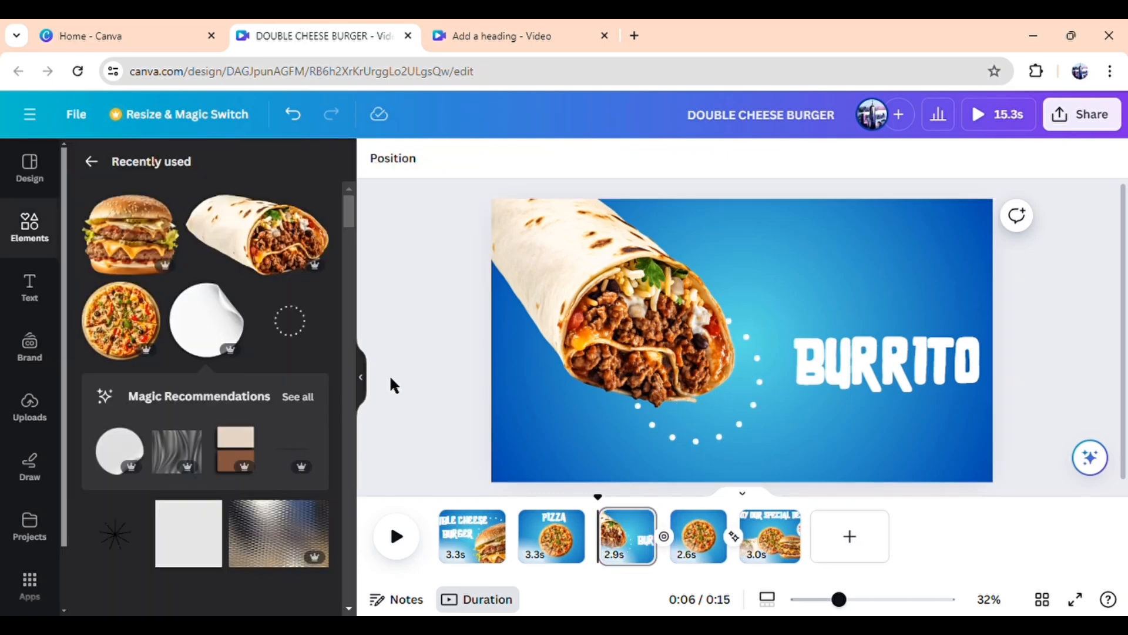